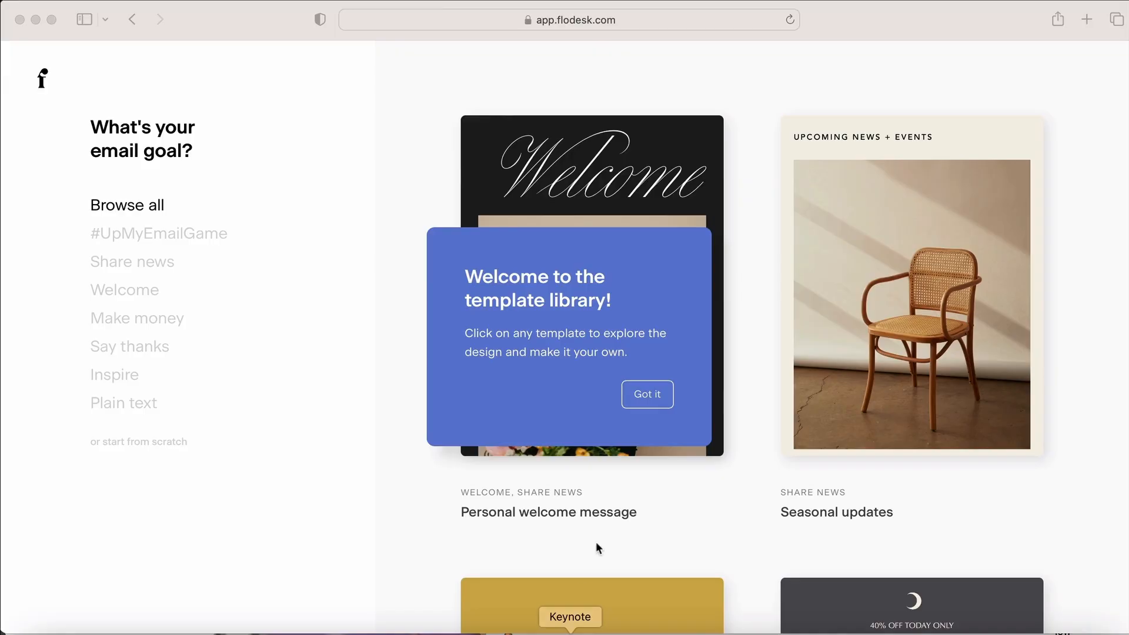
Dismiss the template library tip and browse the #UpMyEmailGame and Share news templates
click(647, 401)
click(644, 399)
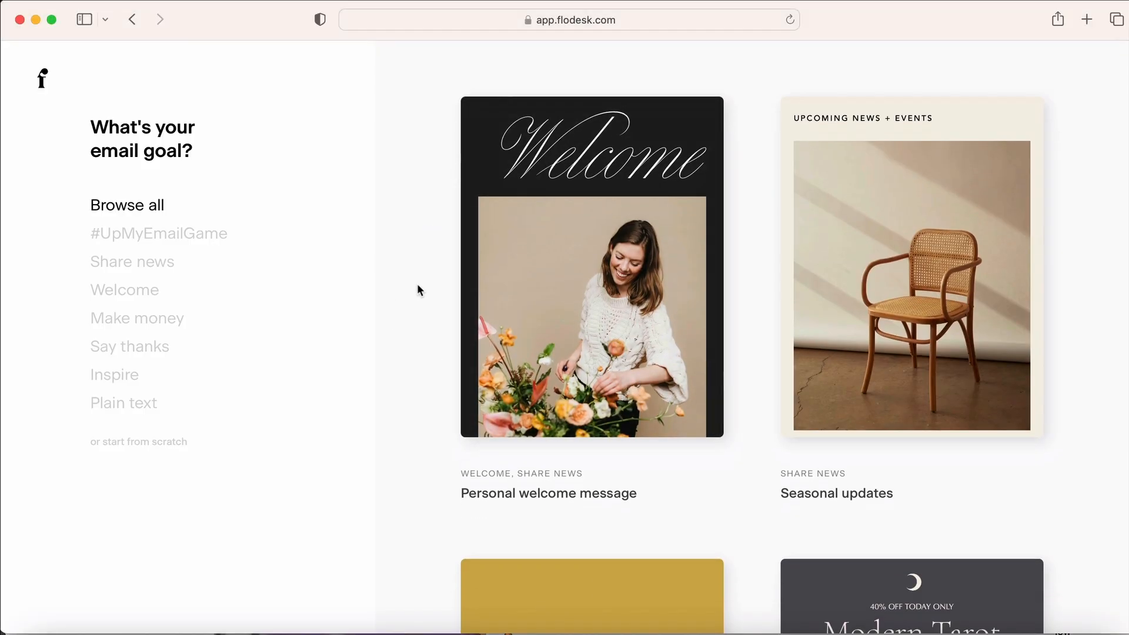
scroll(417, 285, down, 20)
scroll(418, 283, down, 10)
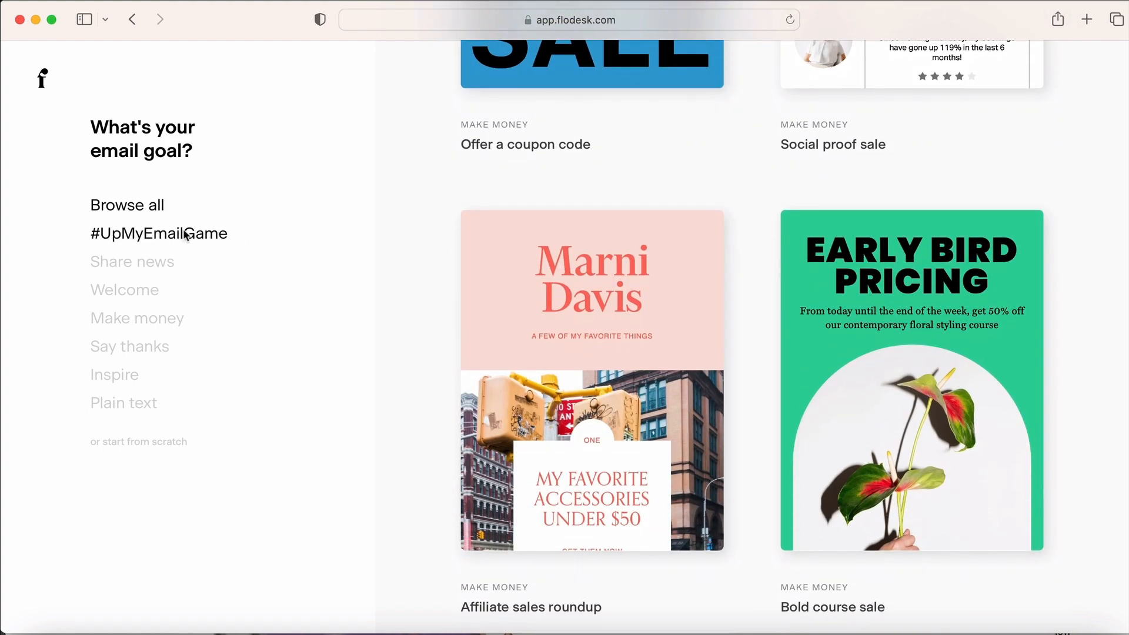
click(186, 234)
scroll(366, 227, down, 15)
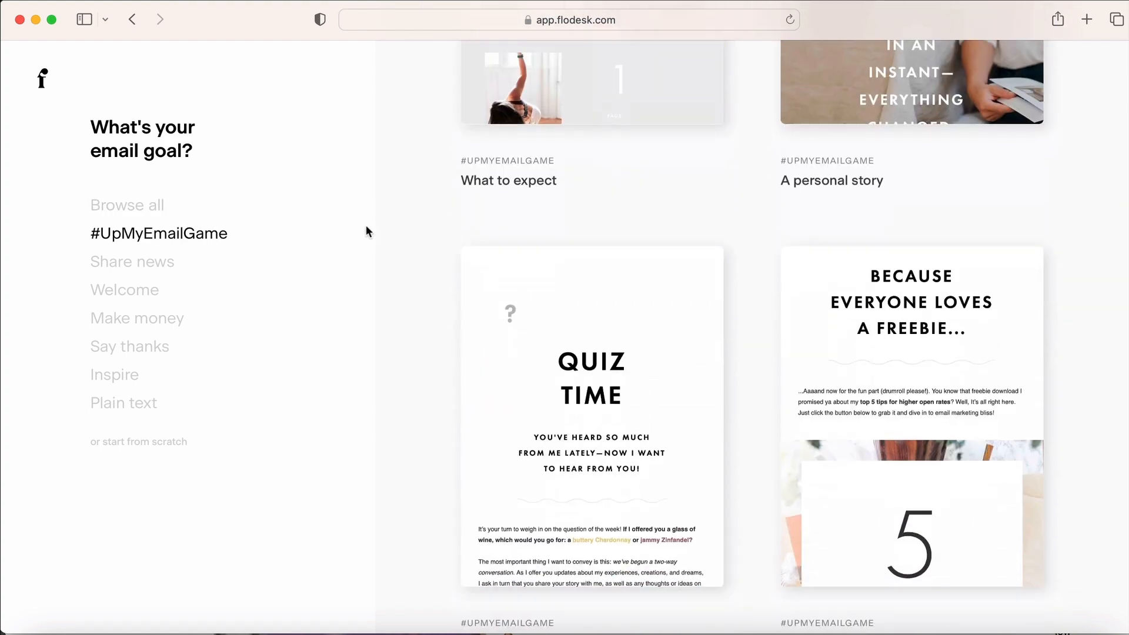
click(165, 262)
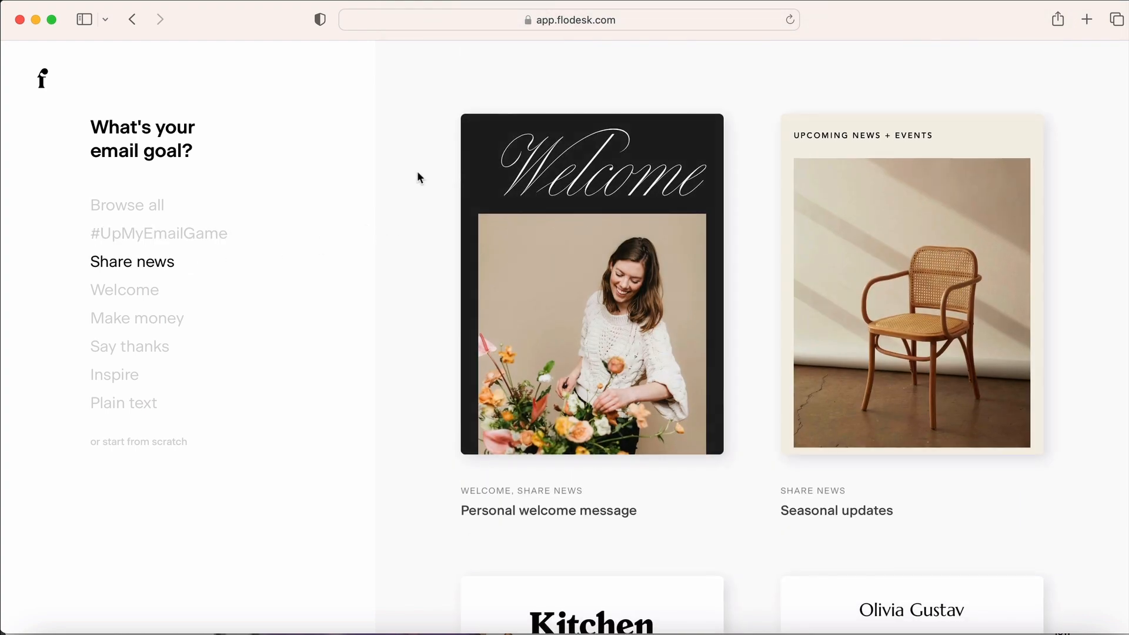
scroll(417, 176, down, 10)
scroll(418, 176, down, 15)
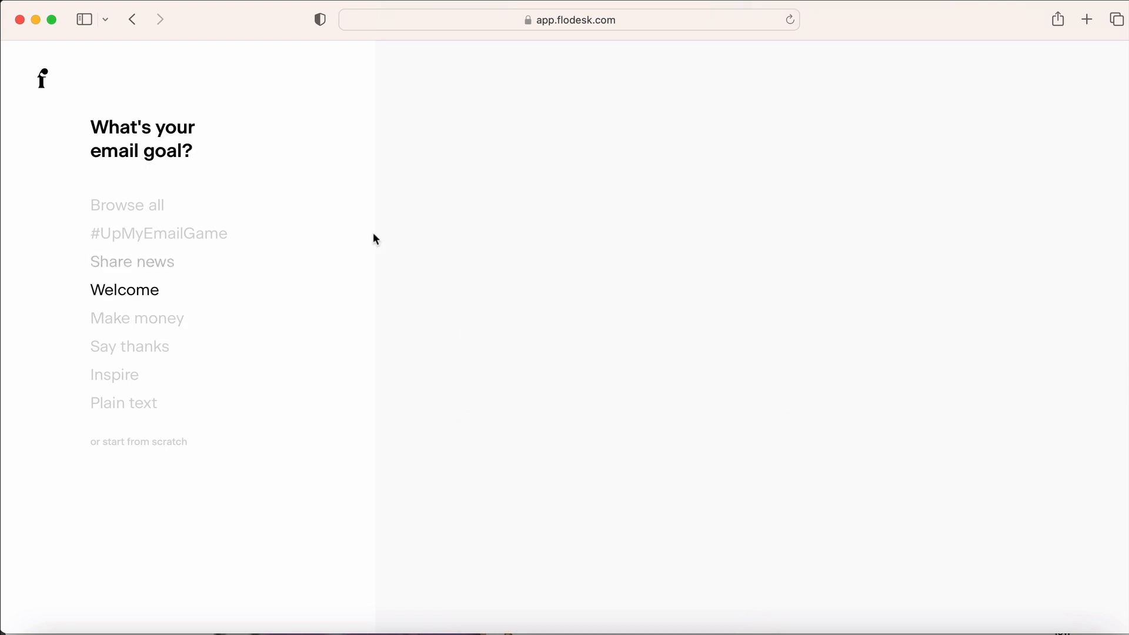
scroll(432, 203, down, 10)
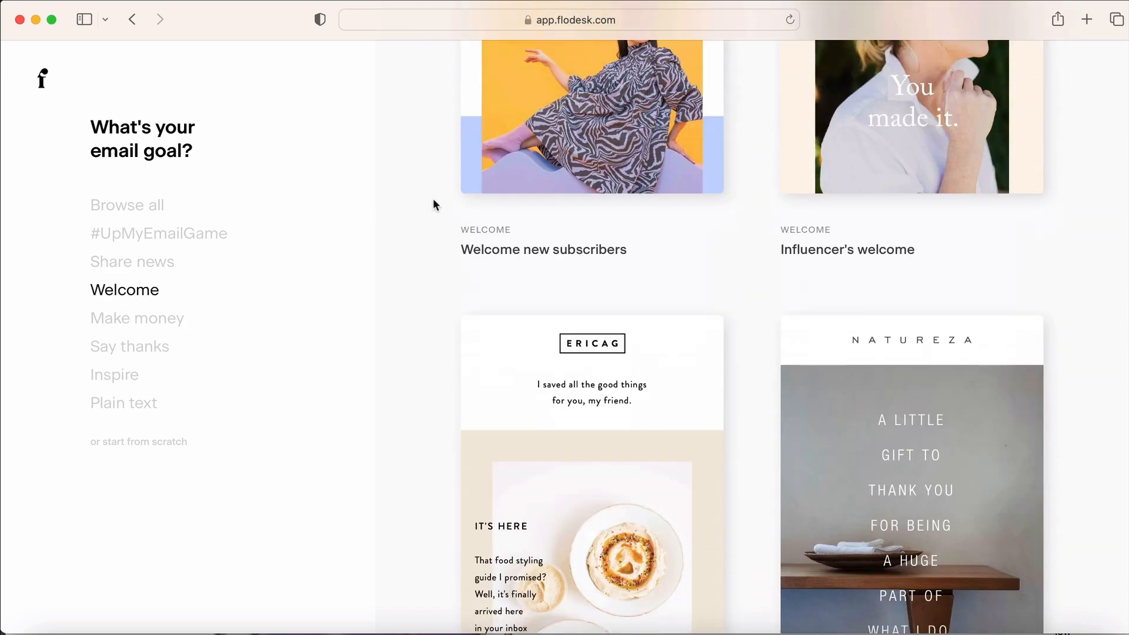
scroll(432, 203, down, 10)
Look through the Make money and Plain text template categories
click(148, 327)
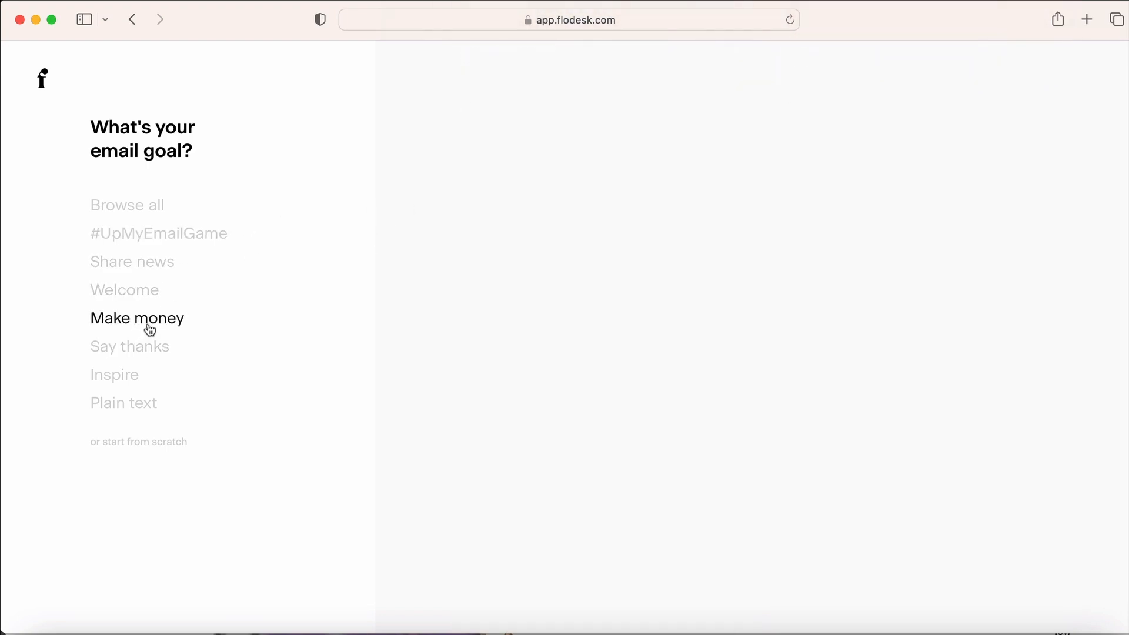
scroll(436, 194, down, 10)
scroll(437, 197, down, 15)
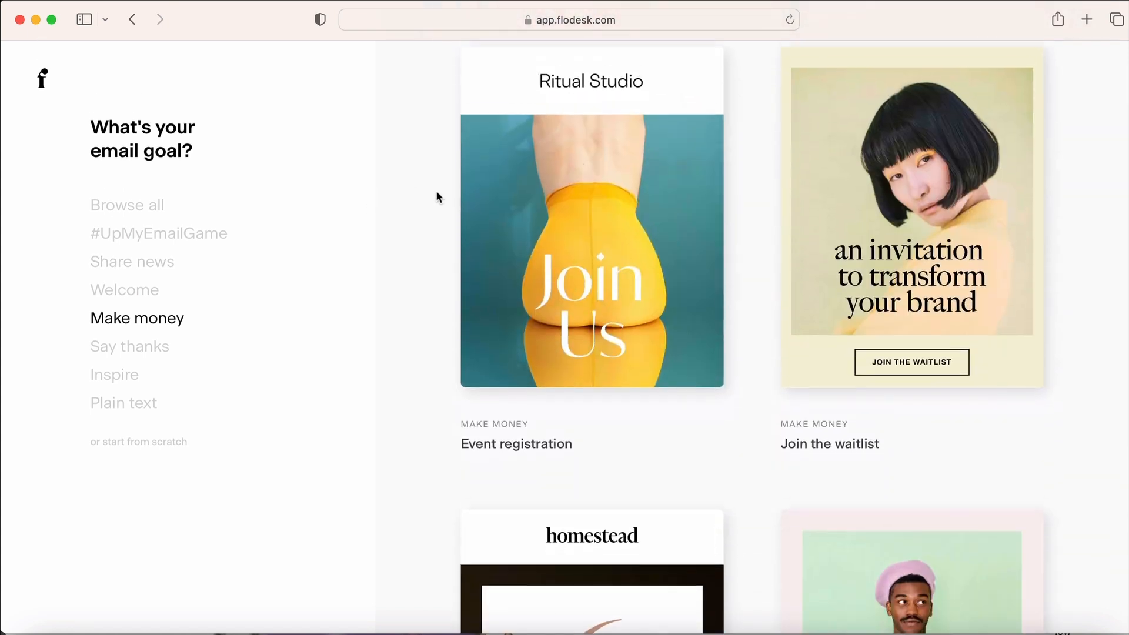
click(143, 405)
scroll(436, 150, down, 6)
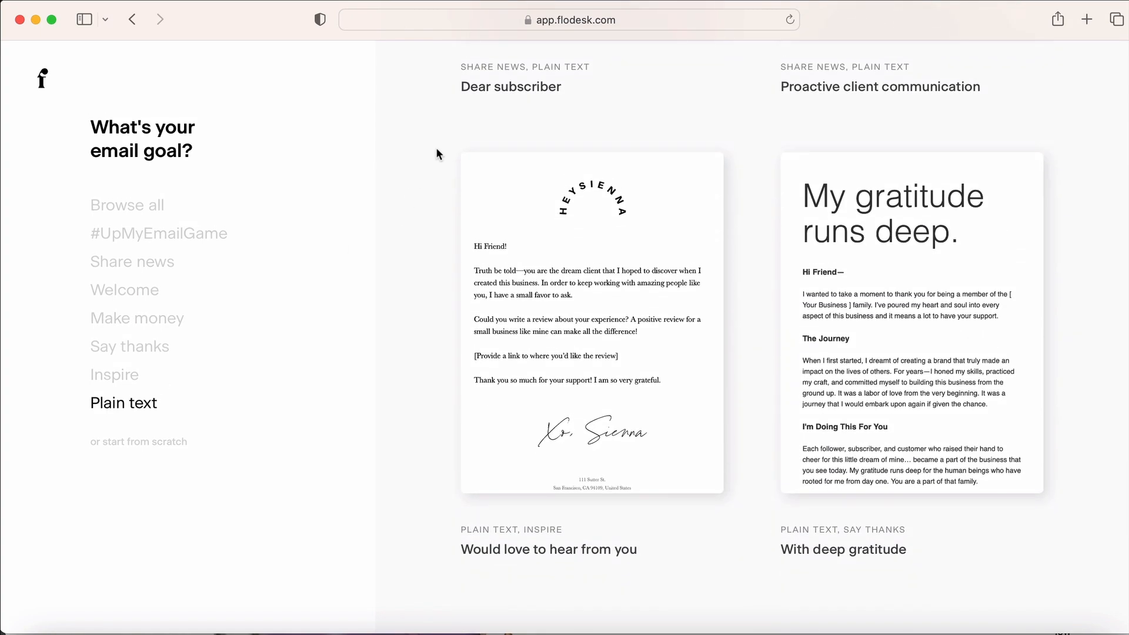
Return to the Welcome templates and open the Museum collage welcome details
click(134, 293)
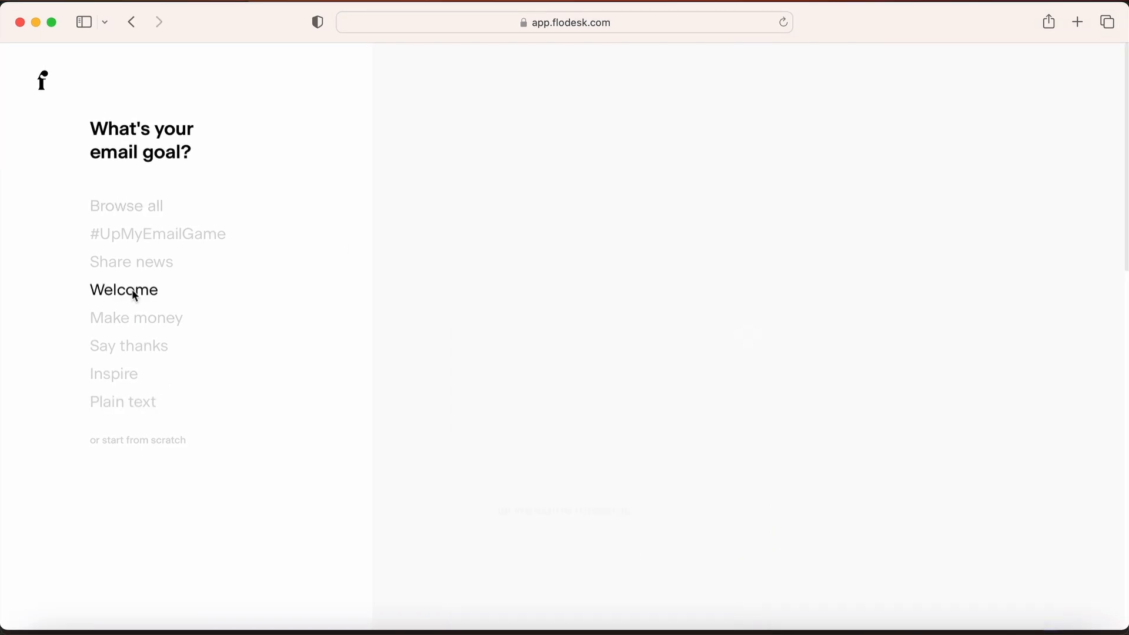
scroll(1059, 287, down, 10)
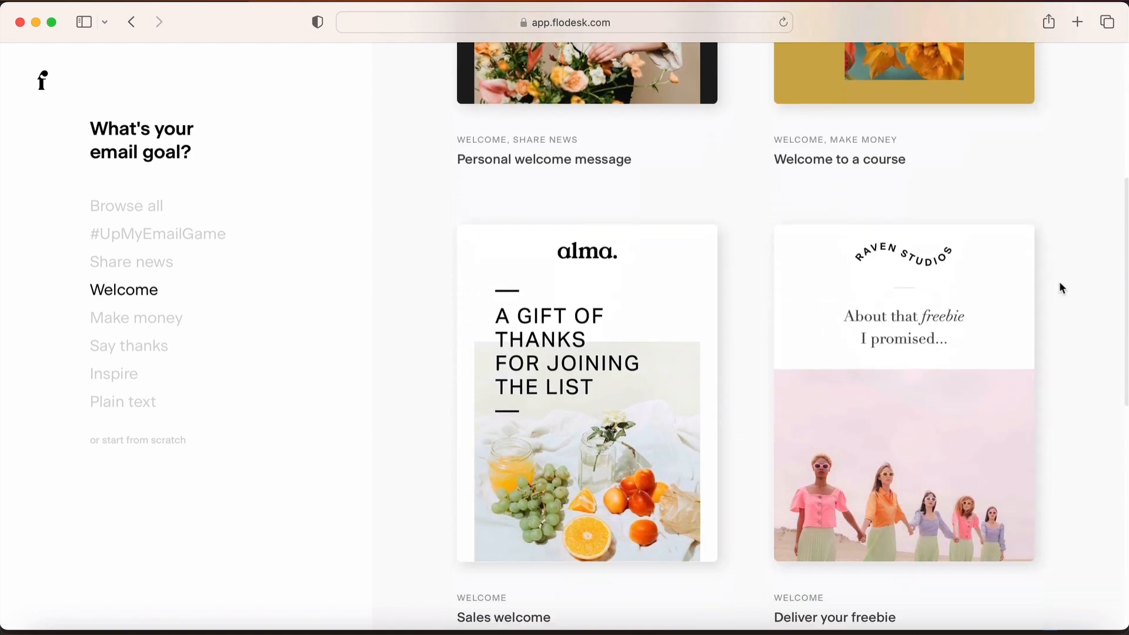
scroll(1059, 287, down, 15)
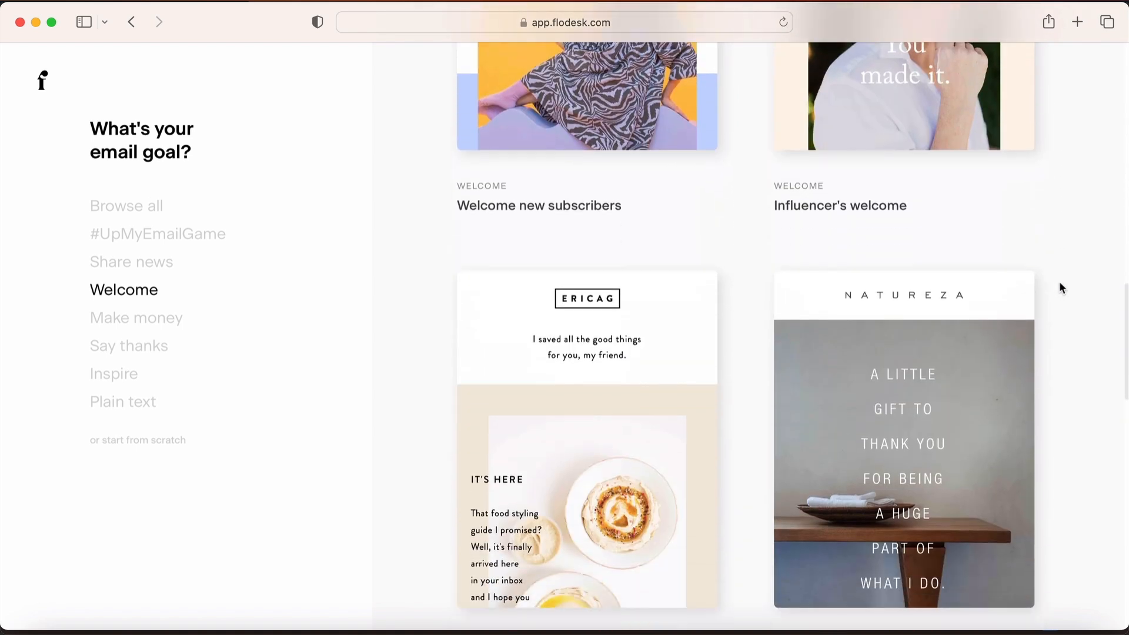
scroll(1059, 287, down, 6)
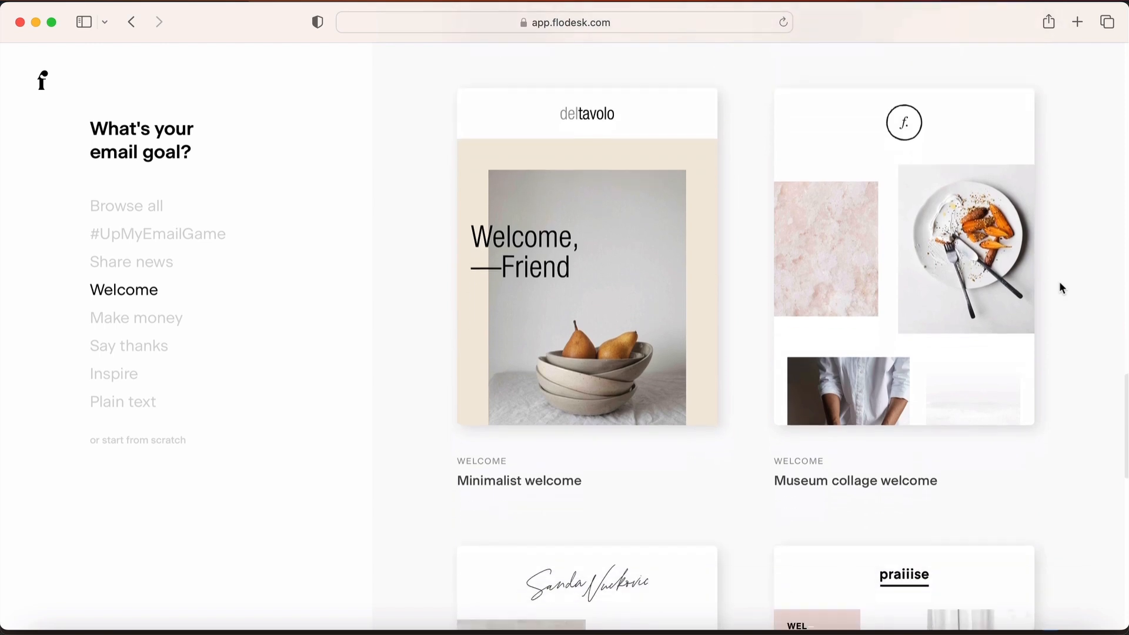
click(908, 259)
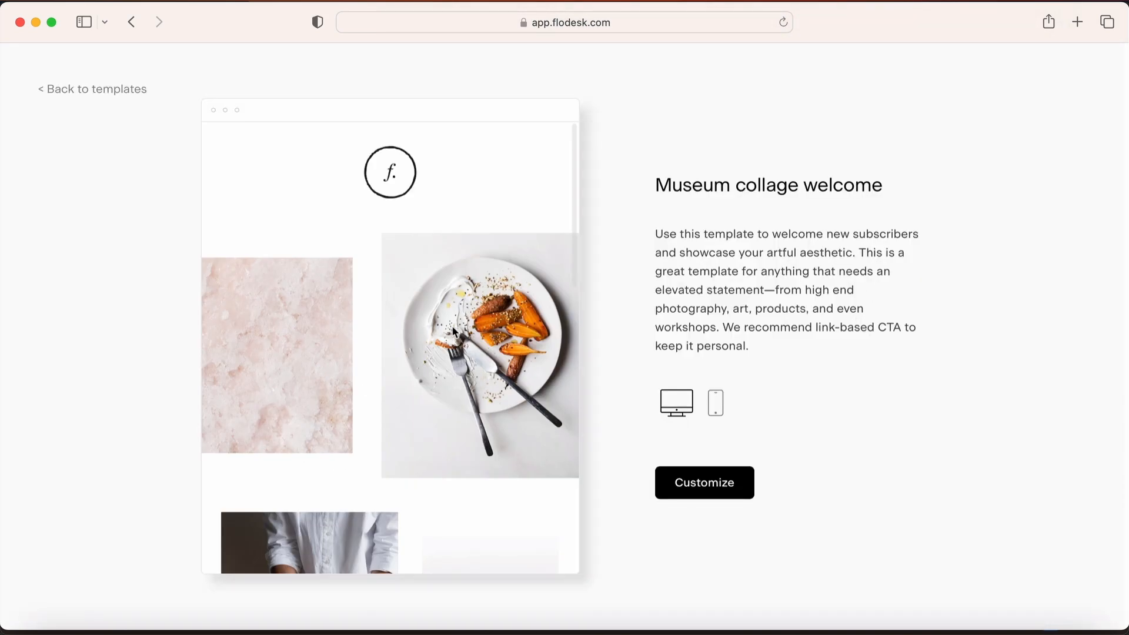
Scroll the Museum collage desktop preview down to the footer, then view its phone layout
scroll(462, 288, down, 5)
scroll(462, 289, down, 6)
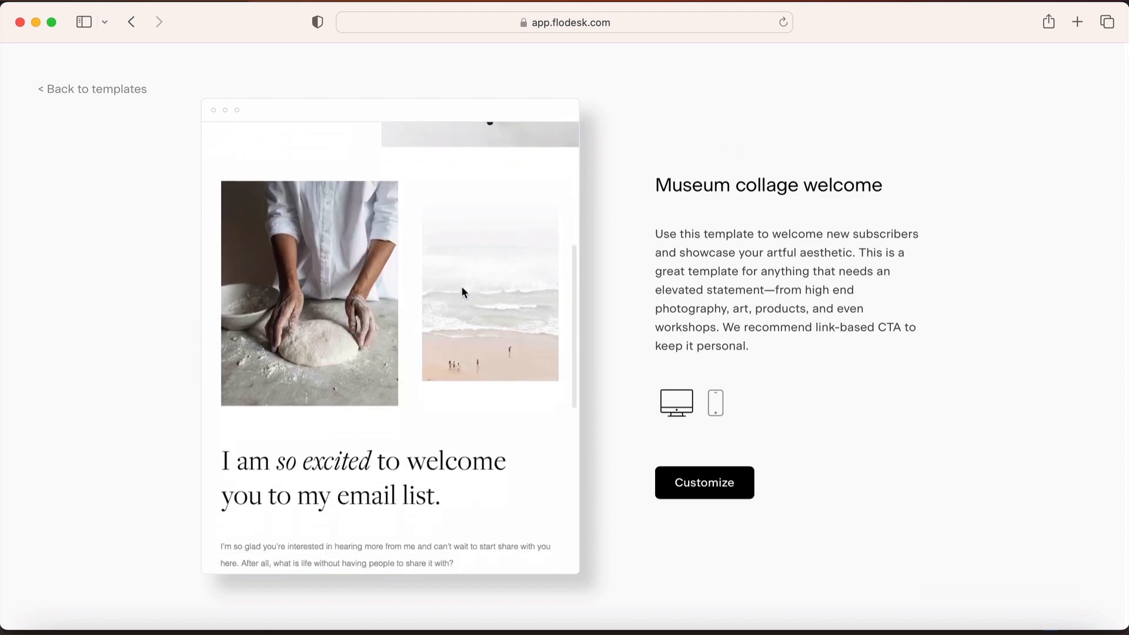
scroll(462, 290, down, 3)
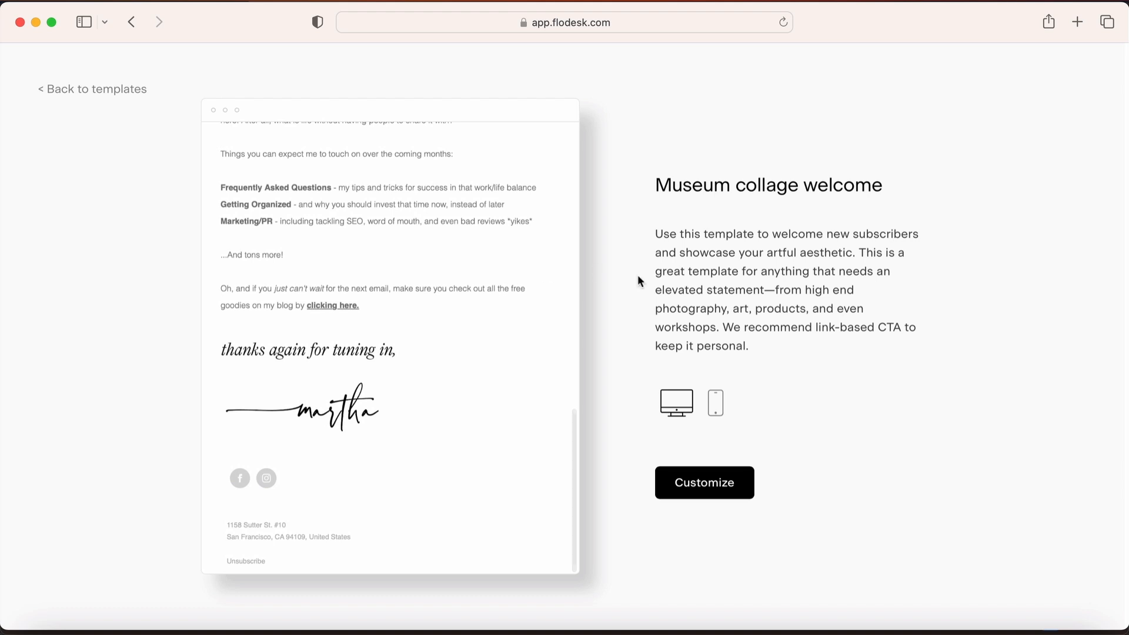
click(716, 411)
scroll(453, 274, down, 4)
scroll(453, 267, down, 2)
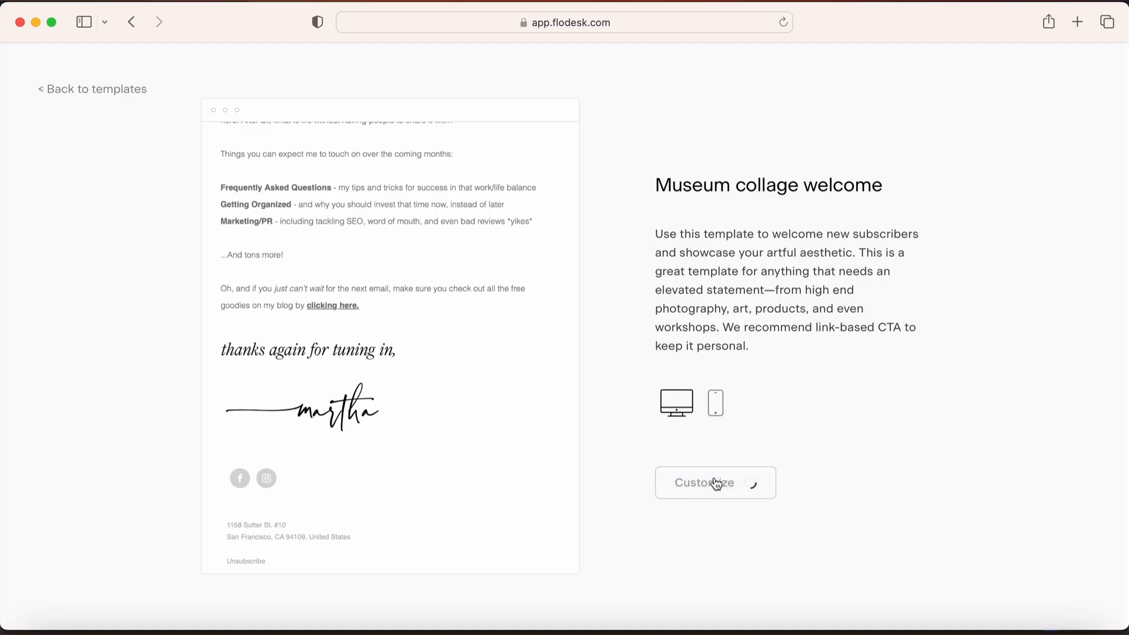
Customize the Museum collage template, dismiss the builder tip, and select the logo placeholder
click(716, 482)
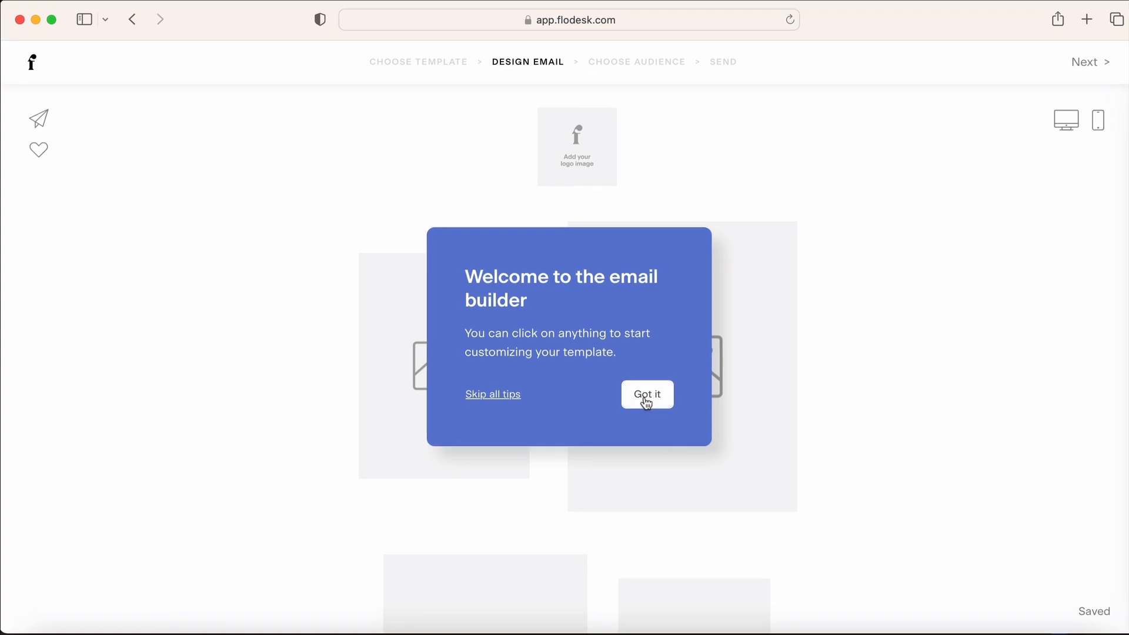
click(647, 395)
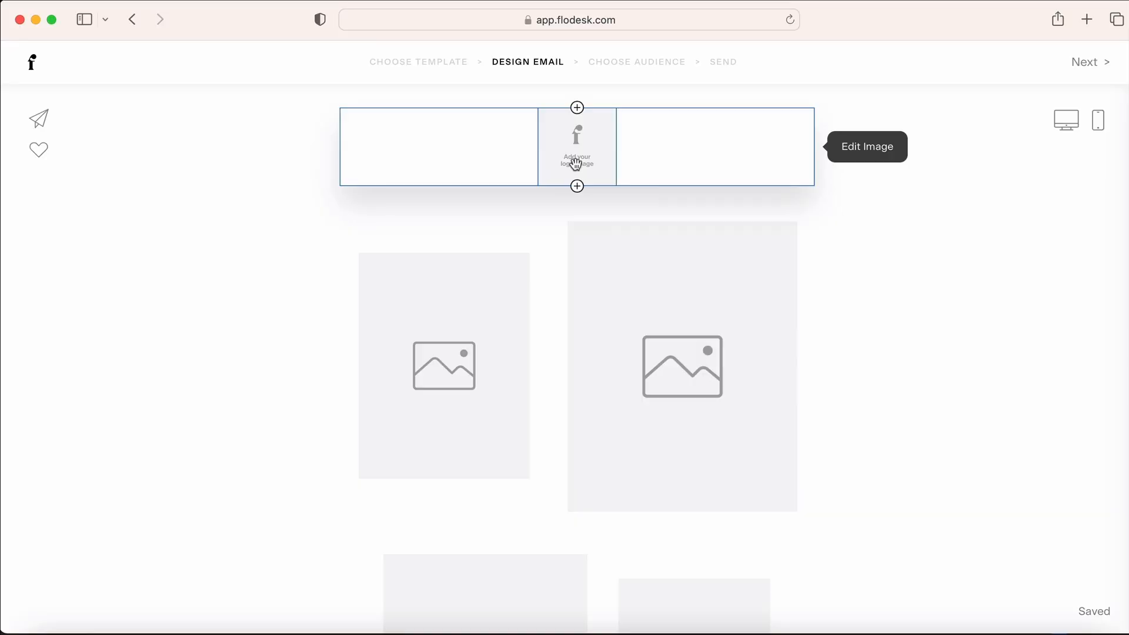
click(577, 160)
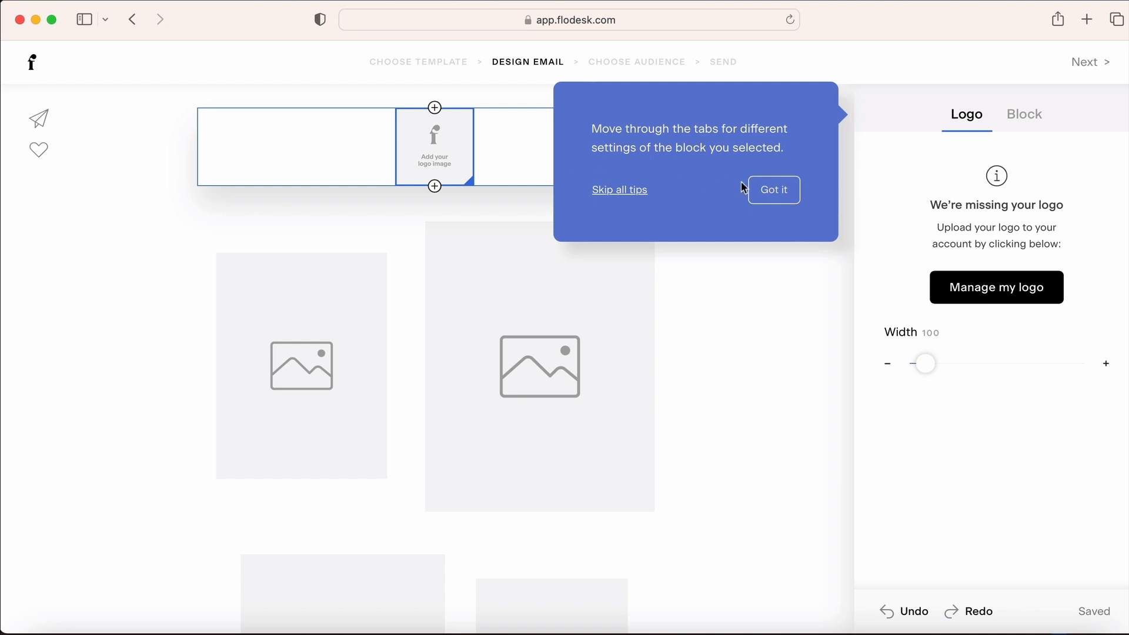
Upload the PNG logo from Finder to replace the empty logo placeholder at the top
click(776, 203)
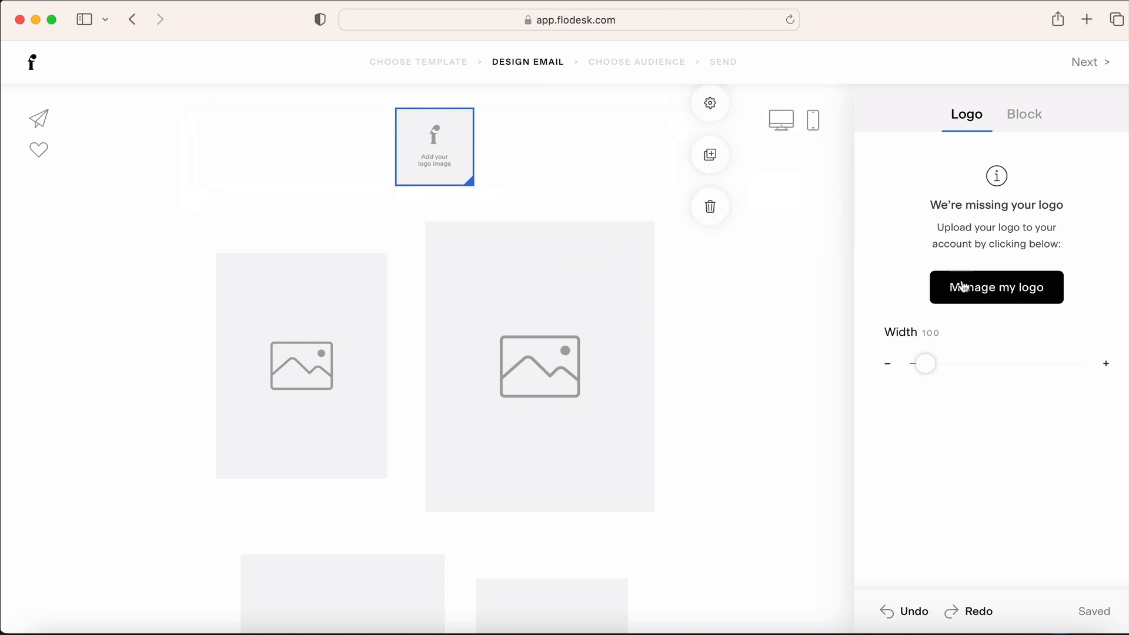
click(1005, 295)
drag(1, 482, 3, 469)
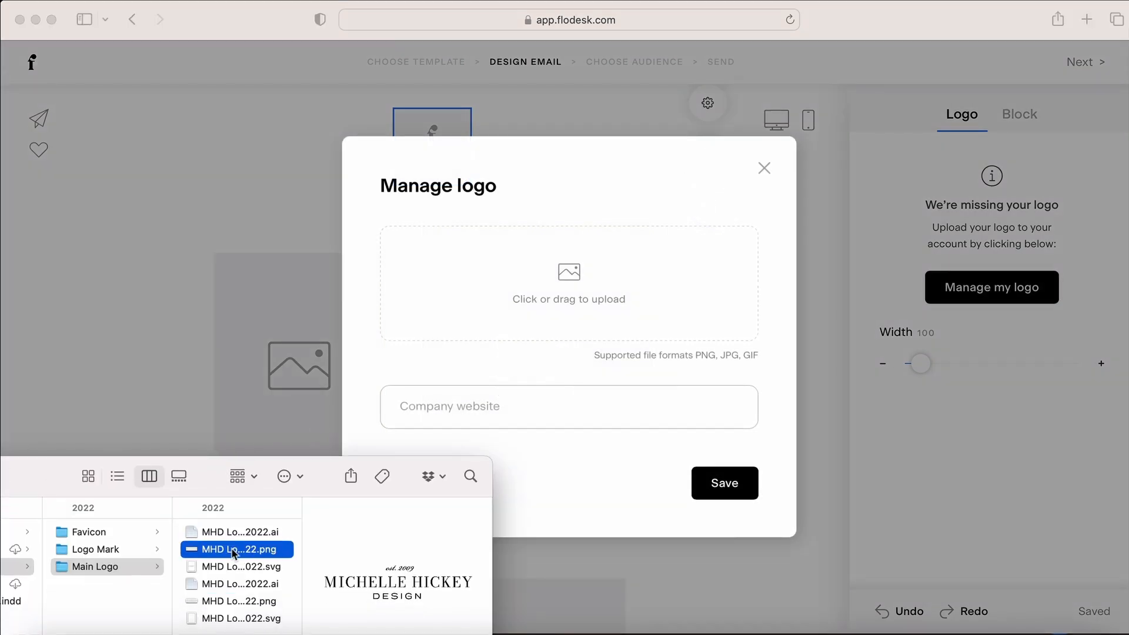
drag(551, 294, 550, 291)
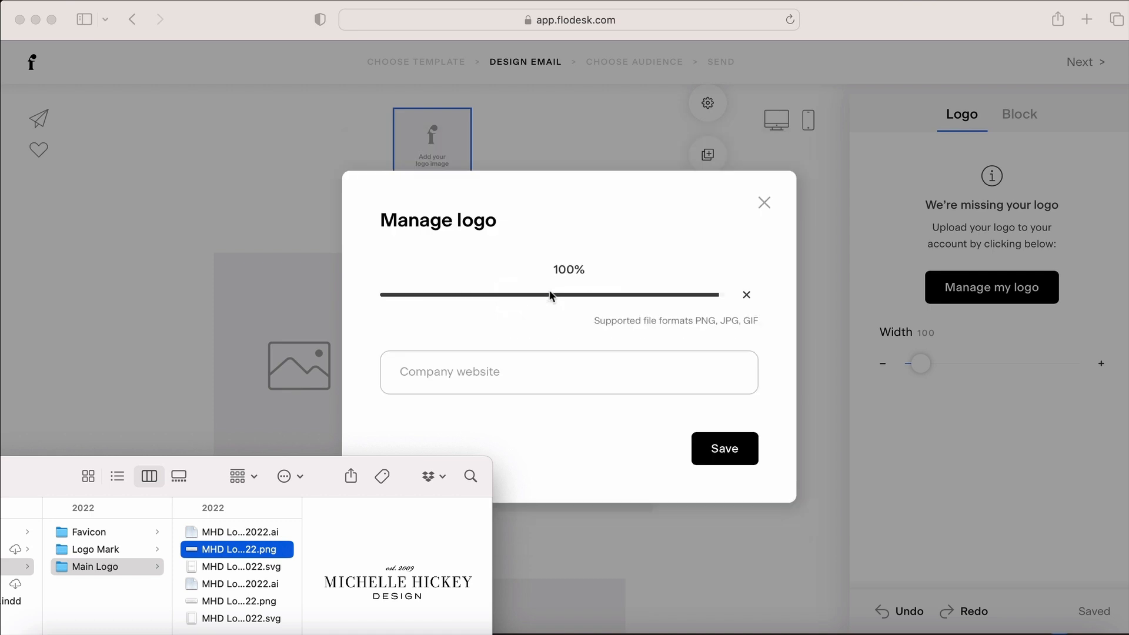
click(527, 479)
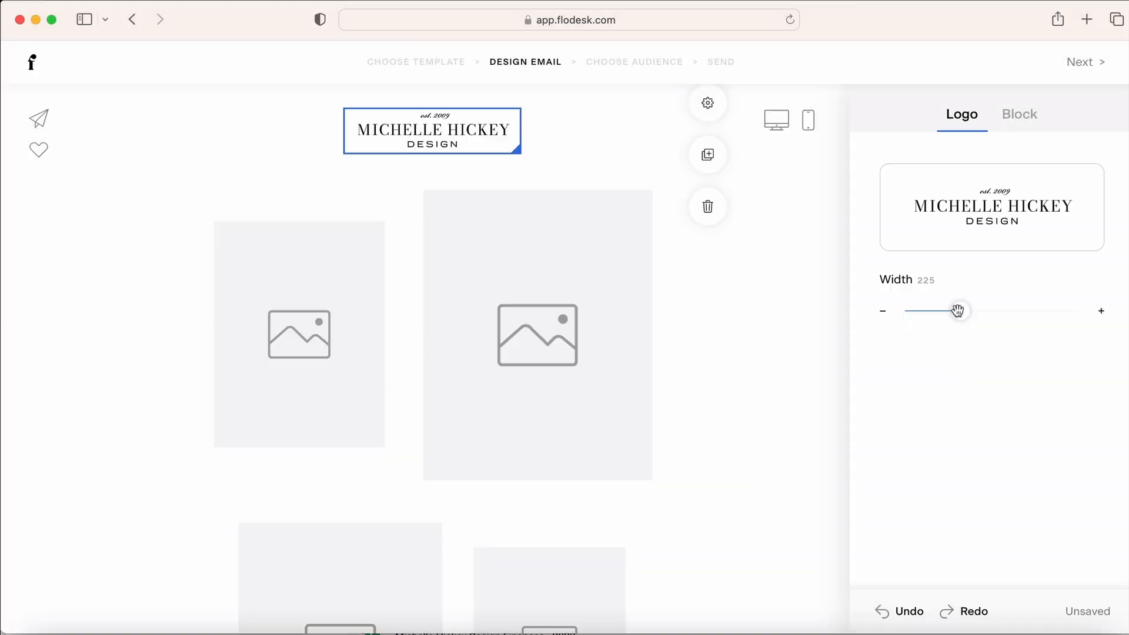
click(432, 173)
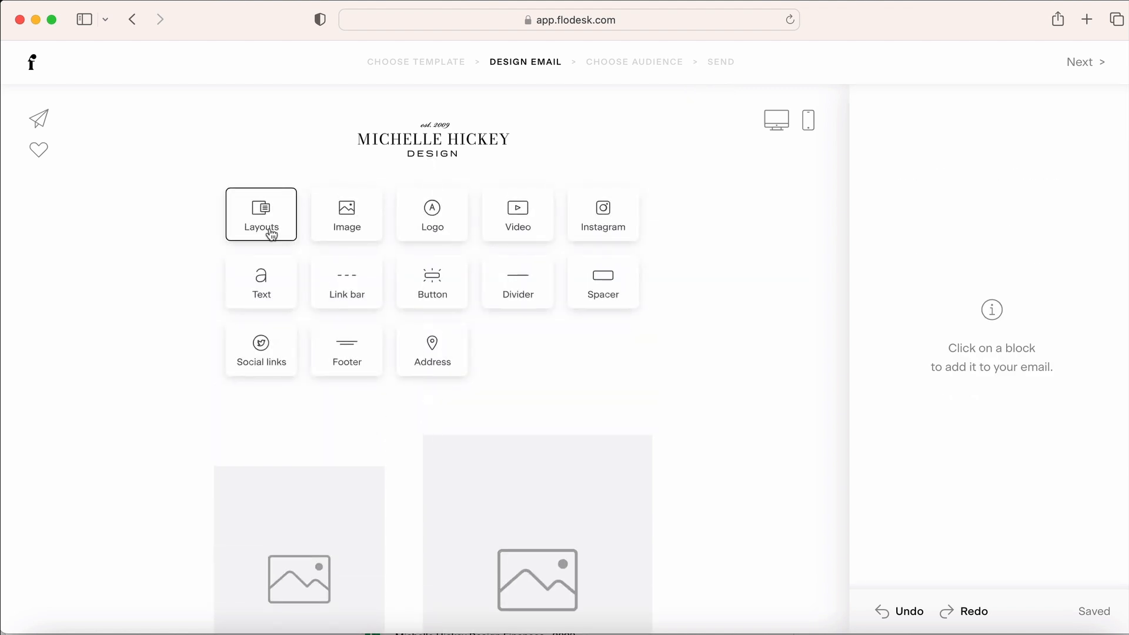
Insert the 'Add some beautiful text' layout below the logo and replace its placeholder with the business name
click(271, 234)
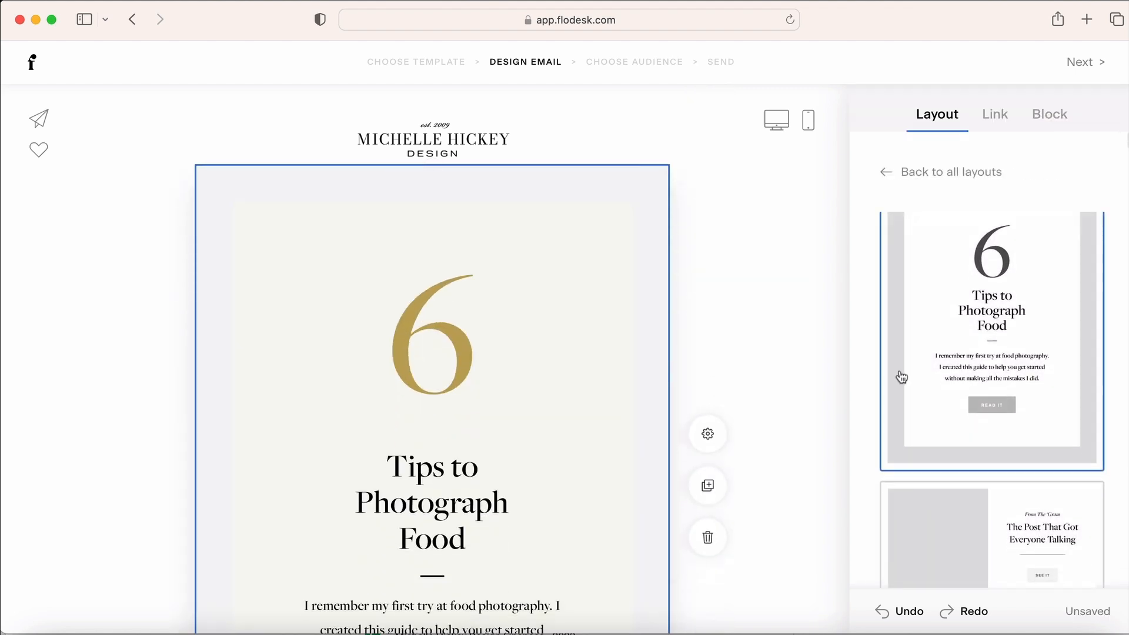
scroll(979, 340, down, 1)
scroll(979, 340, down, 10)
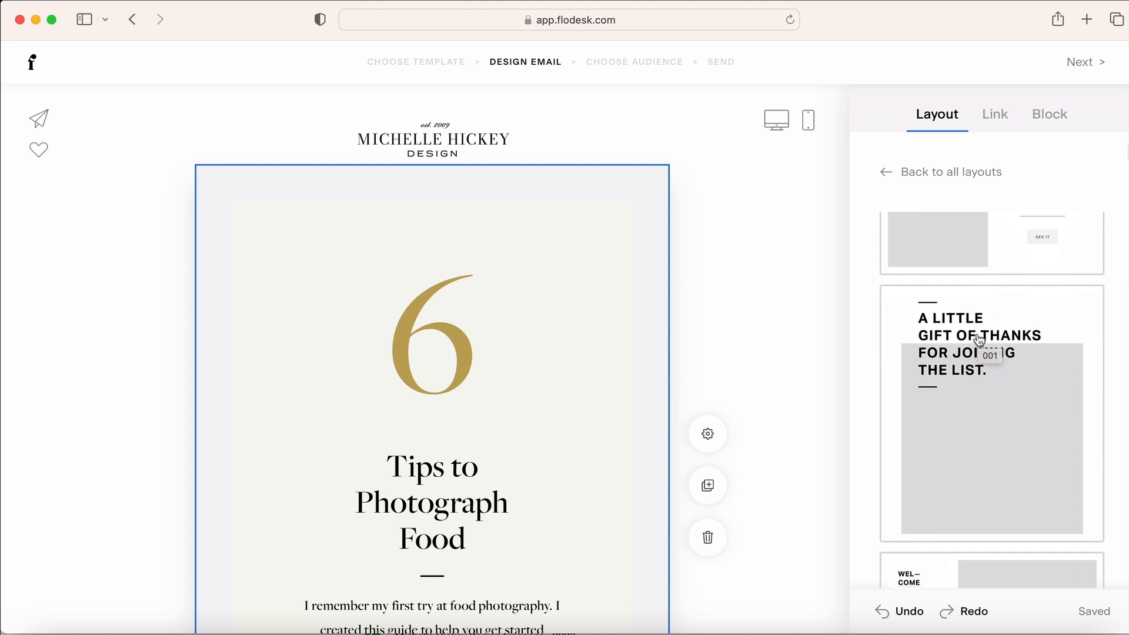
scroll(980, 340, down, 10)
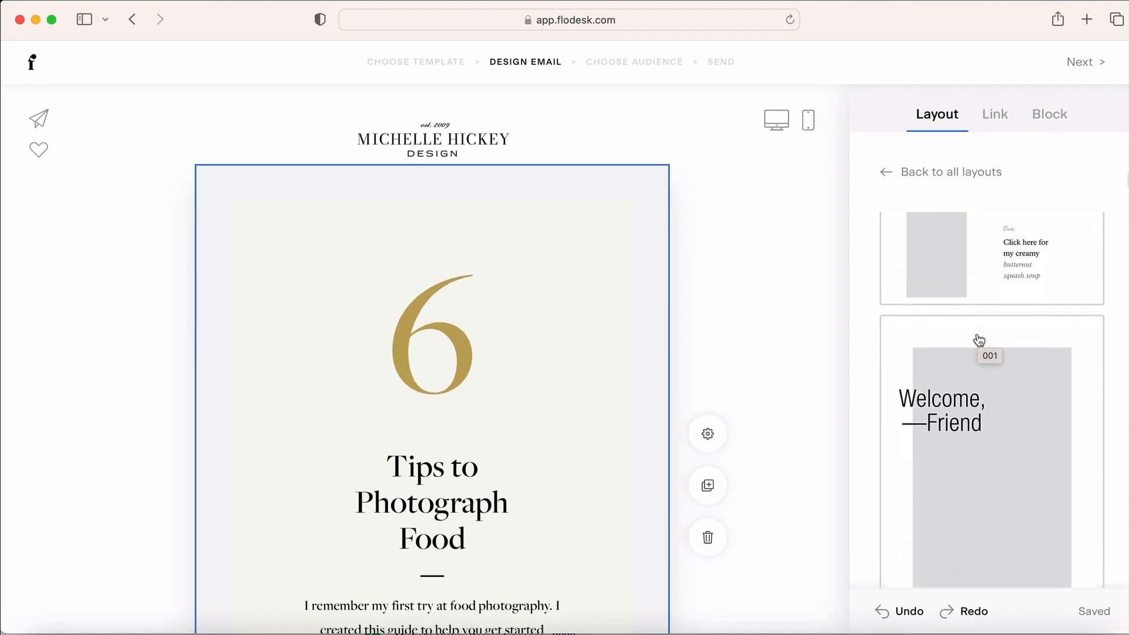
scroll(979, 339, down, 10)
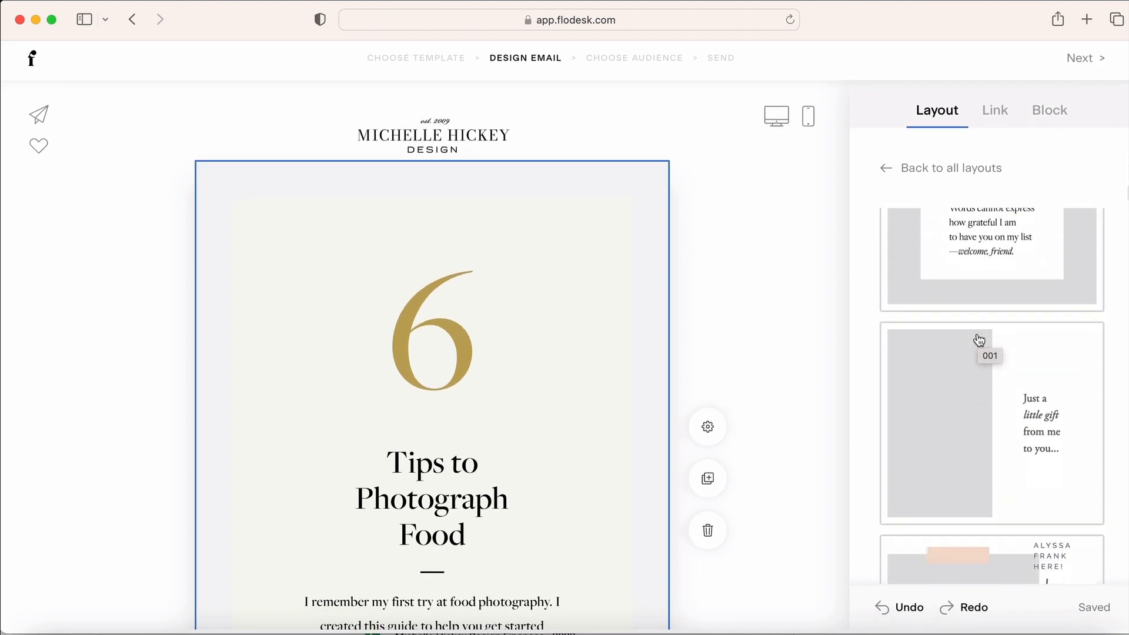
scroll(979, 340, down, 10)
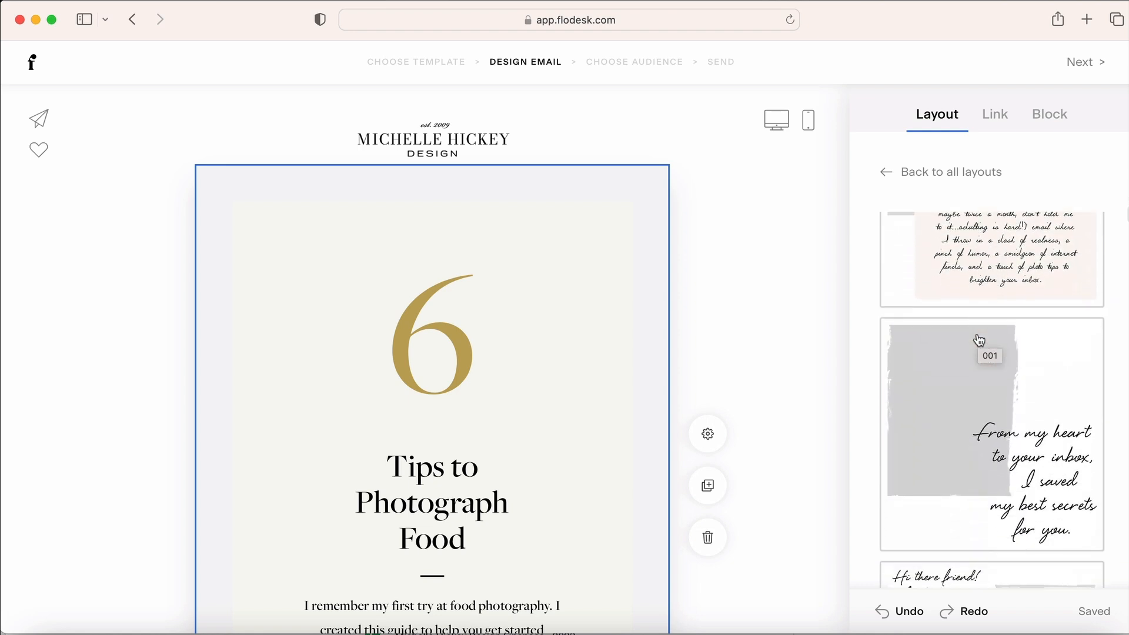
scroll(979, 340, down, 8)
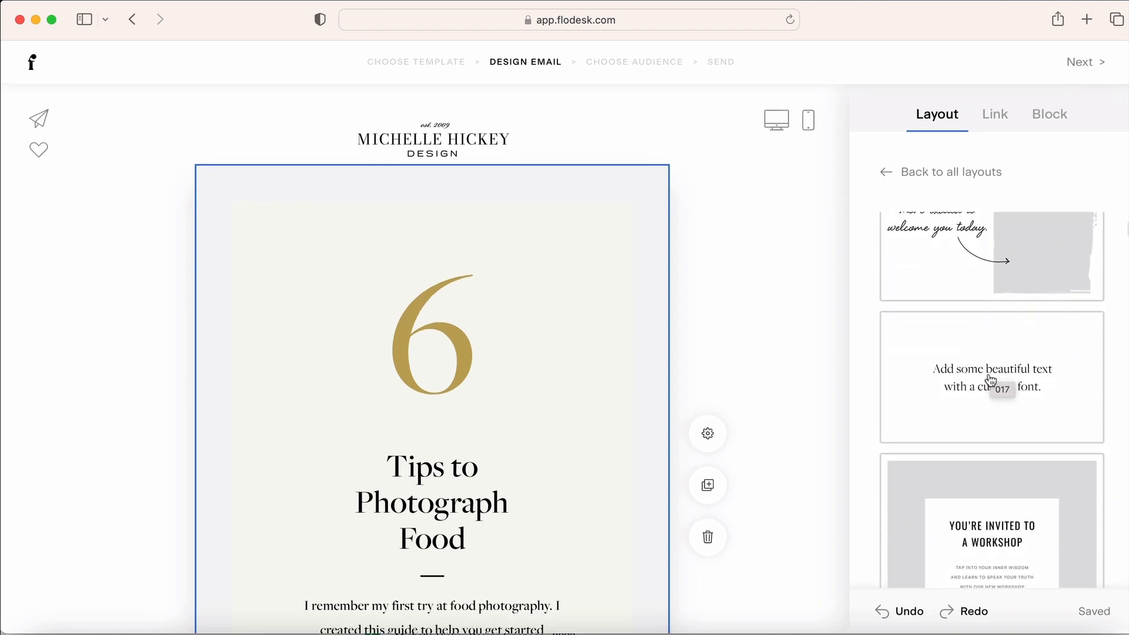
click(972, 374)
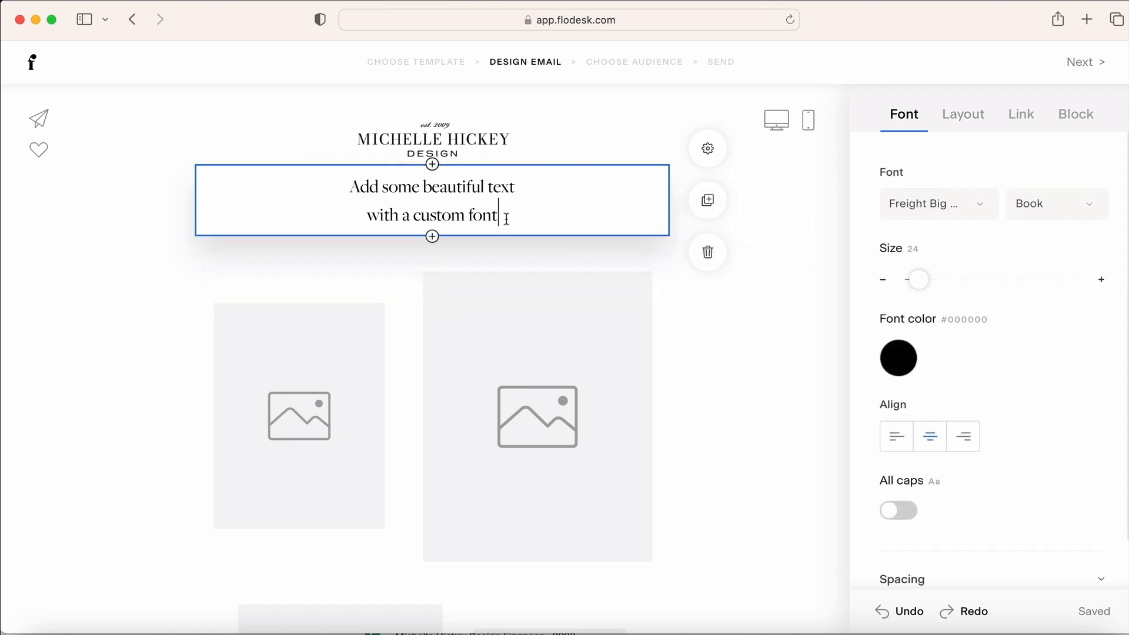
drag(506, 219, 352, 194)
text(Mi)
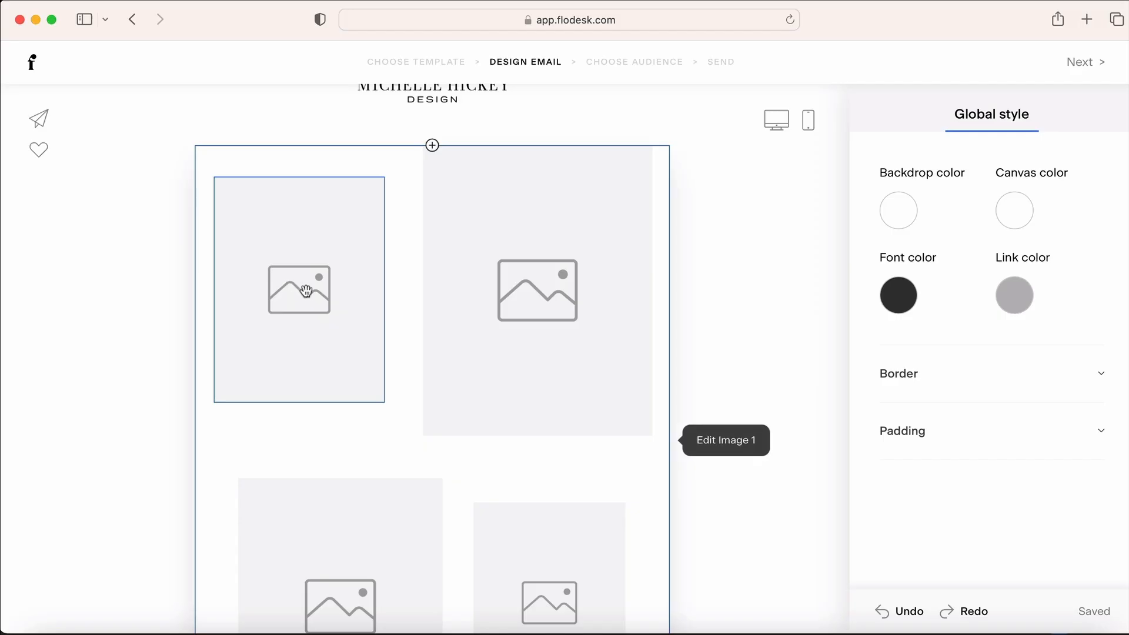
Fill the first photo slot with an Unsplash 'design' photo of a laptop and drawing tablet
click(314, 296)
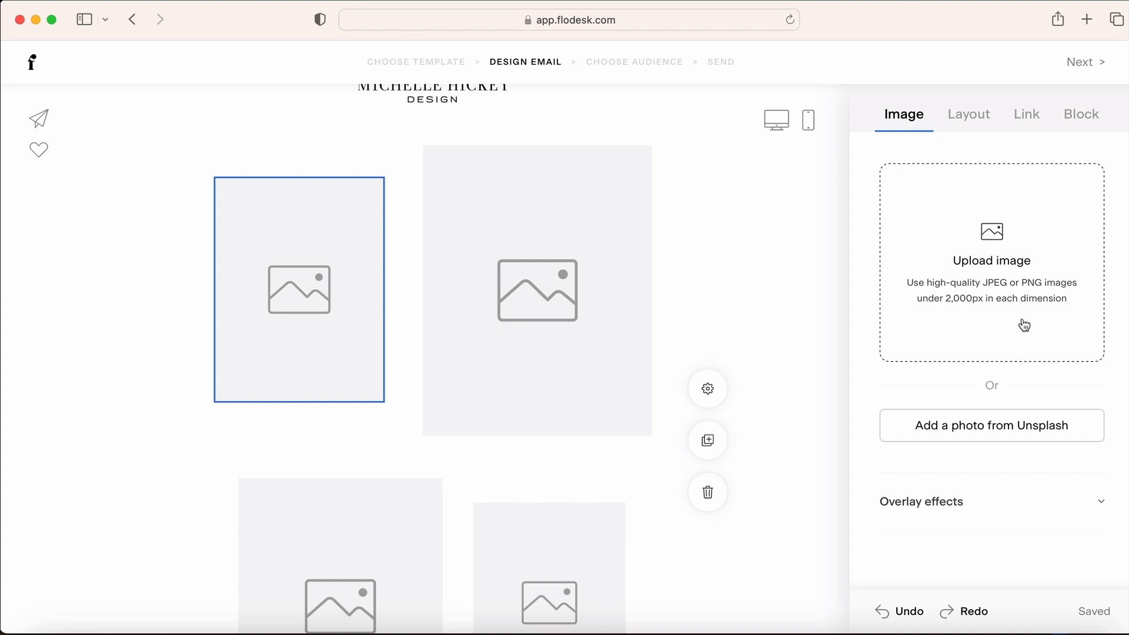
click(1008, 429)
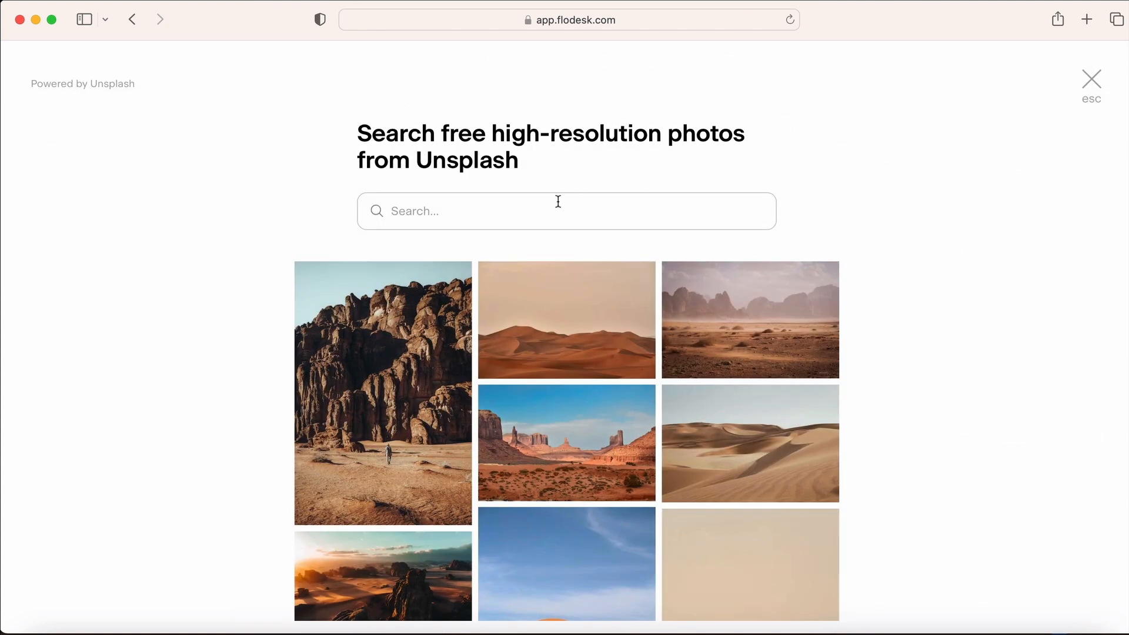
text(design)
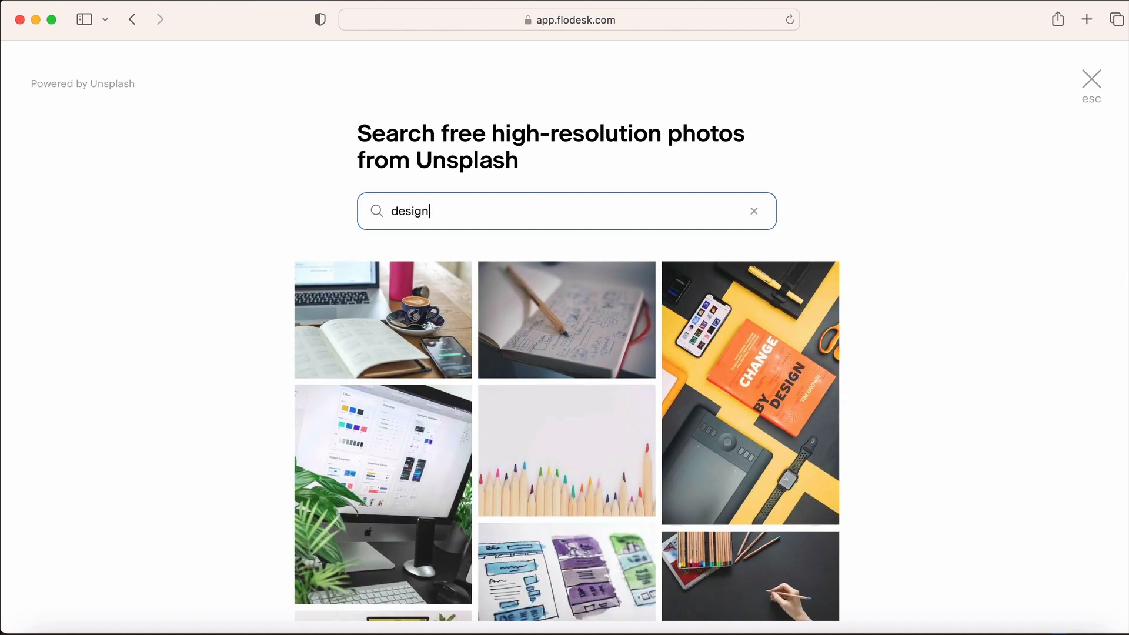
scroll(905, 264, down, 5)
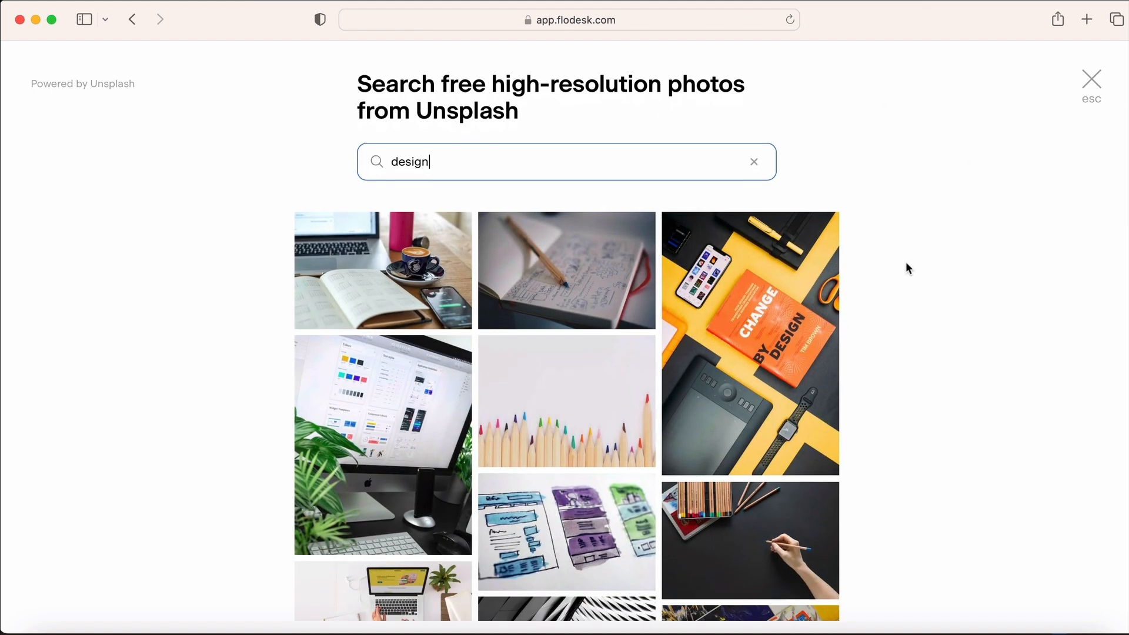
scroll(905, 268, down, 6)
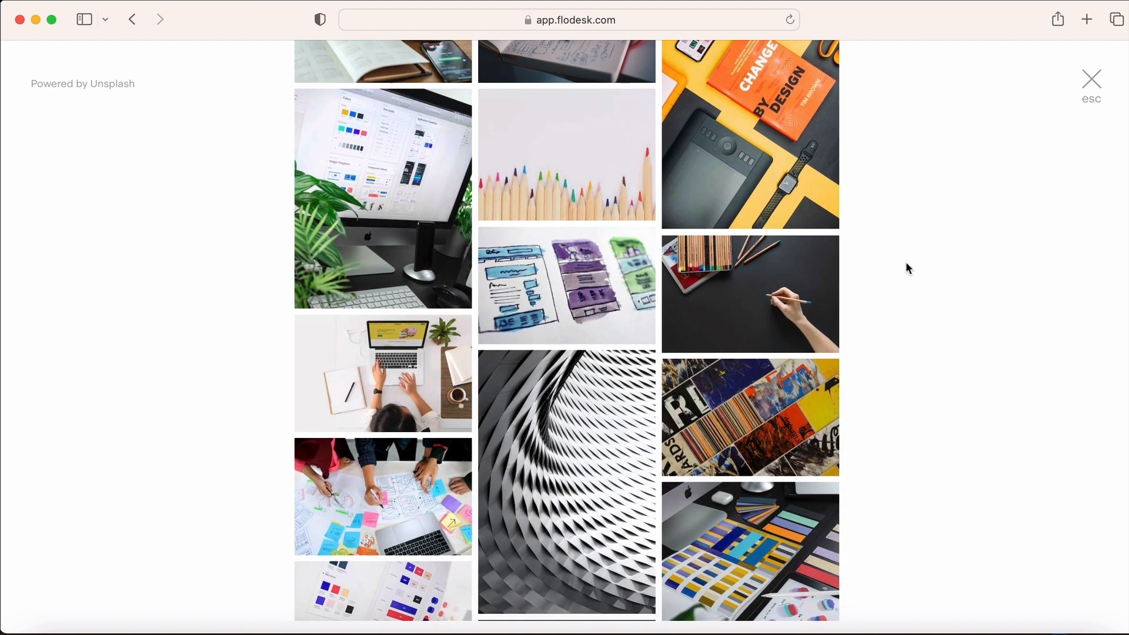
scroll(905, 269, down, 9)
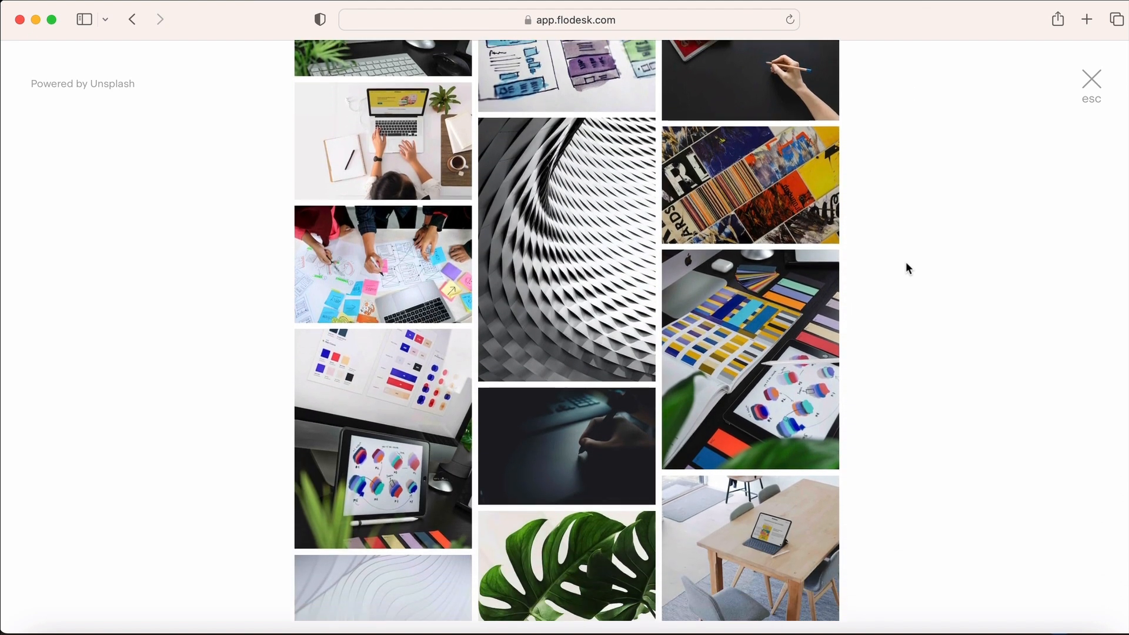
scroll(907, 269, down, 8)
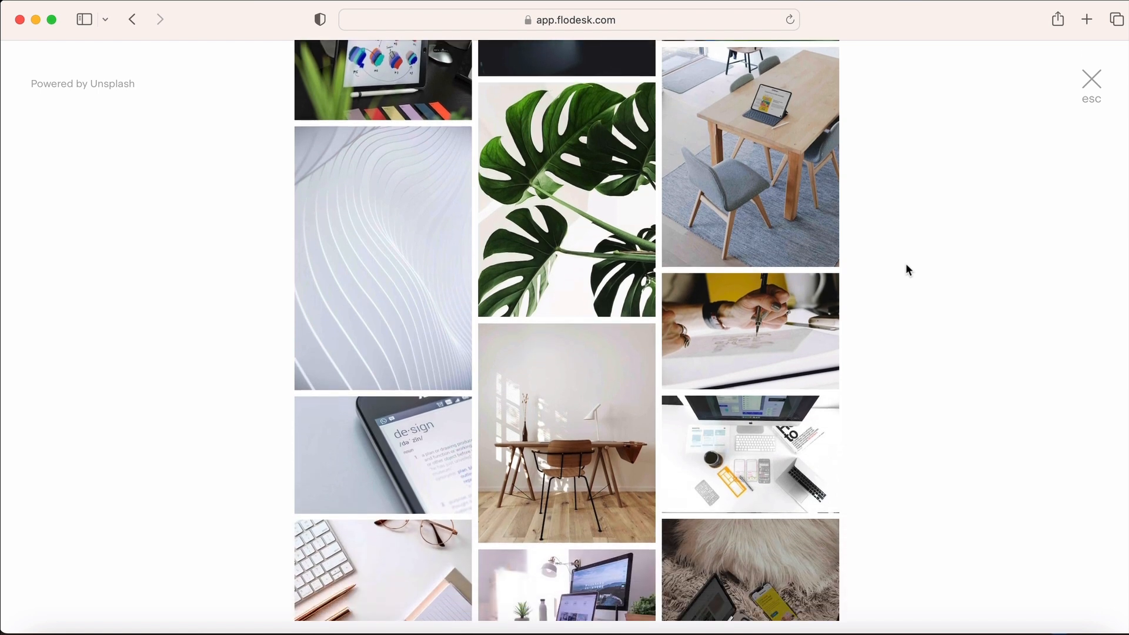
scroll(906, 266, down, 10)
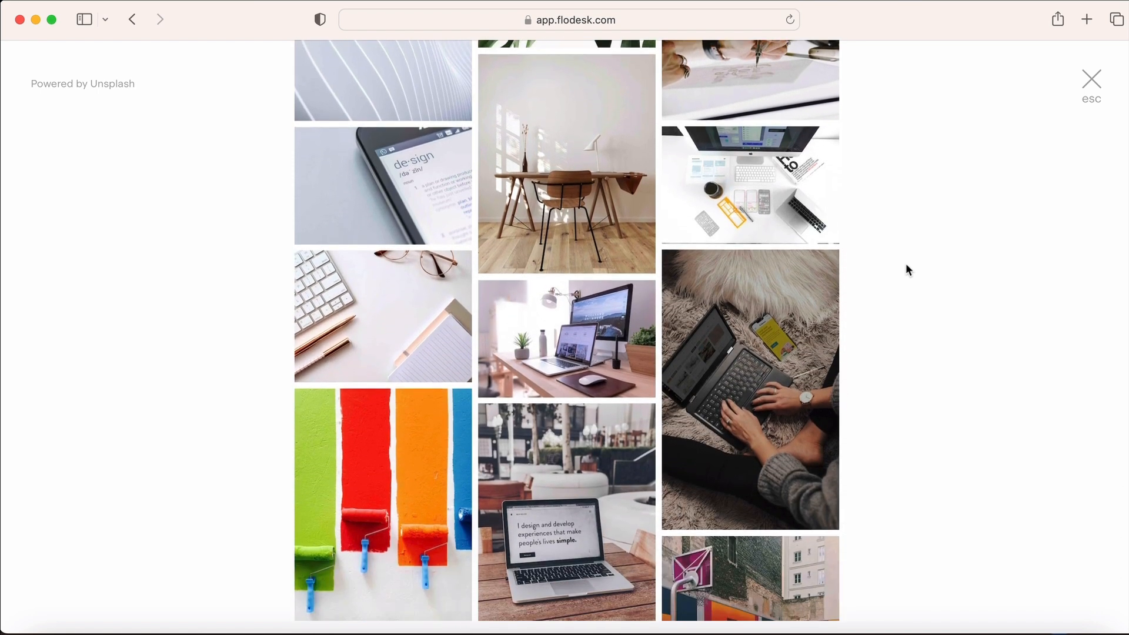
scroll(906, 269, down, 8)
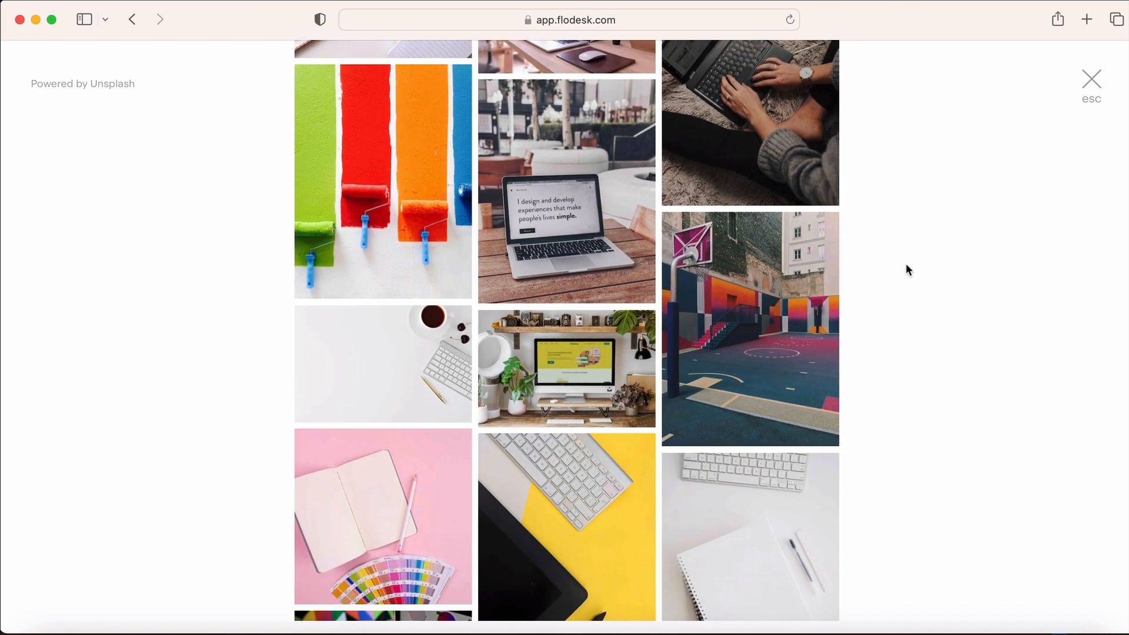
scroll(905, 270, down, 5)
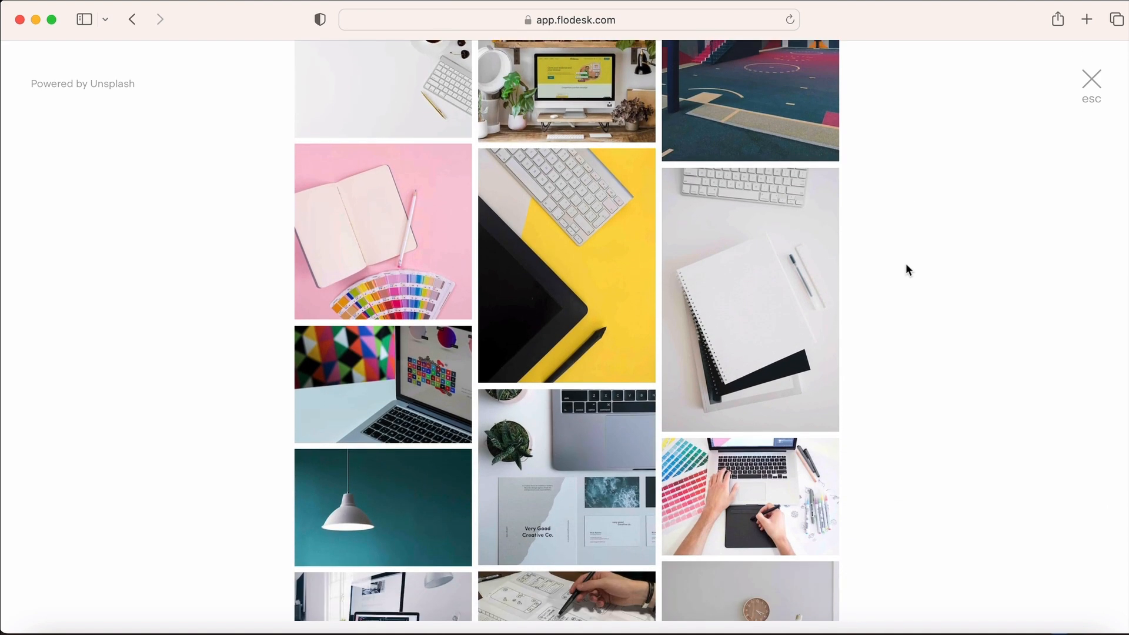
scroll(906, 270, down, 1)
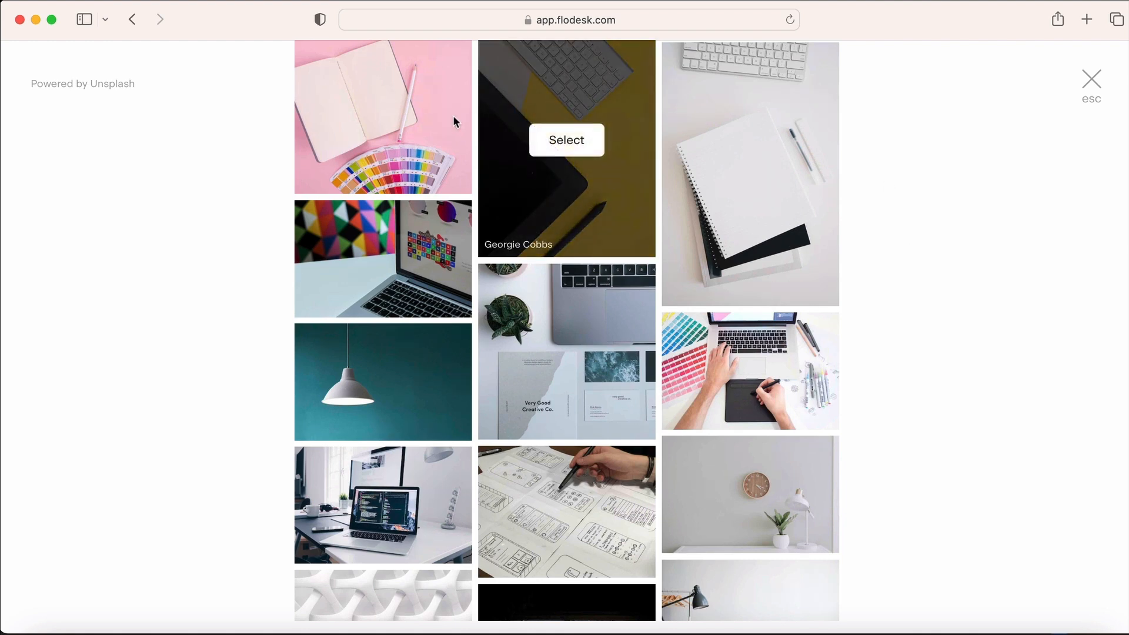
mouse_move(746, 393)
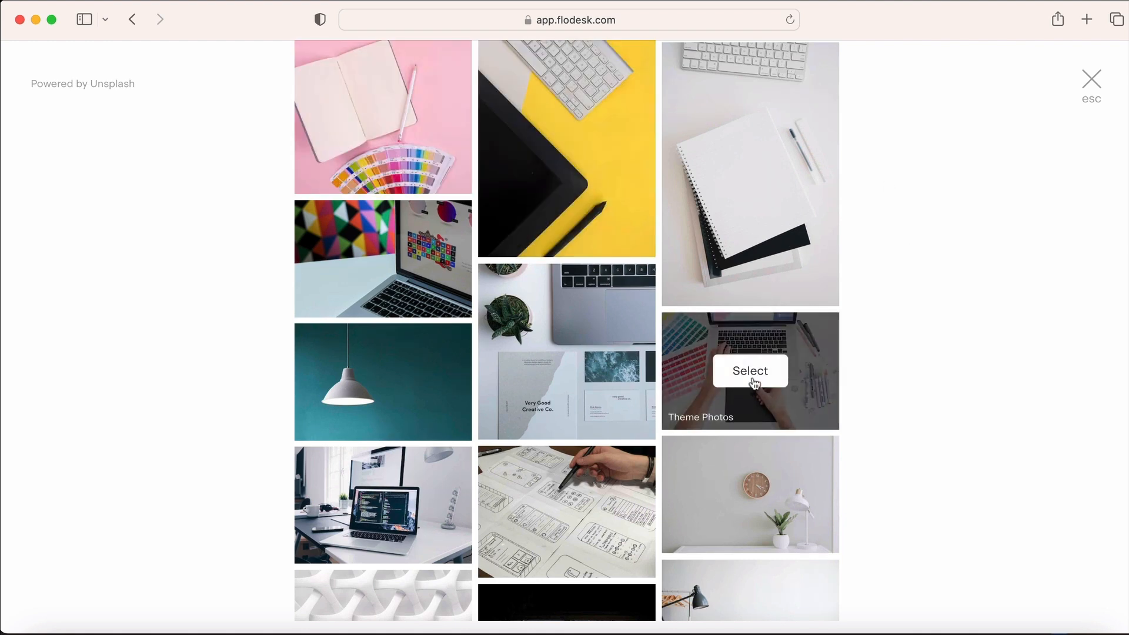
click(753, 372)
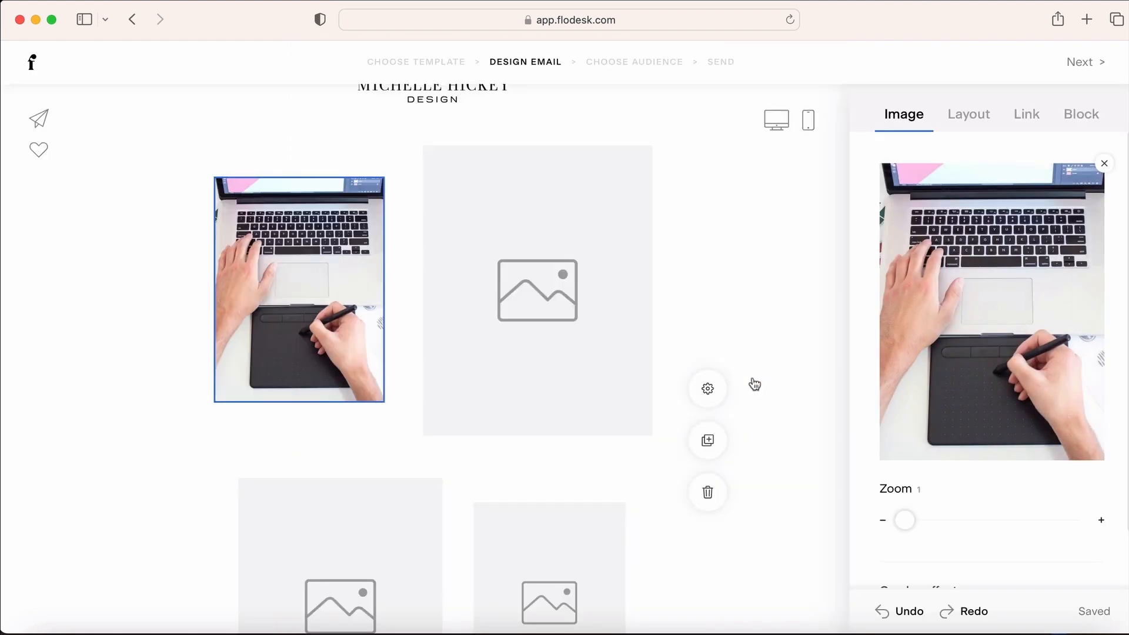
Search Unsplash for a photo for the second slot, starting with 'art'
click(554, 353)
click(991, 425)
text(art)
scroll(914, 353, down, 8)
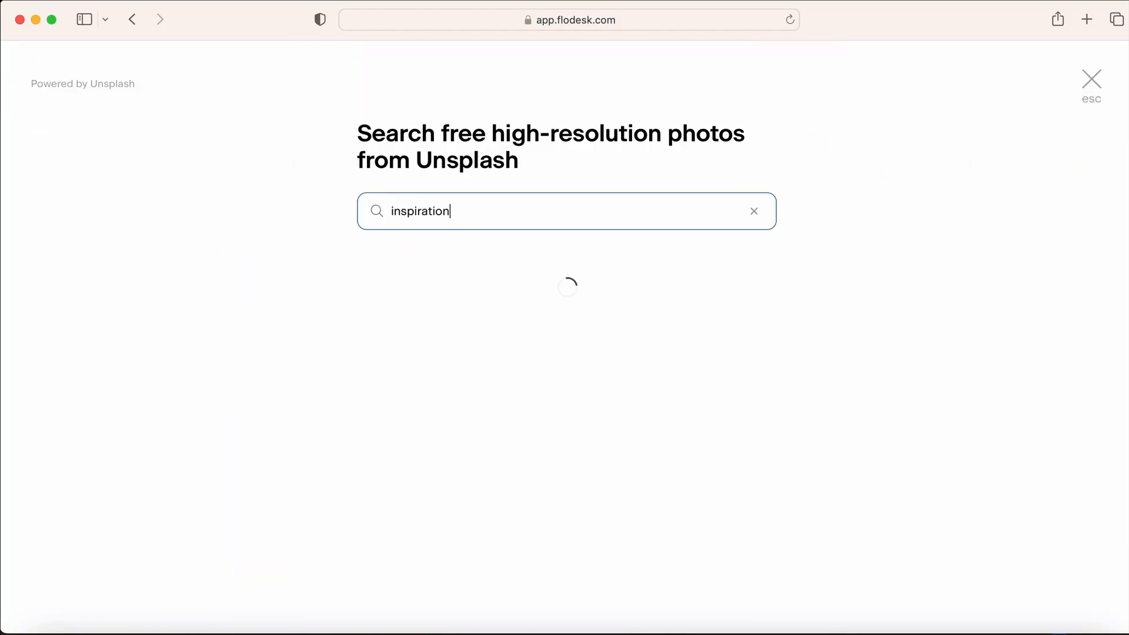
scroll(946, 279, down, 5)
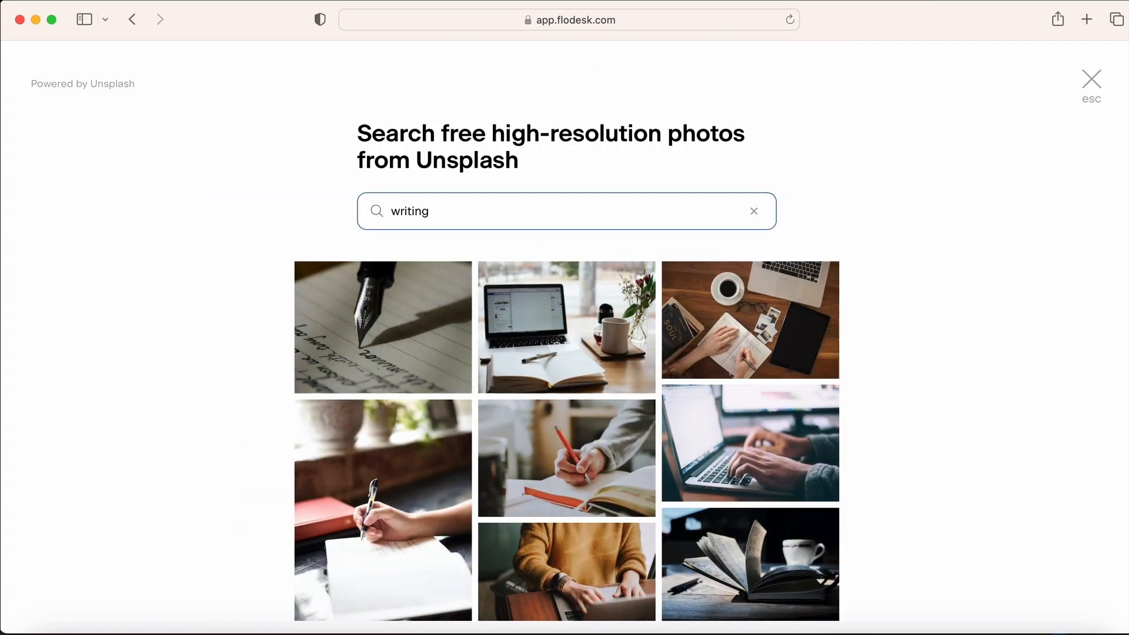
scroll(922, 279, down, 5)
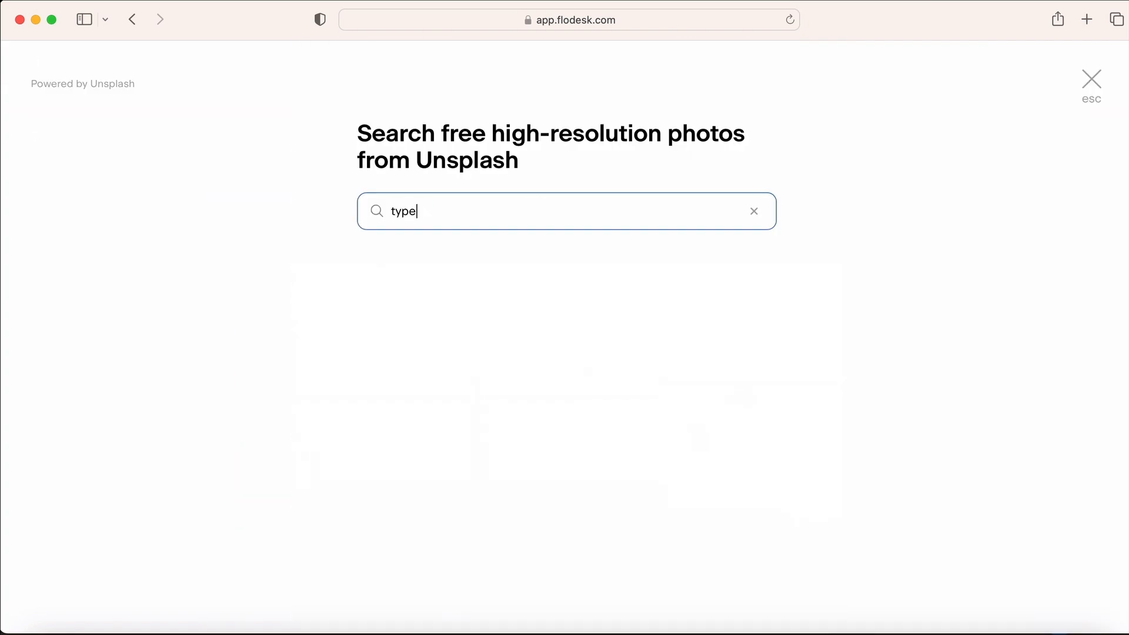
text(iter)
scroll(909, 276, down, 5)
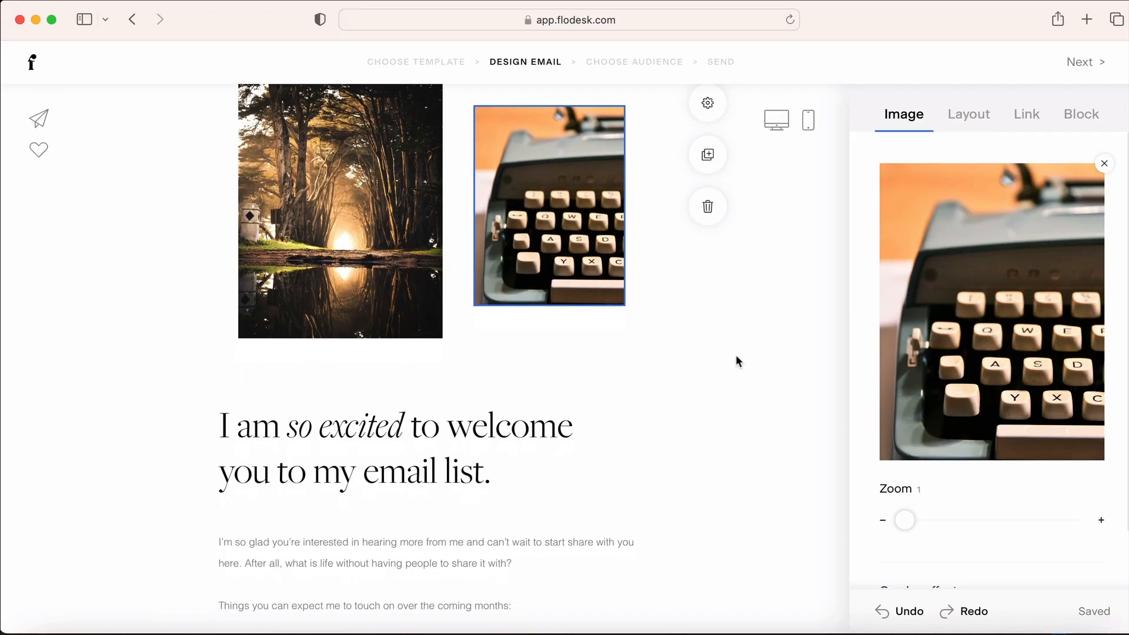
scroll(736, 360, down, 3)
Change 'email list' to 'email newsletter' at the end of the welcome heading
scroll(739, 361, down, 4)
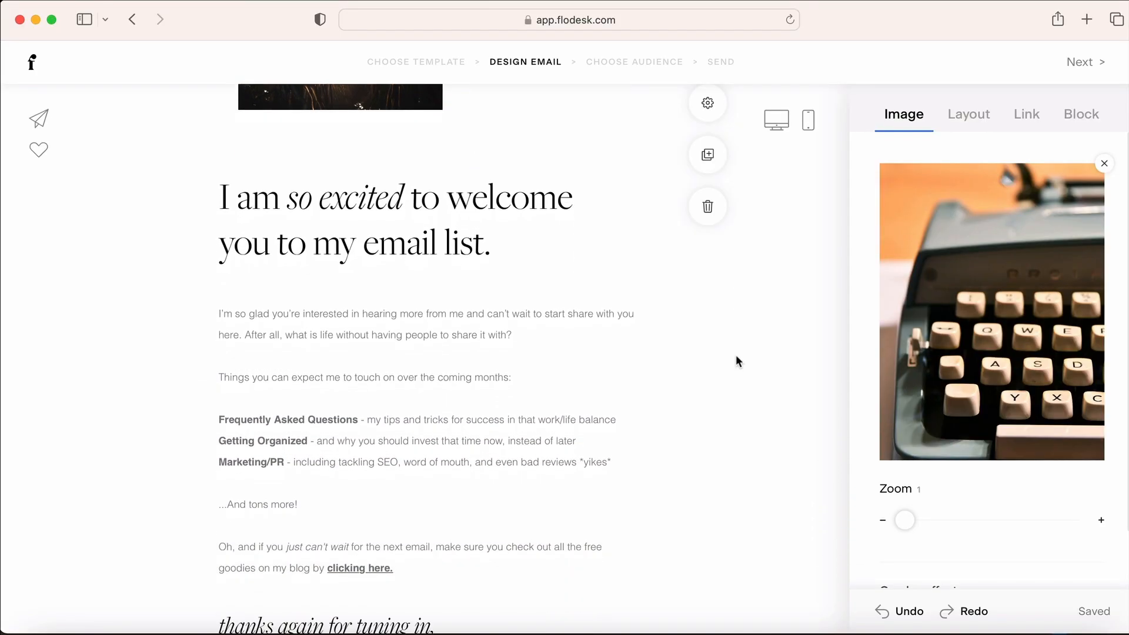
scroll(739, 361, down, 2)
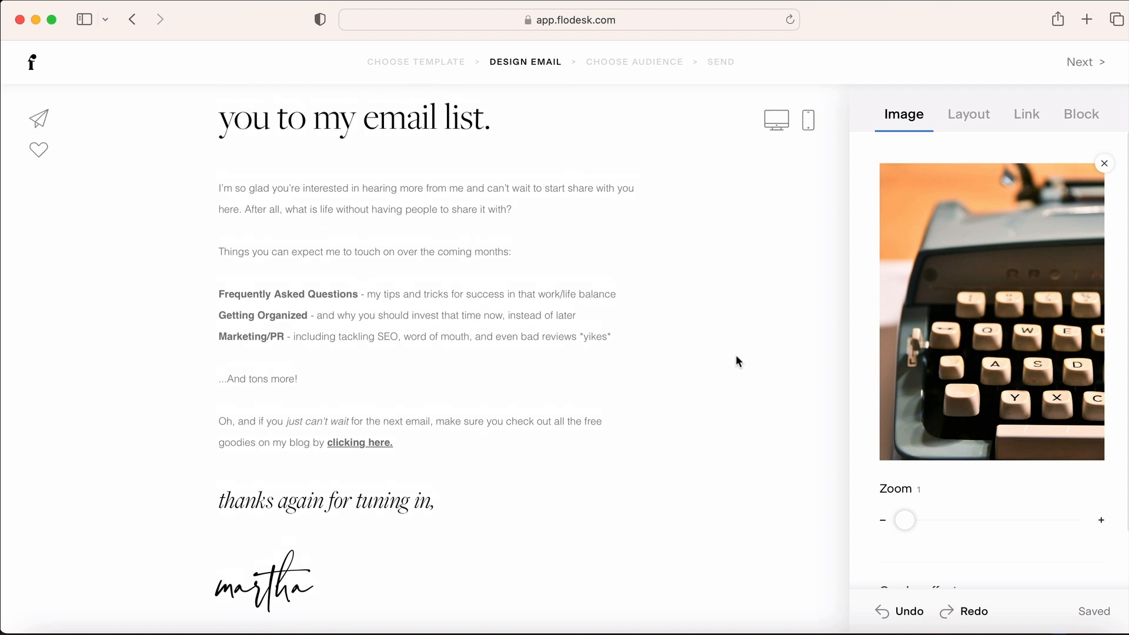
scroll(739, 361, up, 5)
scroll(735, 354, down, 2)
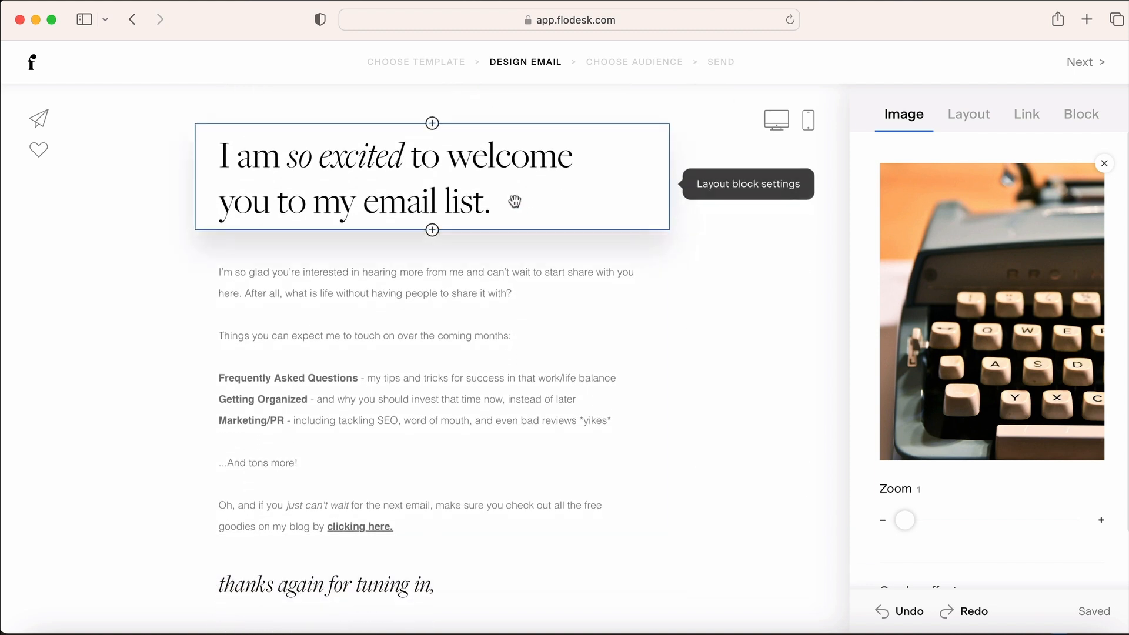
click(515, 201)
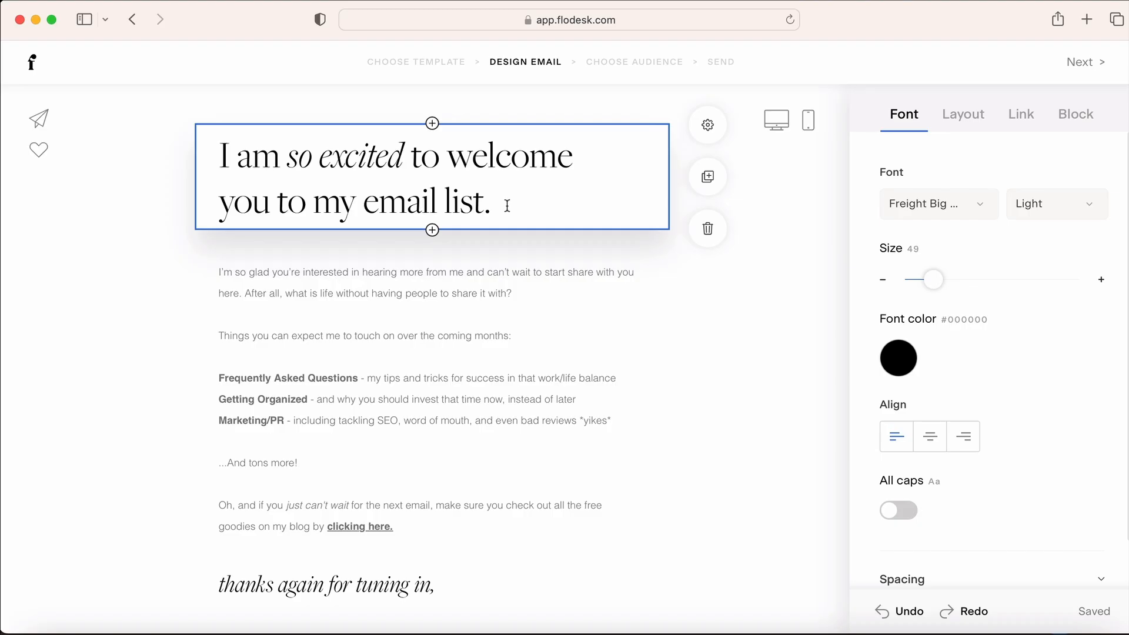
key(BackSpace)
key(BackSpace)
text(newsletter)
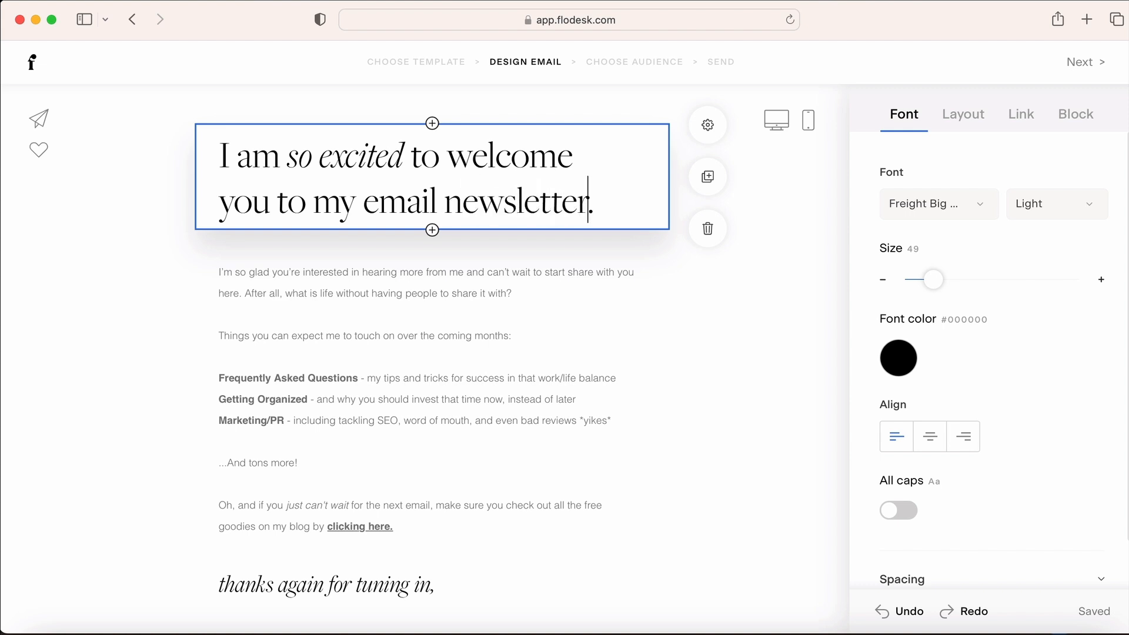
click(464, 298)
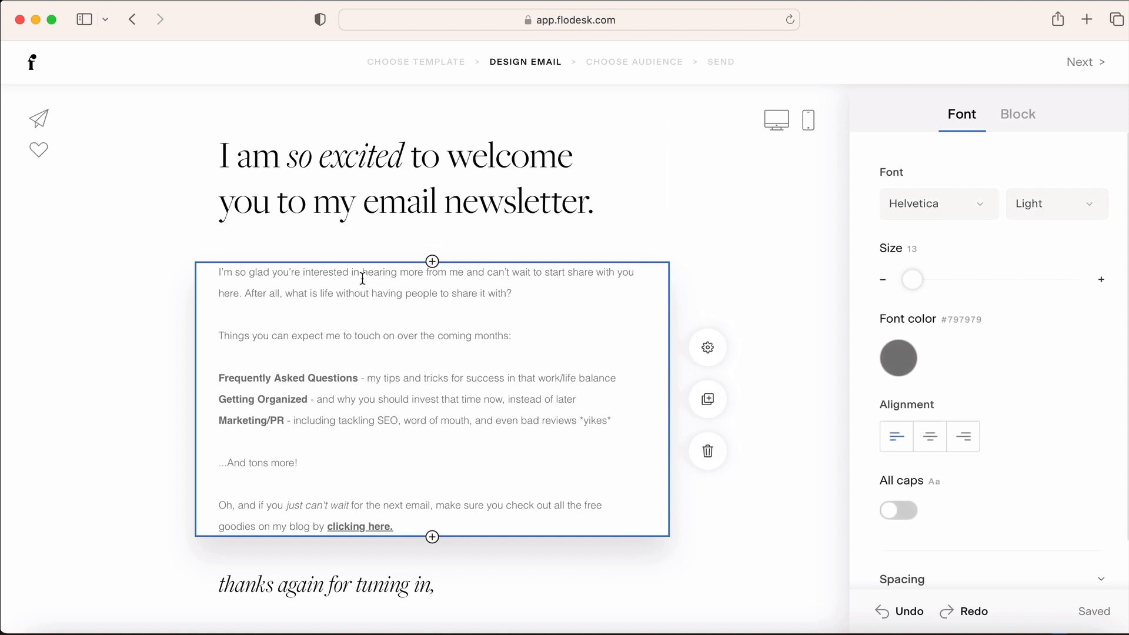
Replace the 'hear more from me' phrase with 'we've connected' and delete the sentence about sharing life
drag(298, 270, 460, 271)
text(we've connec)
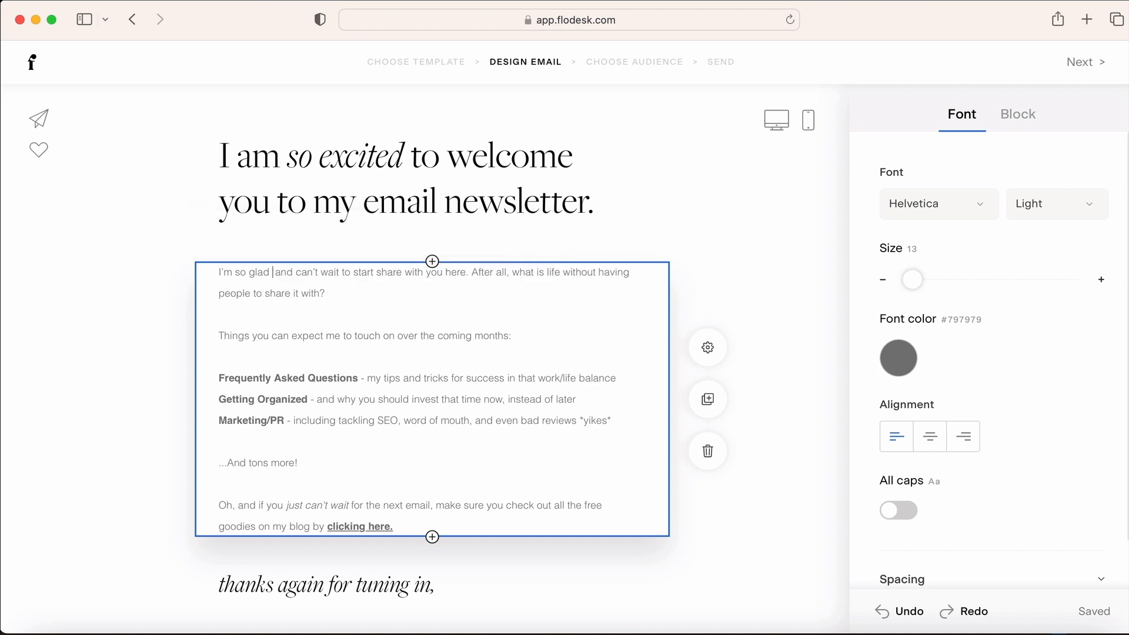
text(ted)
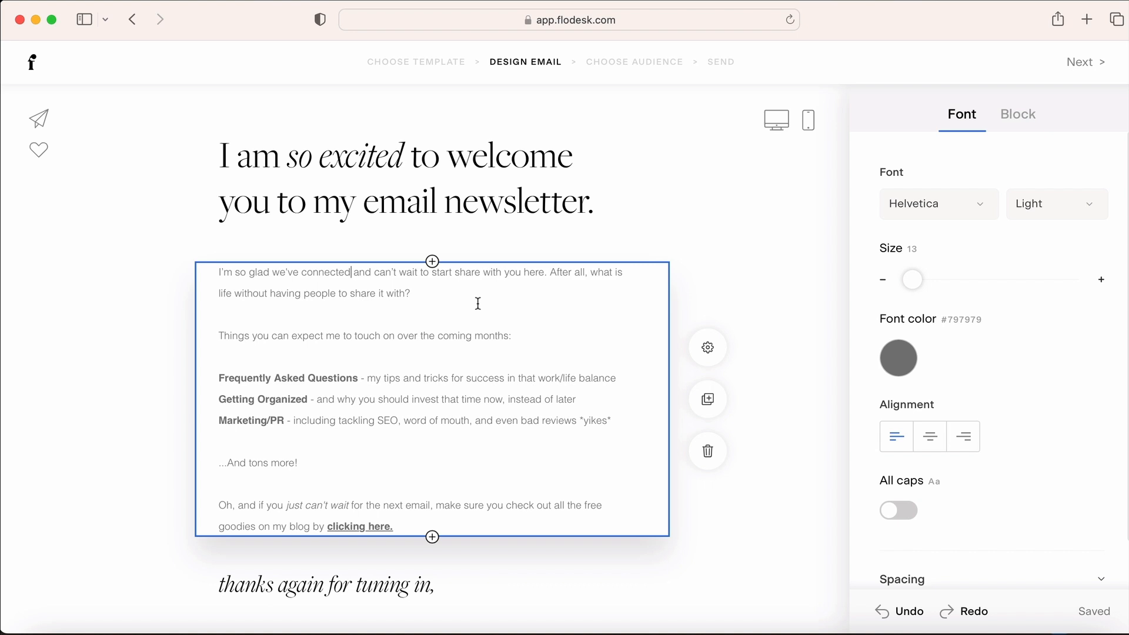
scroll(446, 282, down, 1)
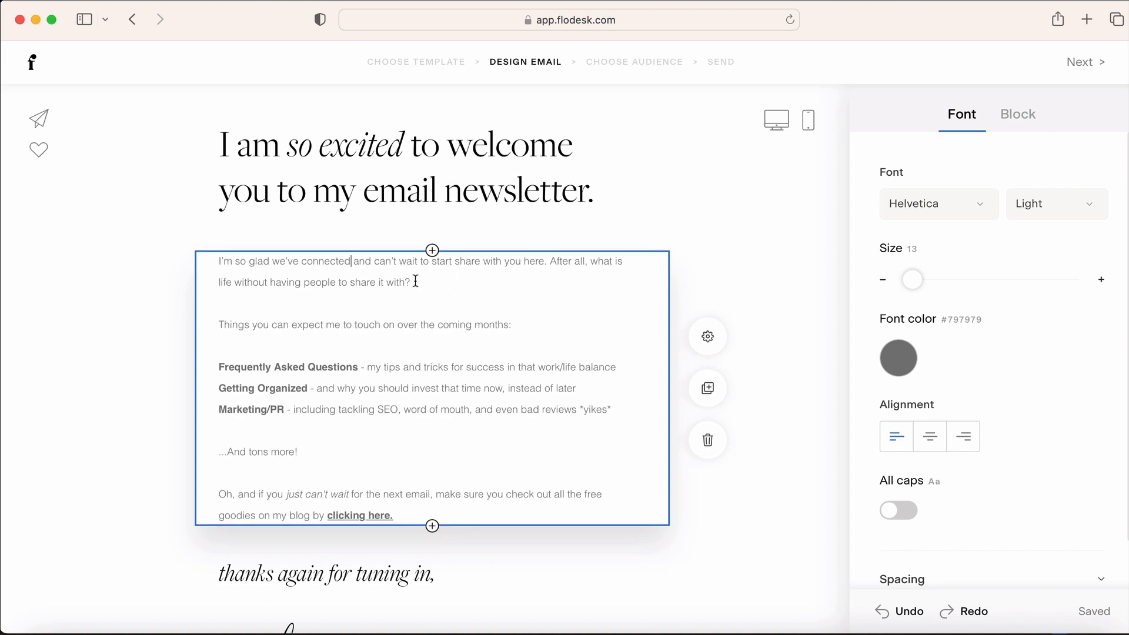
drag(415, 282, 552, 257)
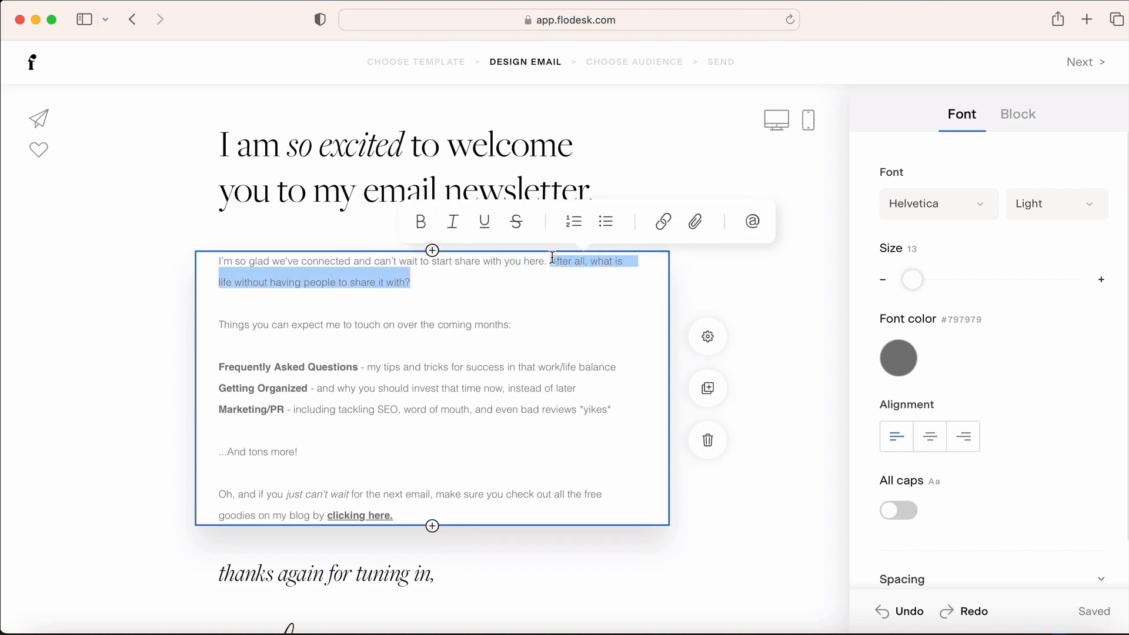
key(BackSpace)
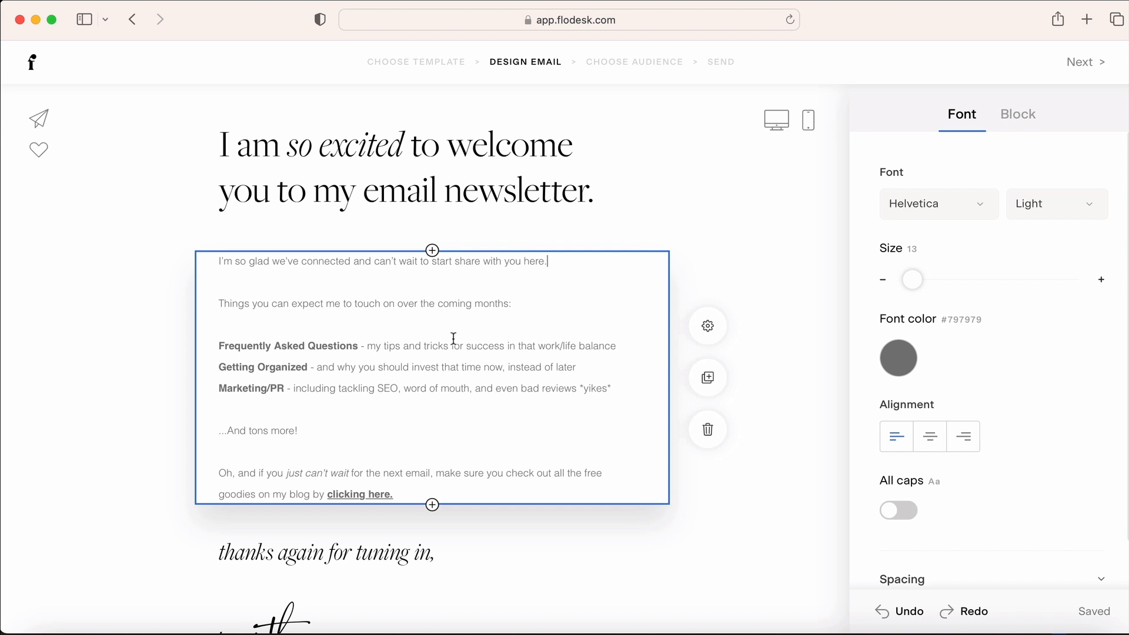
scroll(453, 338, down, 2)
scroll(432, 323, down, 4)
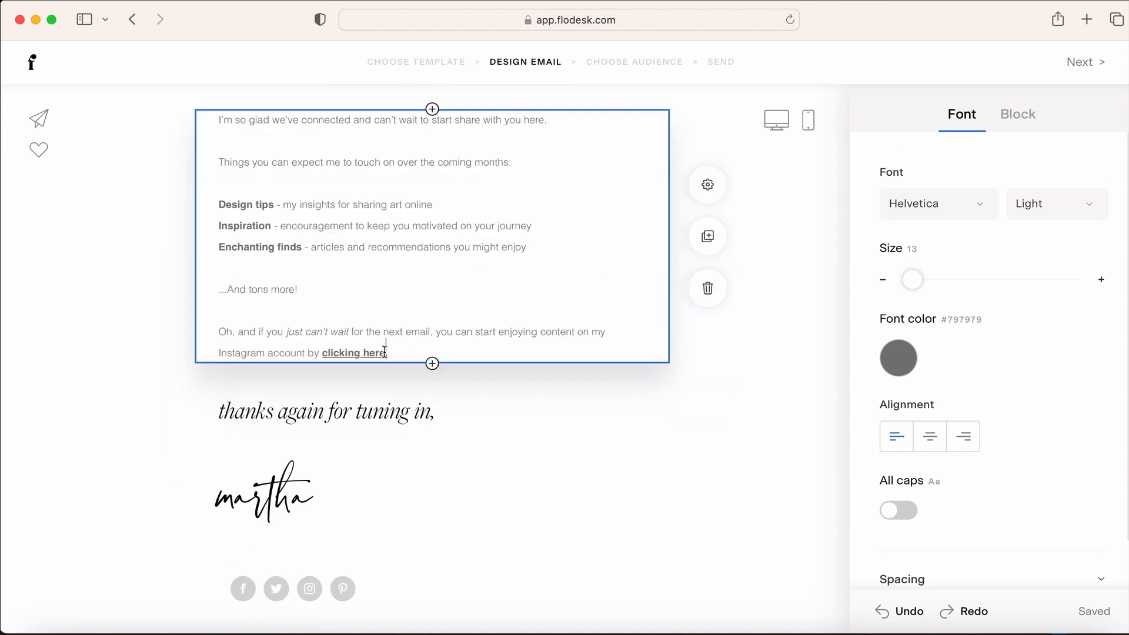
Link 'clicking here.' to the pasted Instagram address and colour it blue #465FEB
drag(387, 353, 323, 353)
click(397, 314)
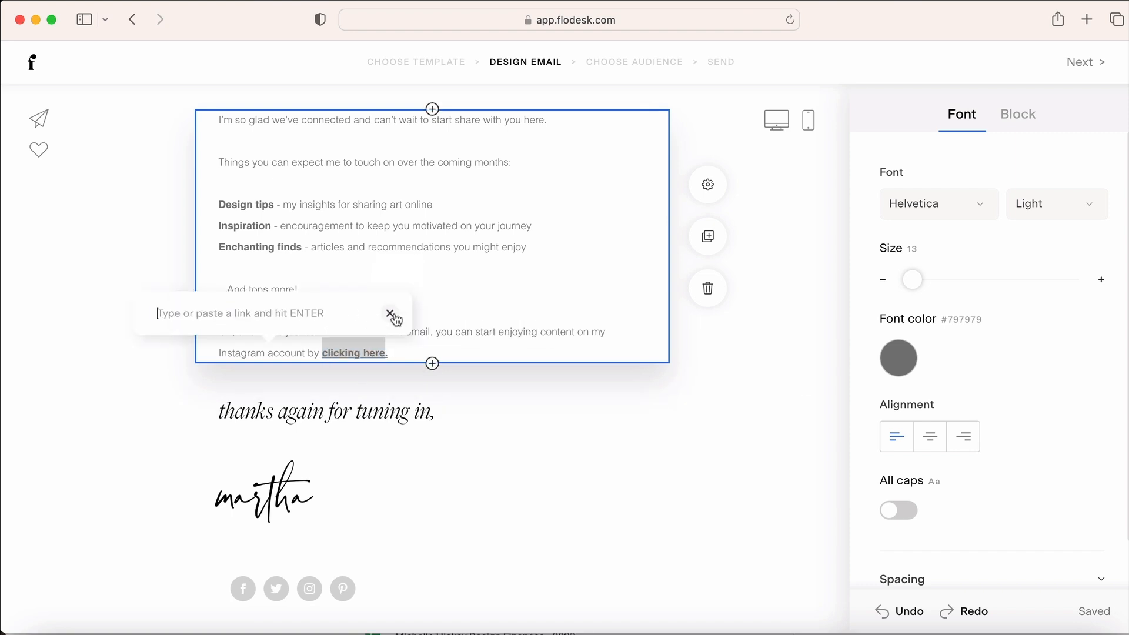
text(https://instagram.com/michellehickeydesign)
key(Return)
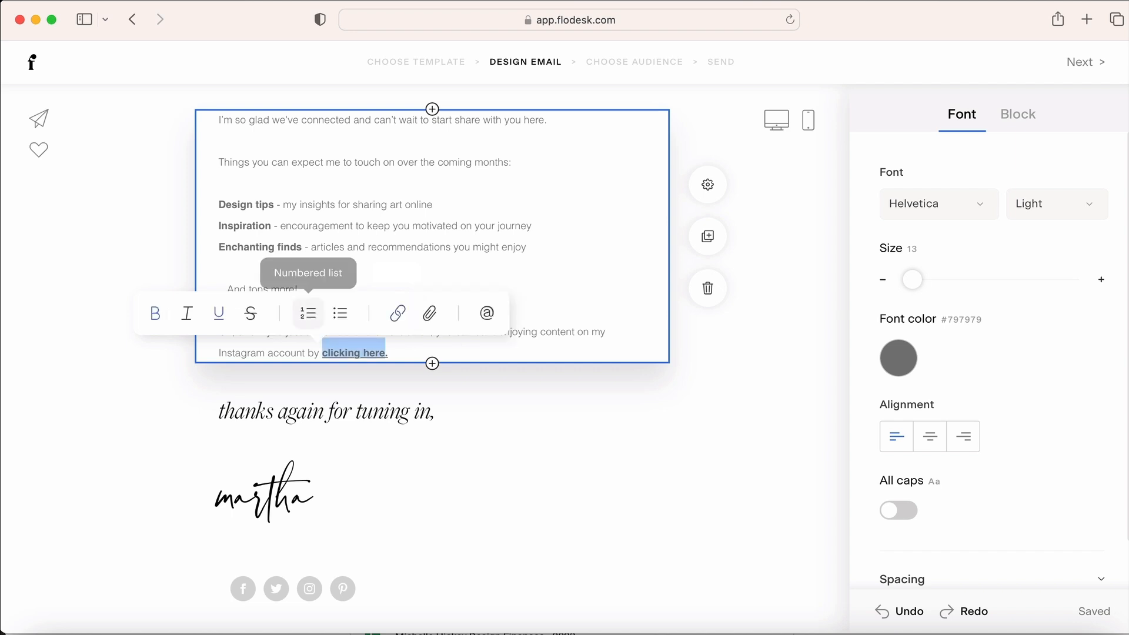
click(900, 365)
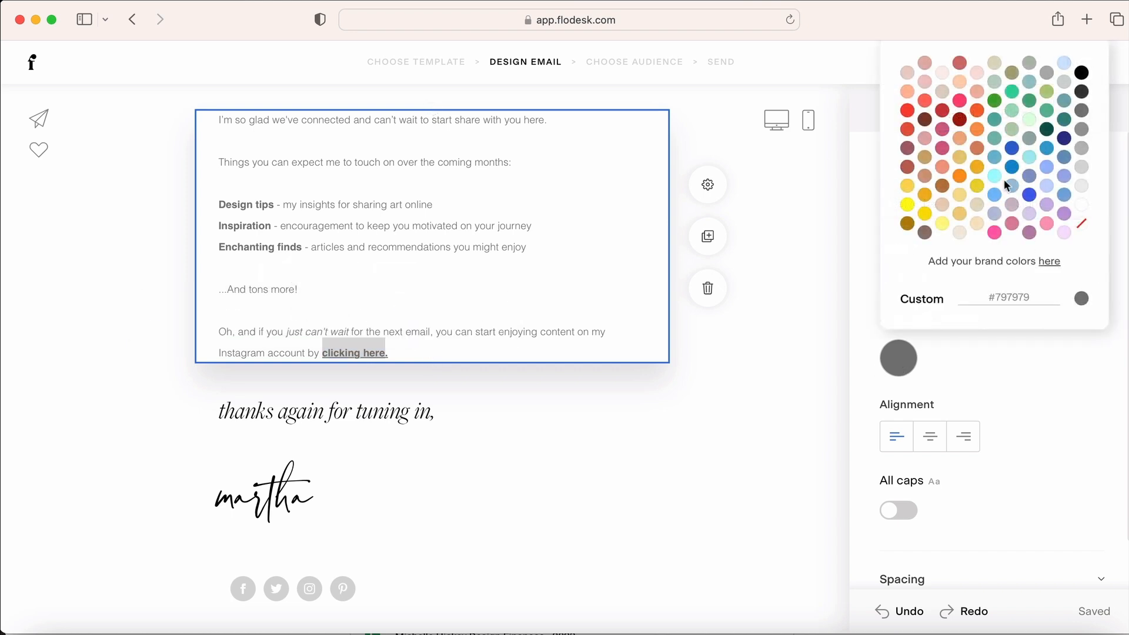
click(1029, 195)
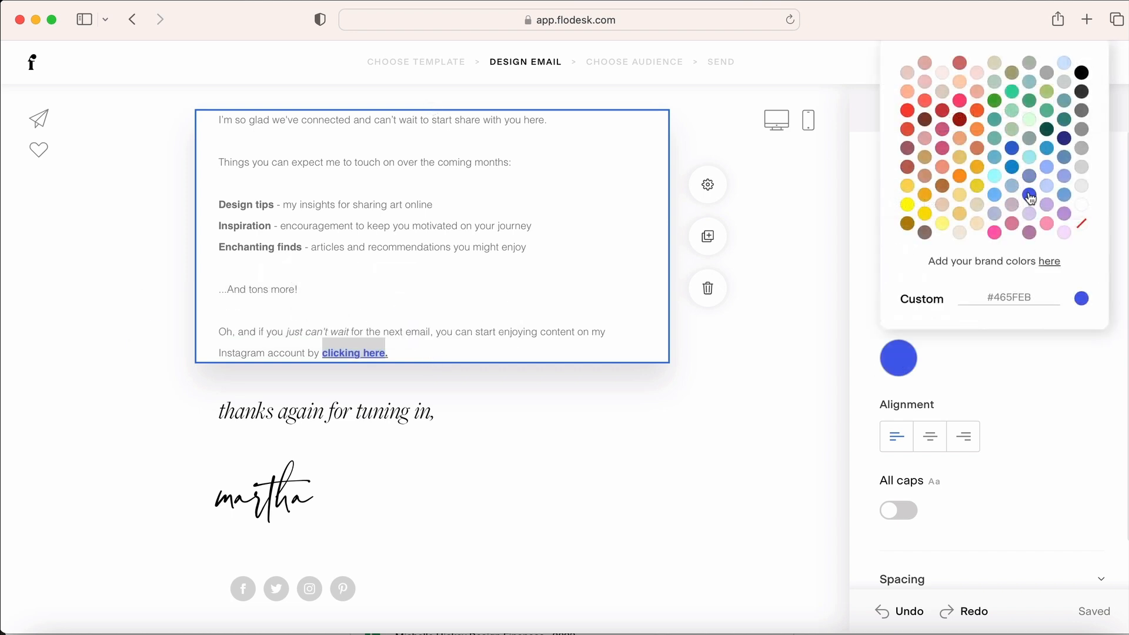
click(1002, 402)
scroll(479, 448, down, 1)
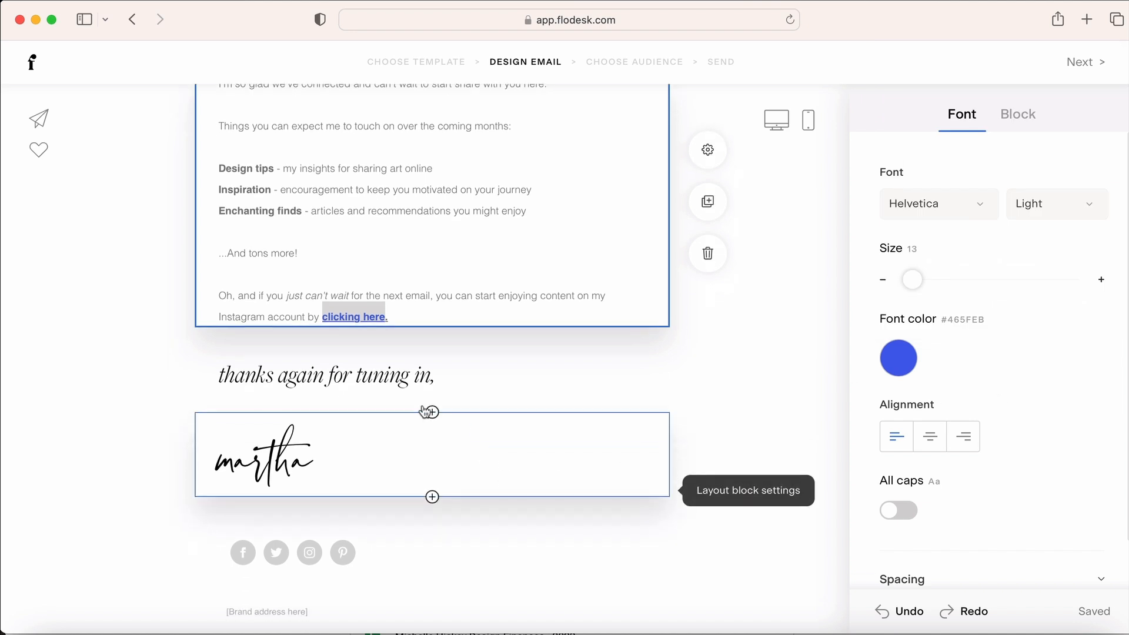
Replace the 'thanks again for tuning in' line with 'Get out there and make something beautiful,'
click(389, 379)
triple_click(385, 382)
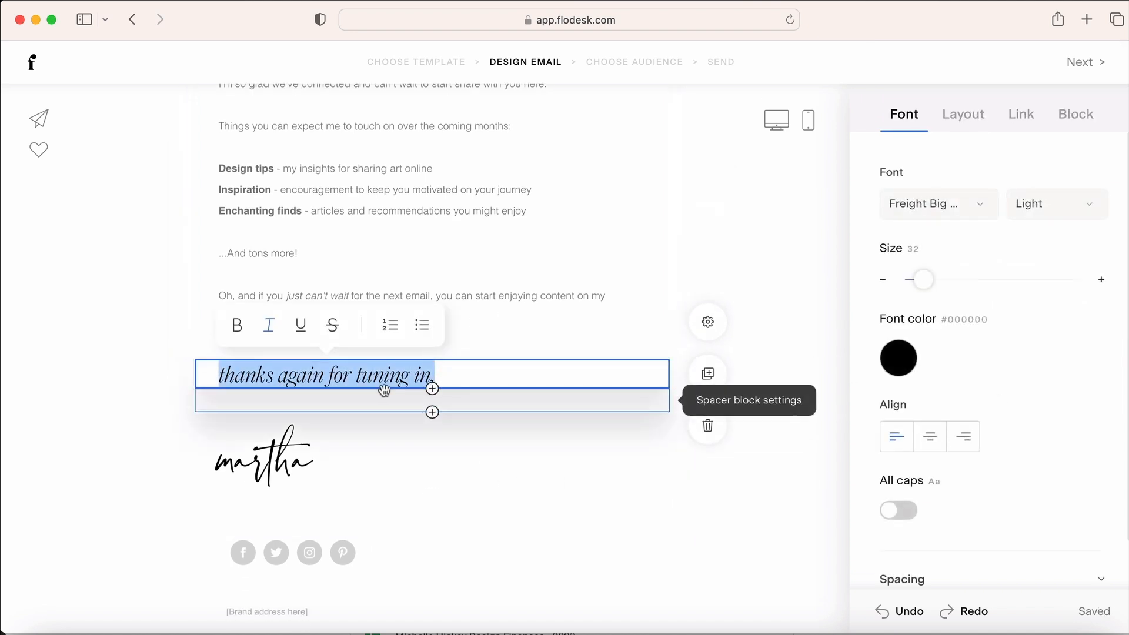
text(Get o)
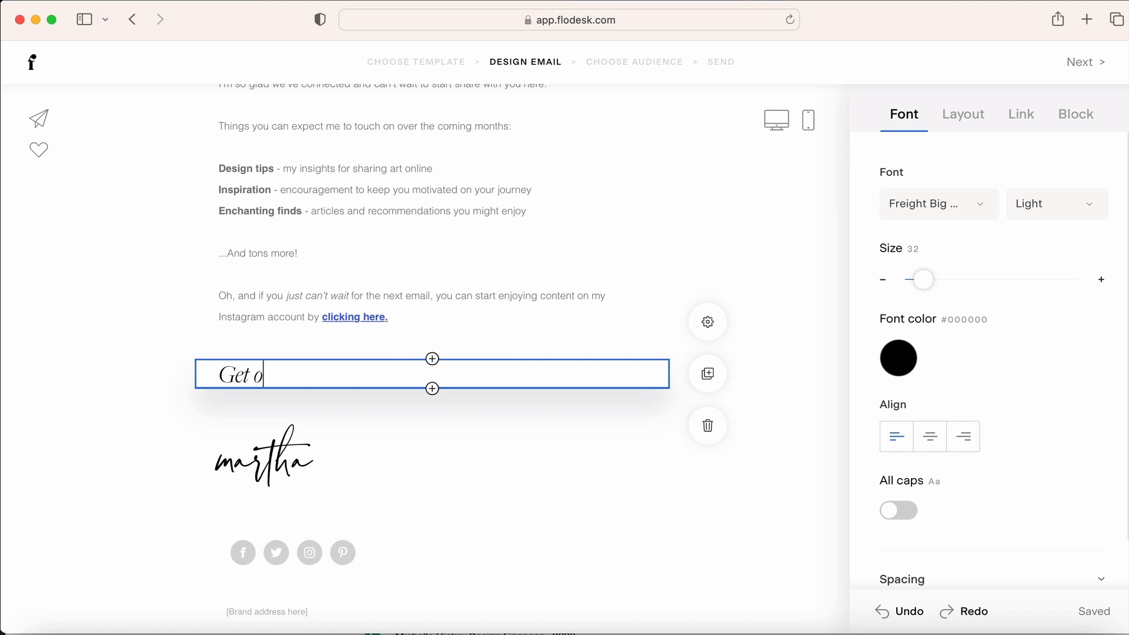
text(ut there and make something beautiful,)
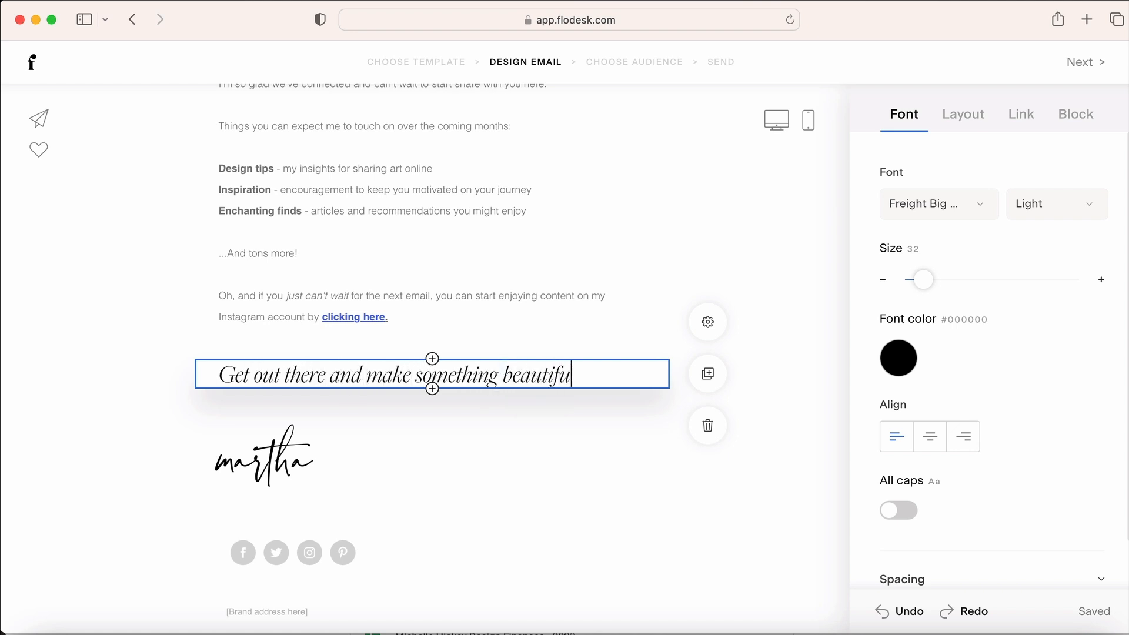
Replace the handwritten signature with the sender's first name in lowercase
click(267, 461)
double_click(267, 462)
text(michelle)
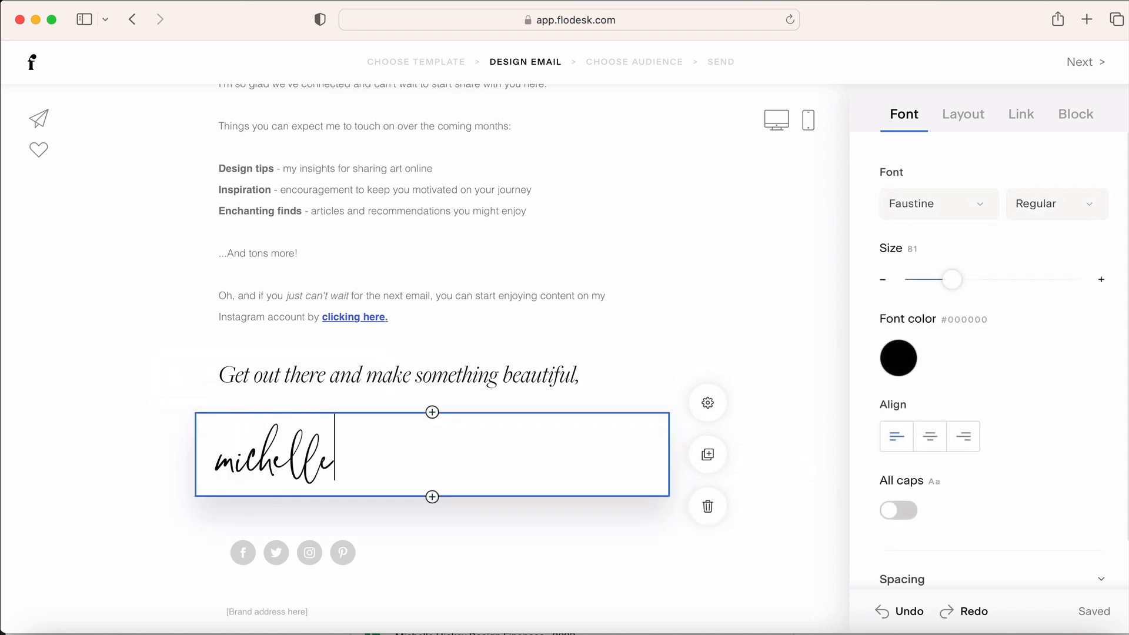
click(166, 463)
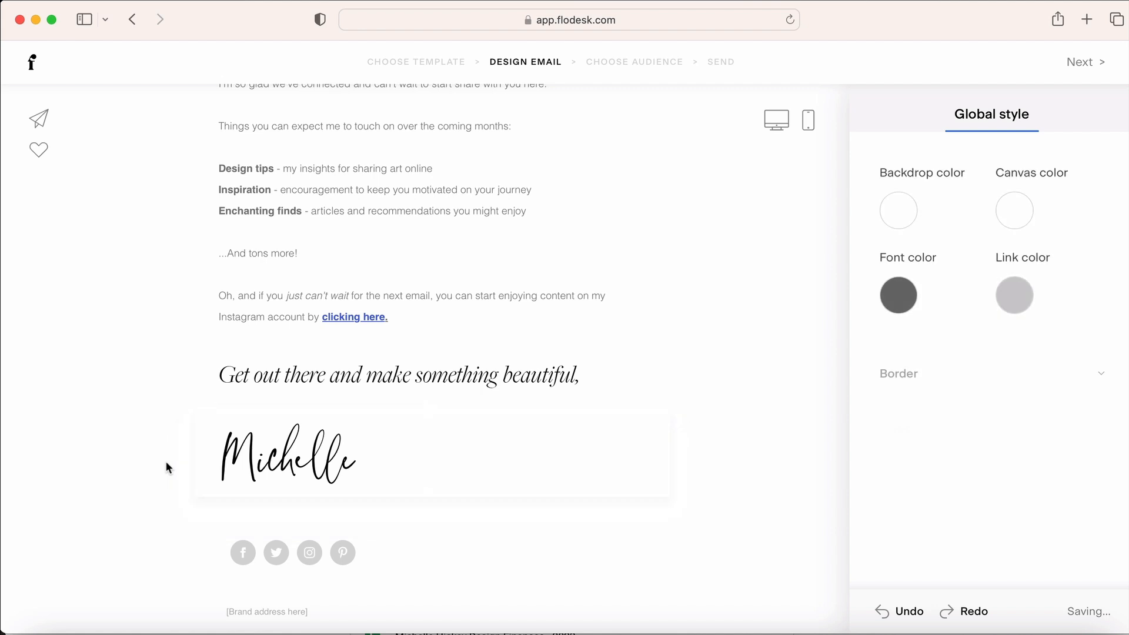
double_click(268, 456)
click(266, 456)
key(BackSpace)
text(m)
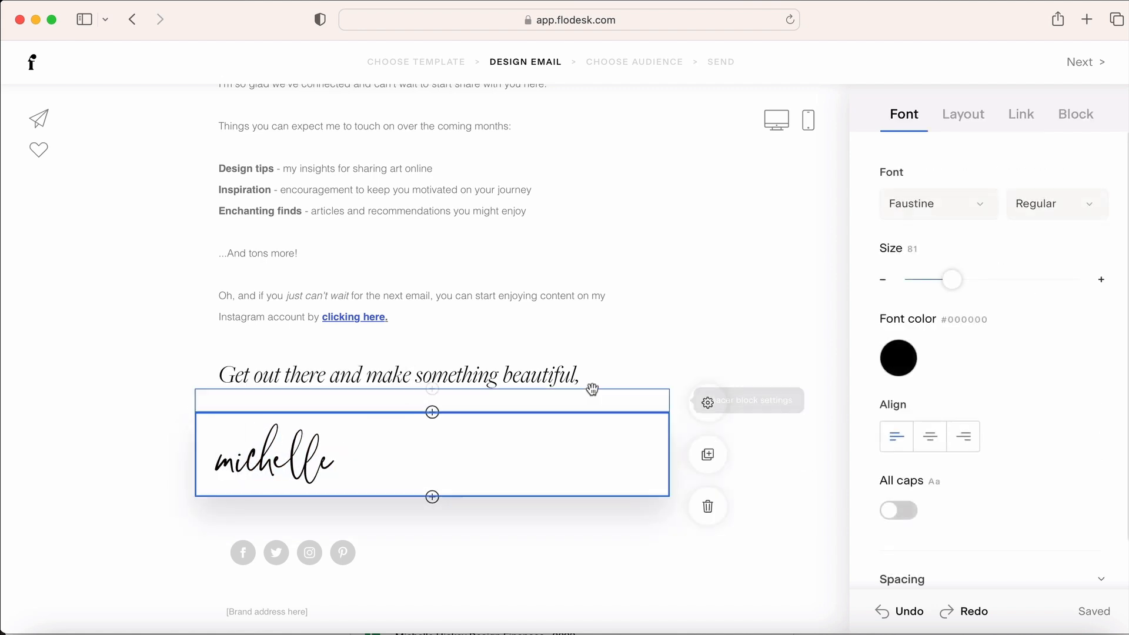
click(679, 345)
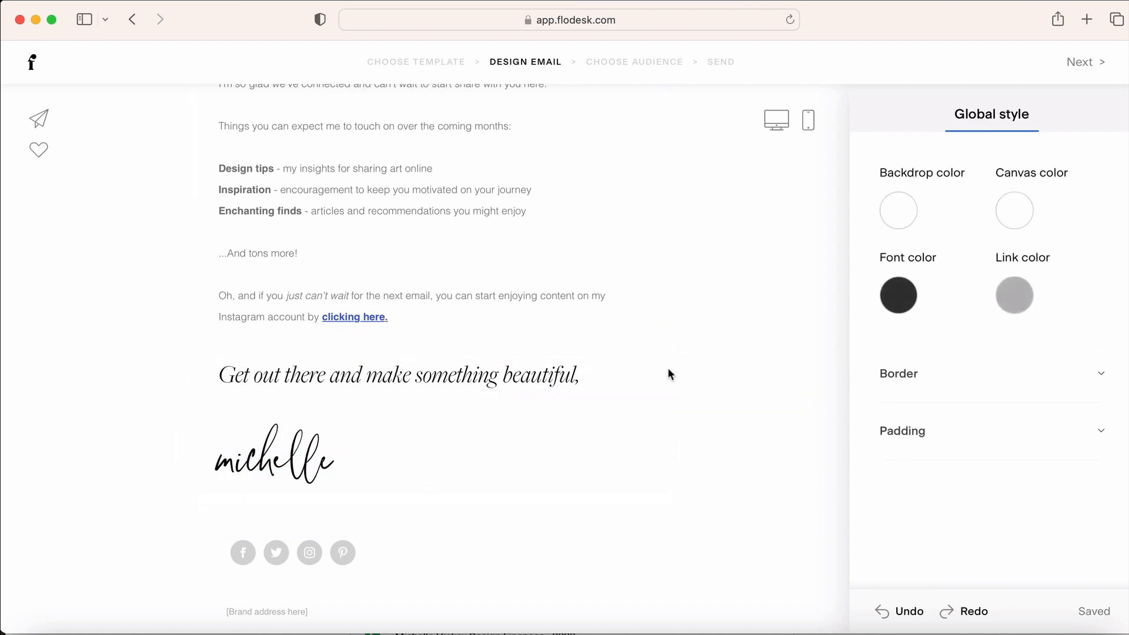
scroll(598, 549, up, 2)
click(487, 512)
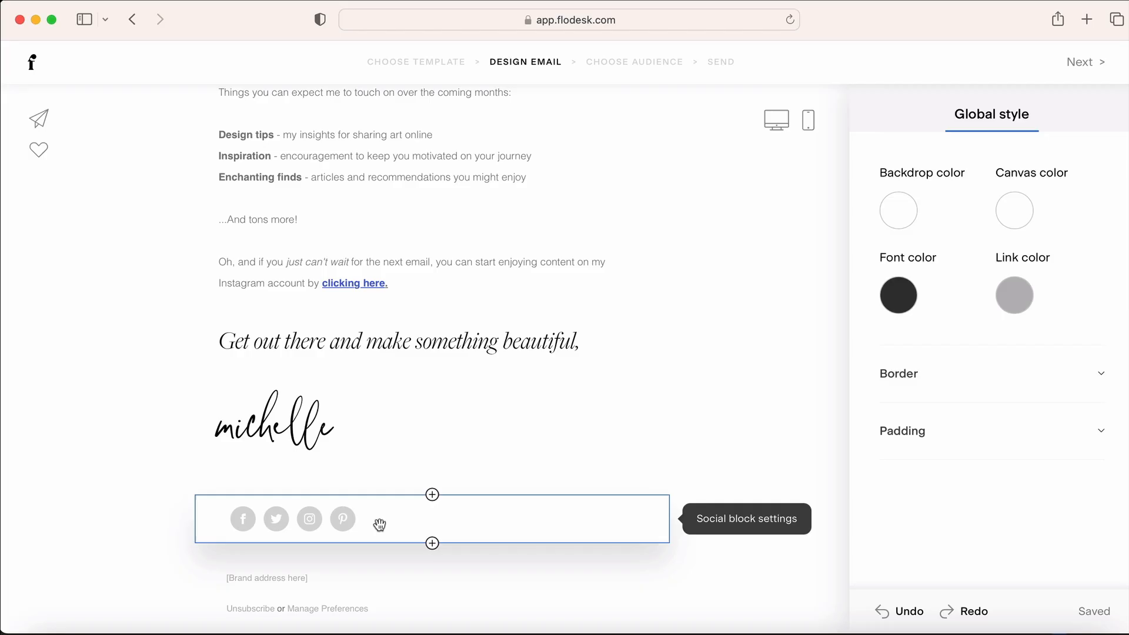
click(379, 524)
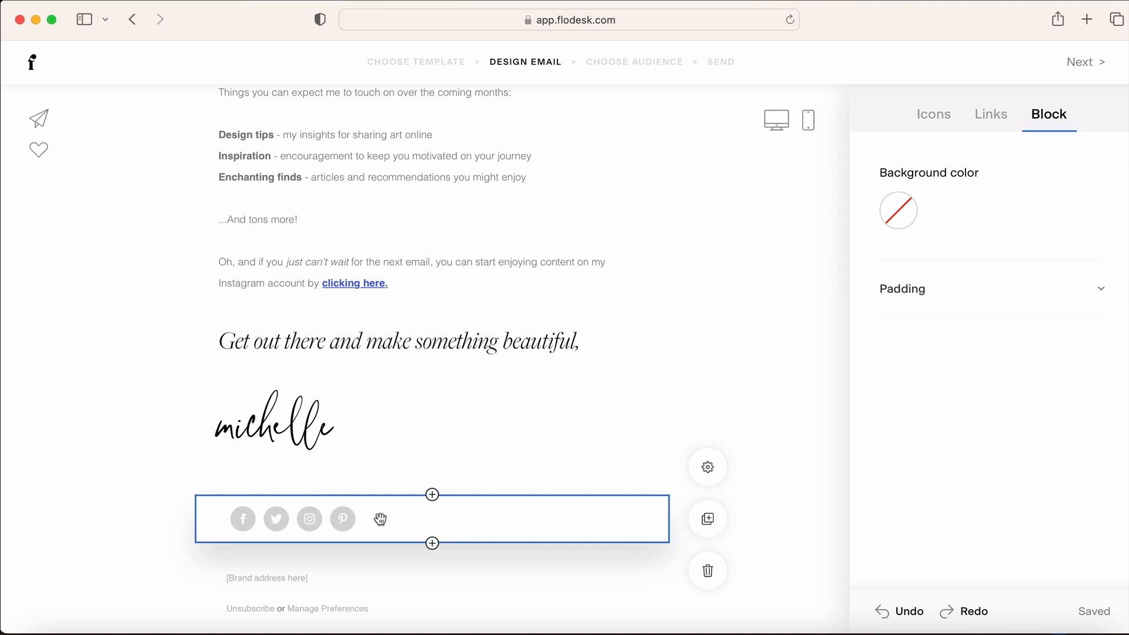
Give the Facebook, Twitter, Instagram and Pinterest icons the filled-circle style in black
click(933, 115)
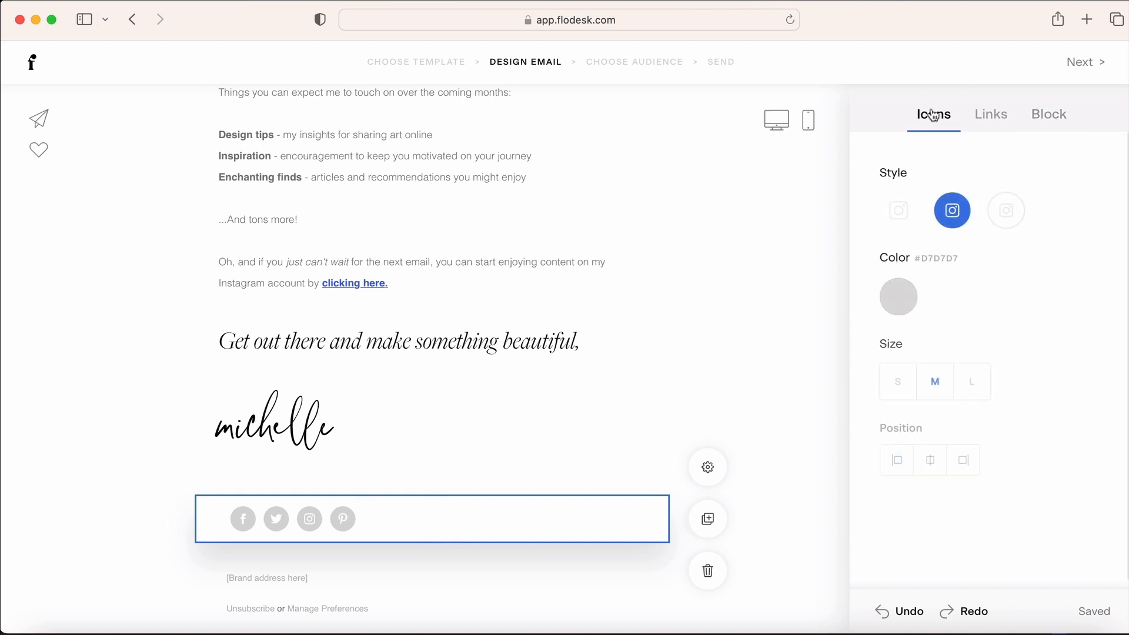
click(901, 214)
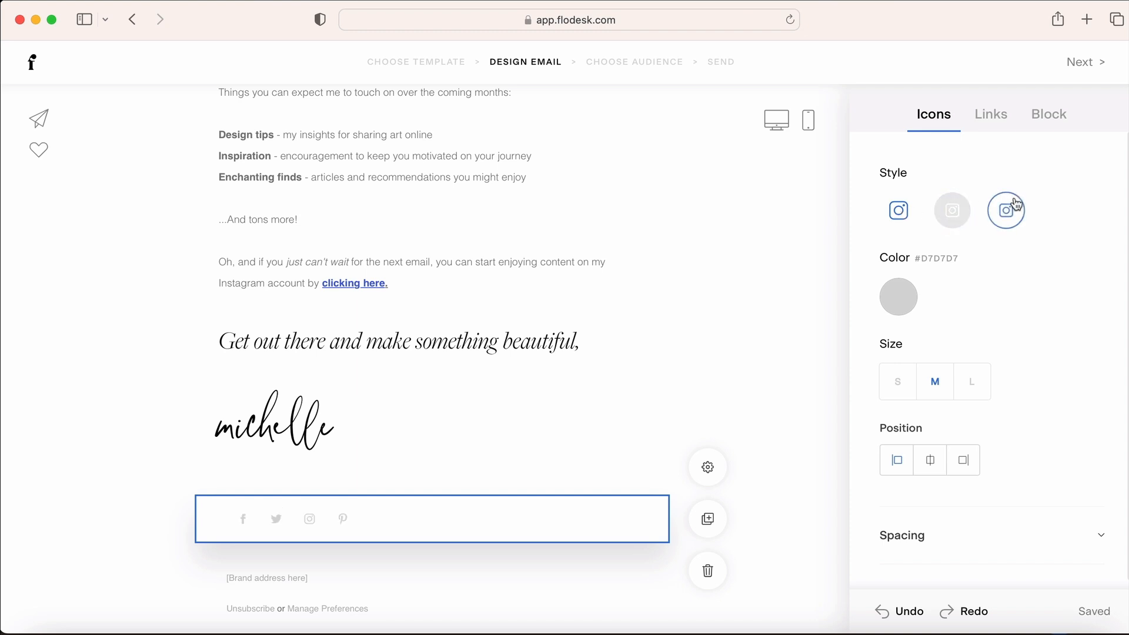
click(949, 223)
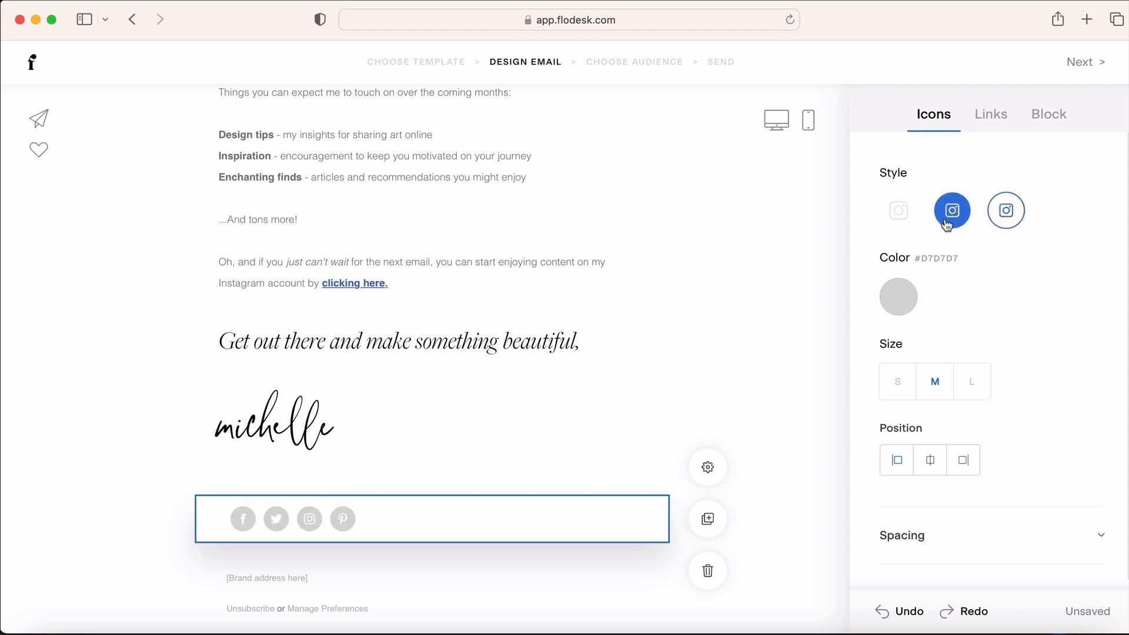
click(895, 316)
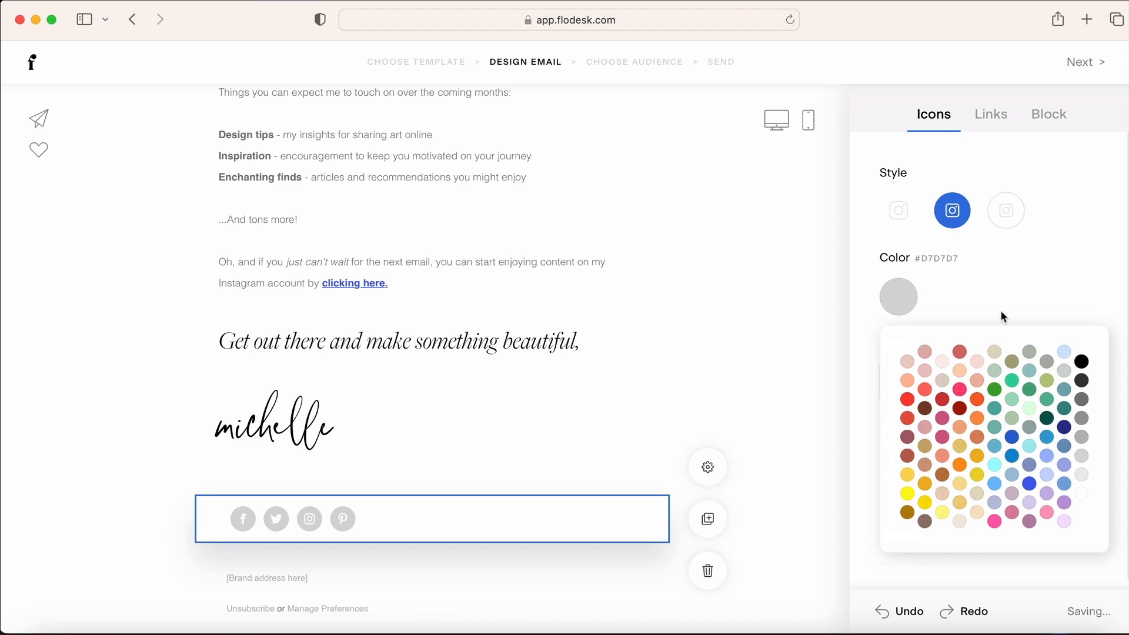
click(1080, 361)
click(992, 118)
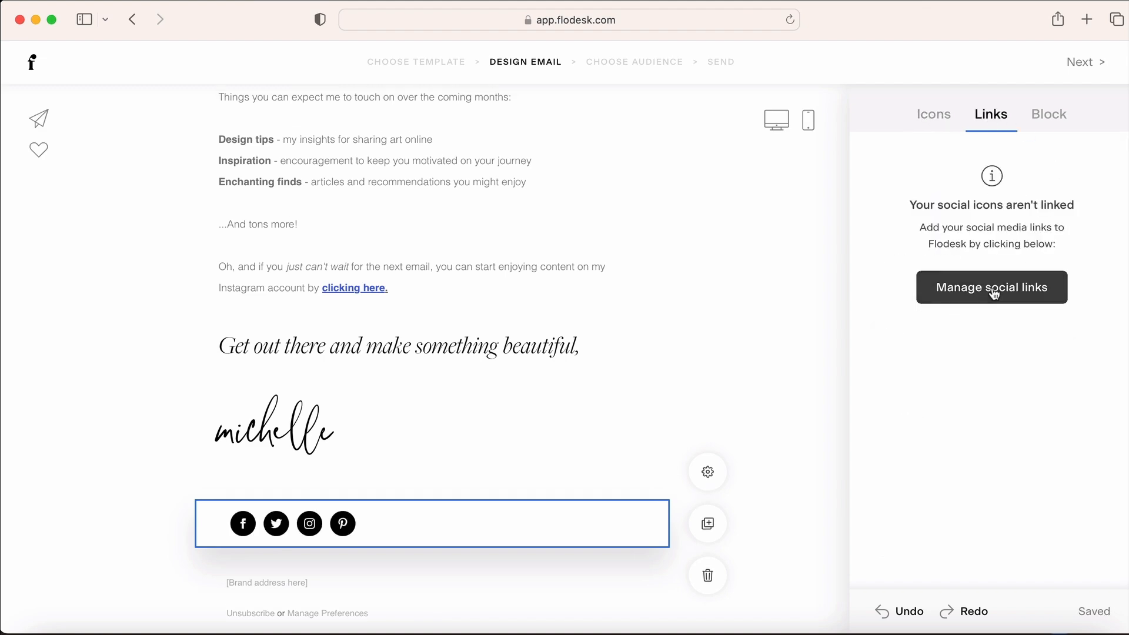
Link the Instagram, Facebook and Twitter profile addresses in the social accounts dialog
click(994, 292)
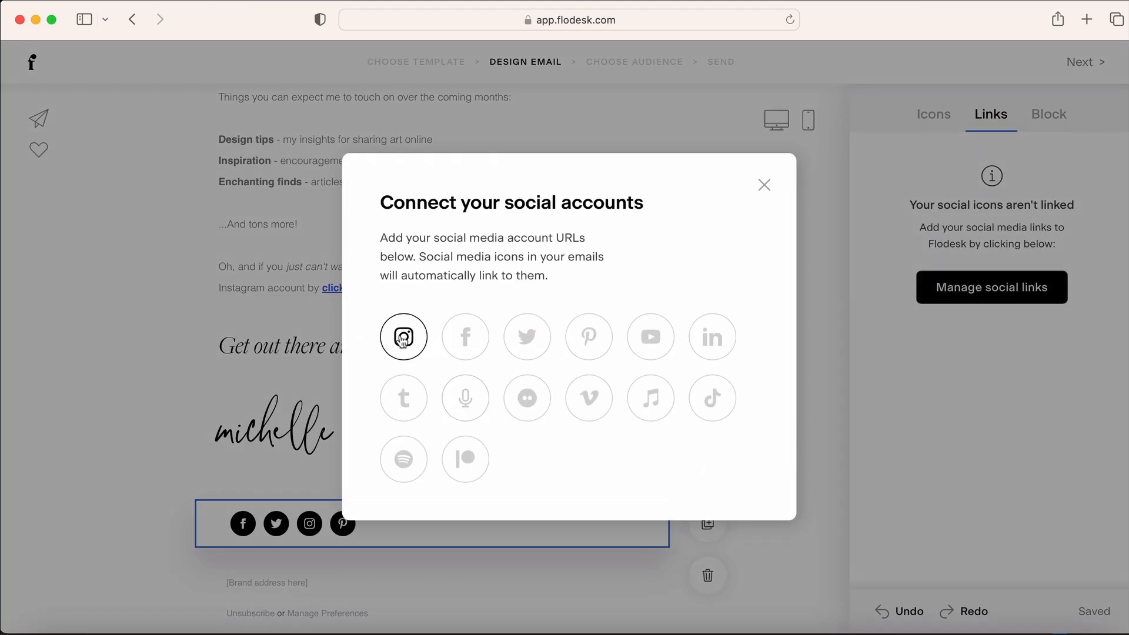
click(403, 337)
click(436, 328)
text(https://instagram.com/michellehickeydesign)
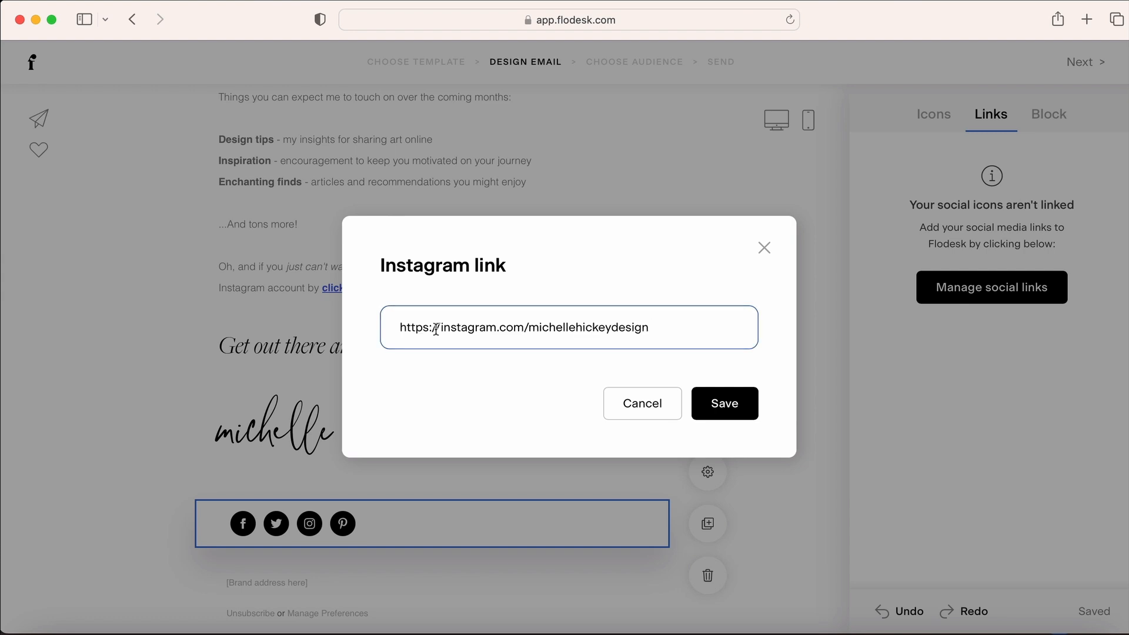
click(724, 403)
click(464, 346)
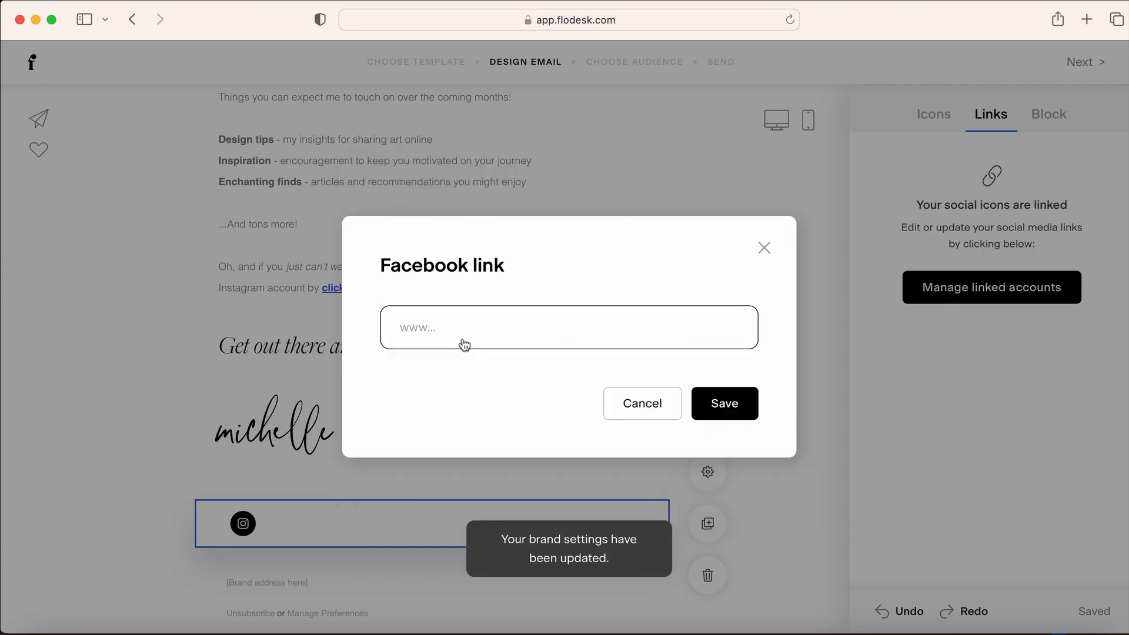
click(460, 345)
text(https://www.facebook.com/michellehickeydesign)
click(723, 403)
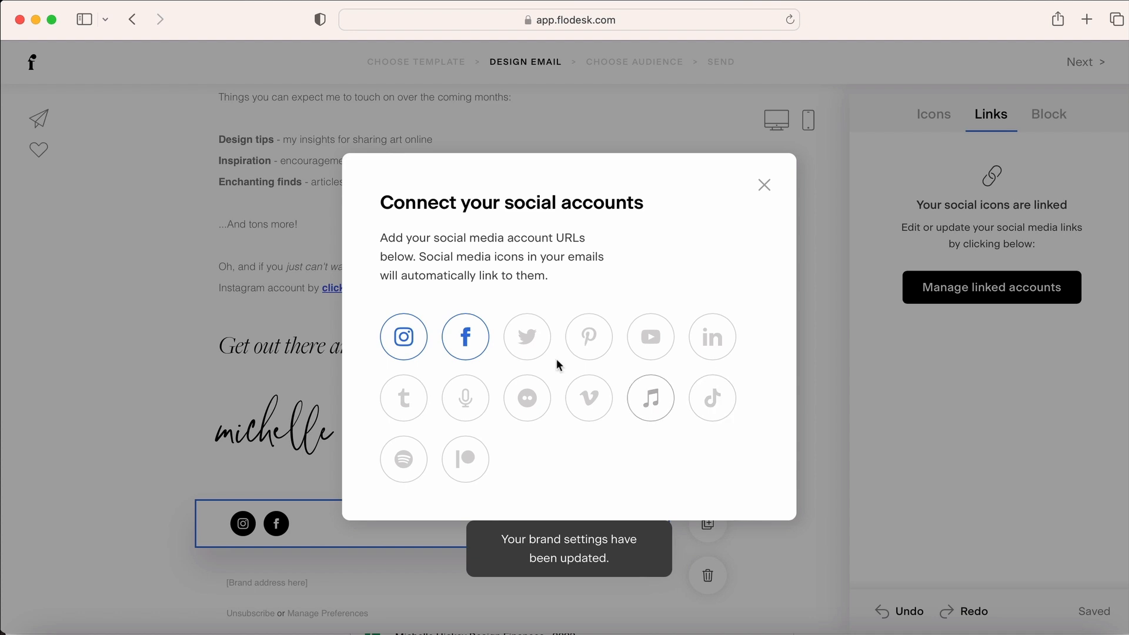
click(525, 347)
click(448, 341)
text(https://twitter.com/mhickeydesign)
click(757, 409)
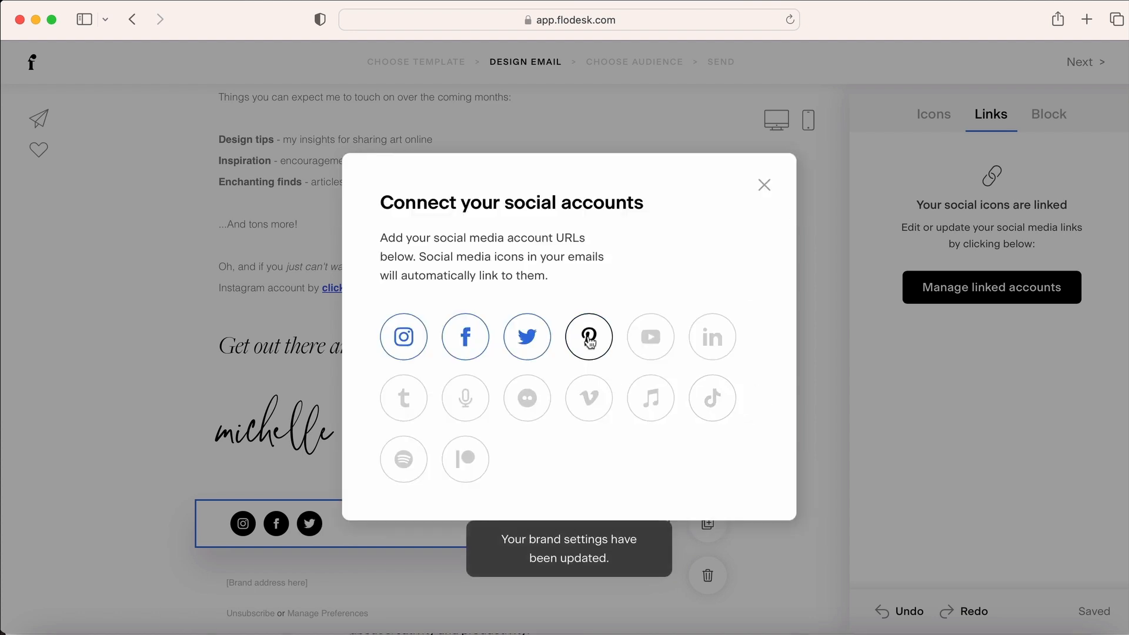
Link the Pinterest, YouTube and Apple Podcasts addresses, then close the accounts dialog
click(589, 343)
click(587, 312)
text(https://pinterest.com/michellehickeydesign)
click(725, 403)
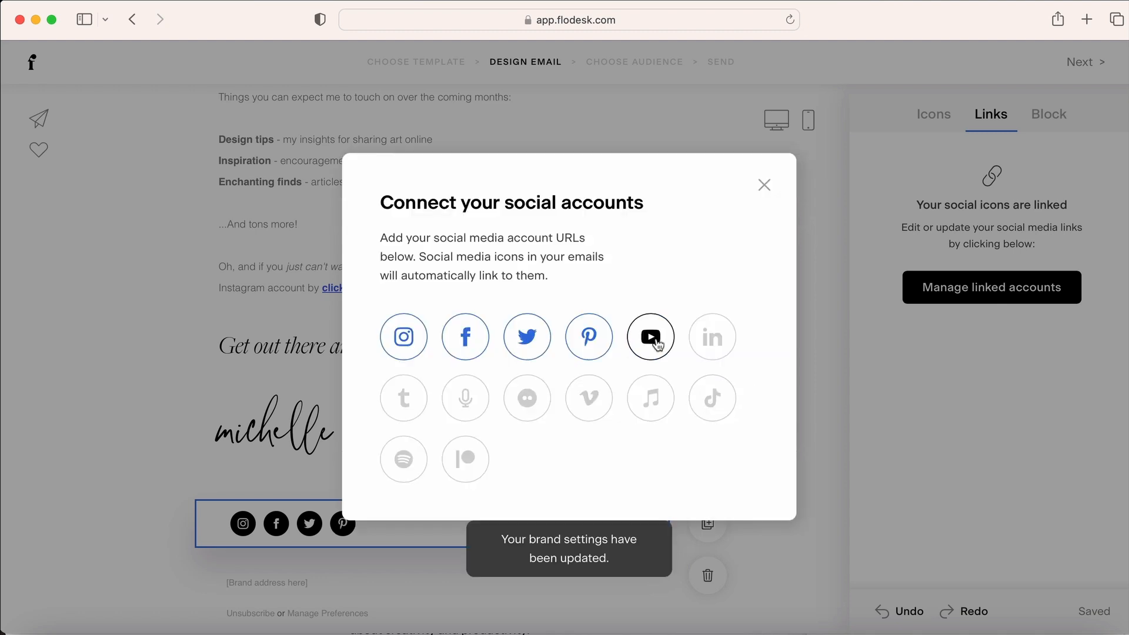
click(657, 344)
click(637, 323)
text(https://www.youtube.com/@michellehickeydesign)
click(725, 403)
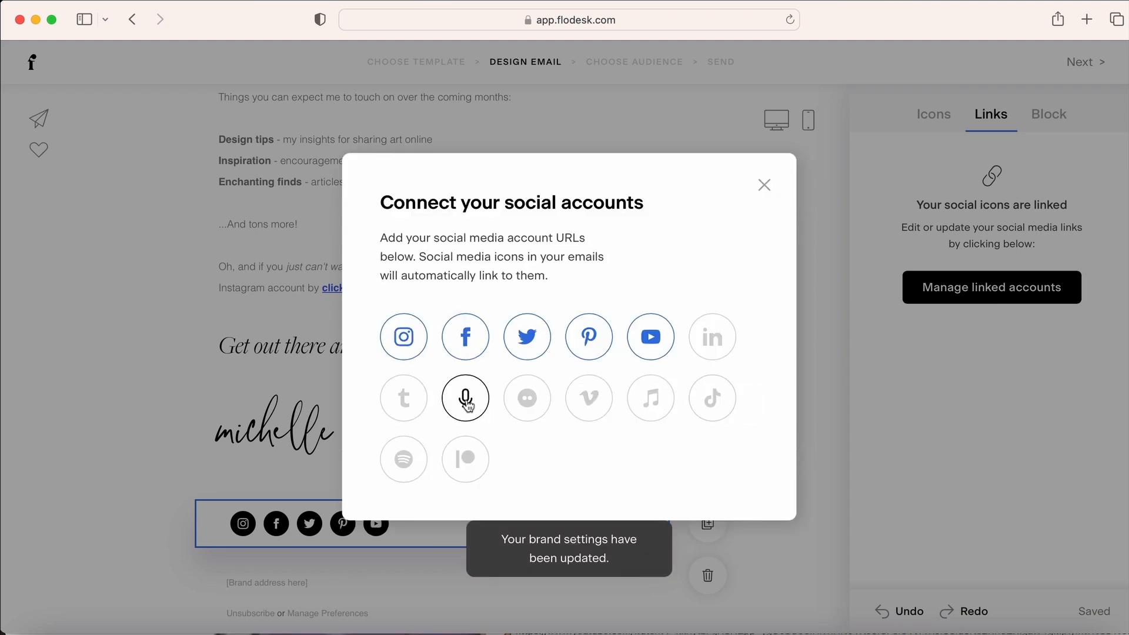
click(466, 398)
click(428, 350)
key(super+v)
click(726, 403)
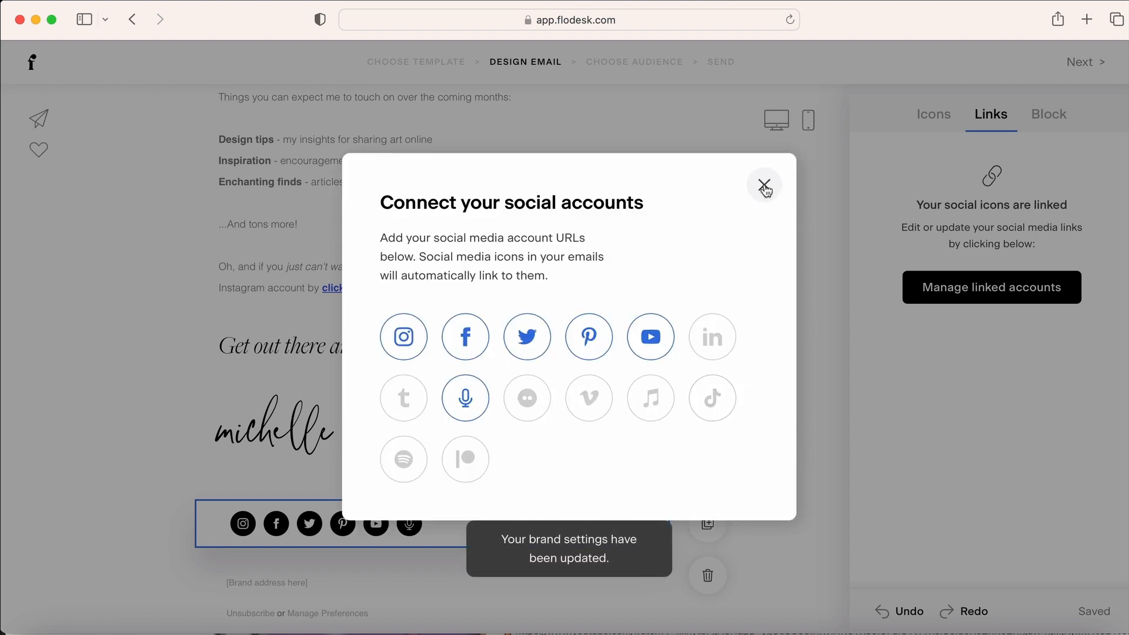
click(764, 187)
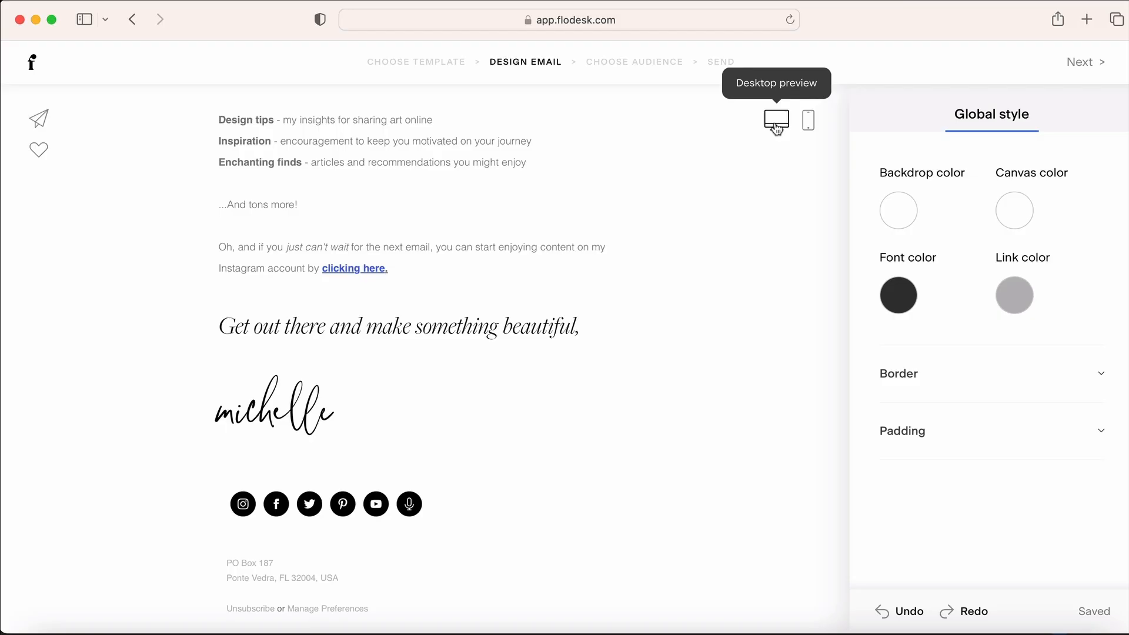
Review the whole email in the desktop preview, then in the phone preview
click(773, 115)
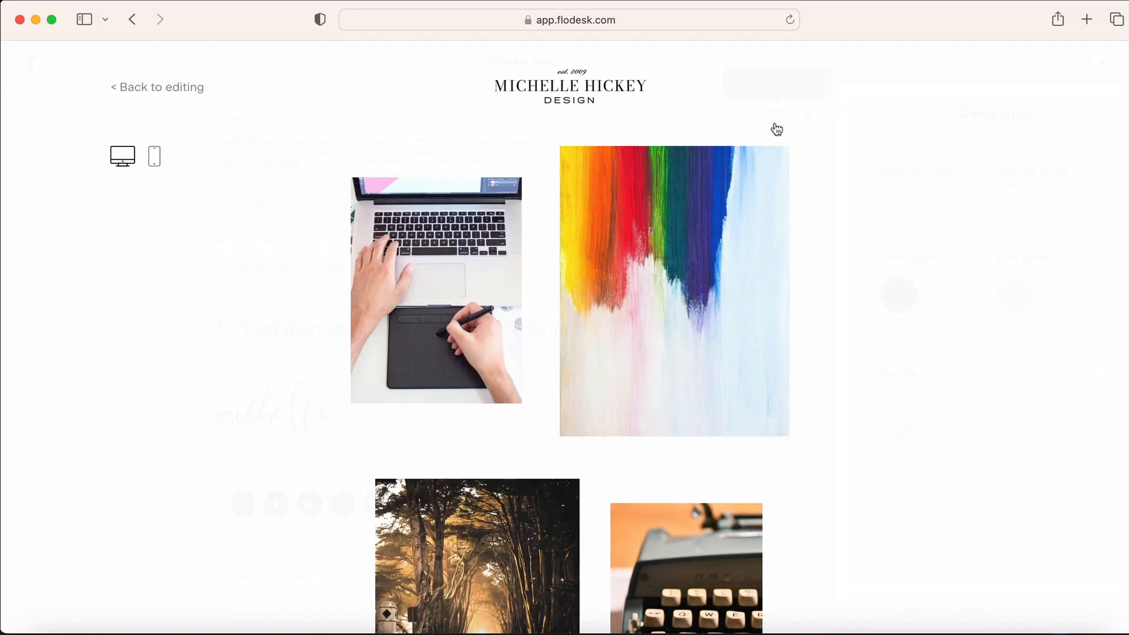
scroll(870, 238, down, 5)
scroll(870, 238, down, 10)
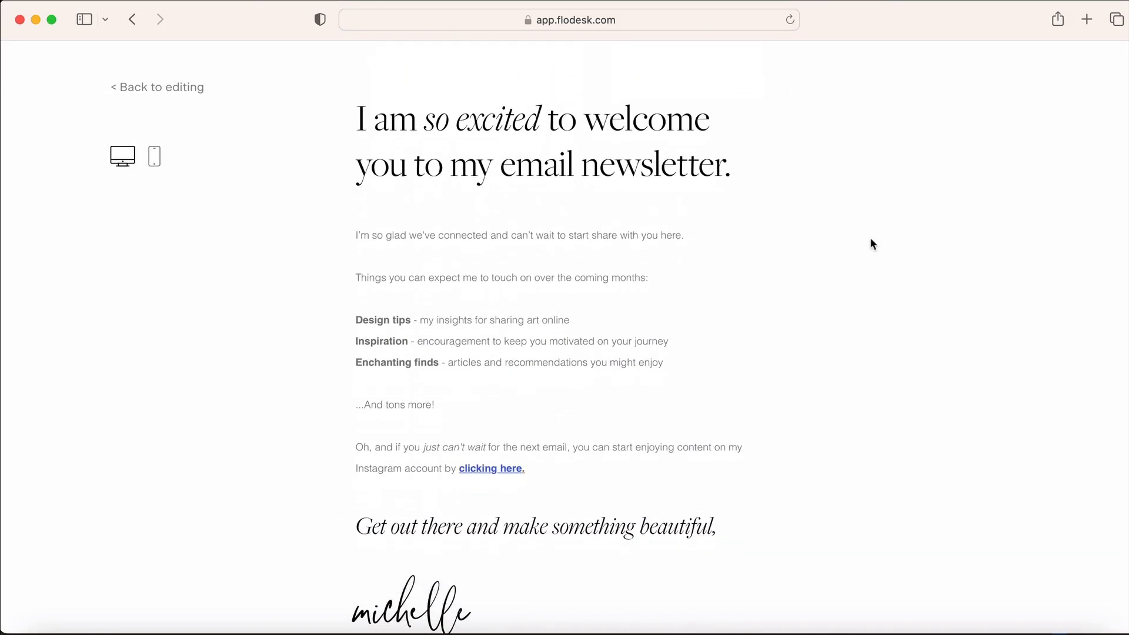
scroll(495, 293, up, 3)
scroll(498, 292, up, 10)
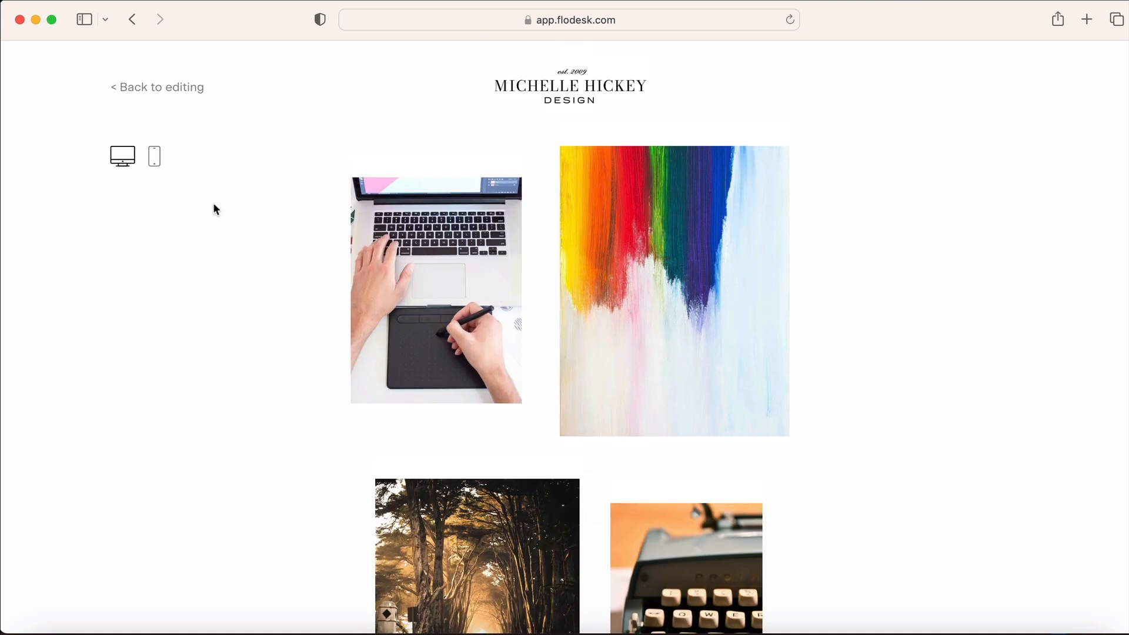
click(150, 159)
scroll(657, 247, down, 5)
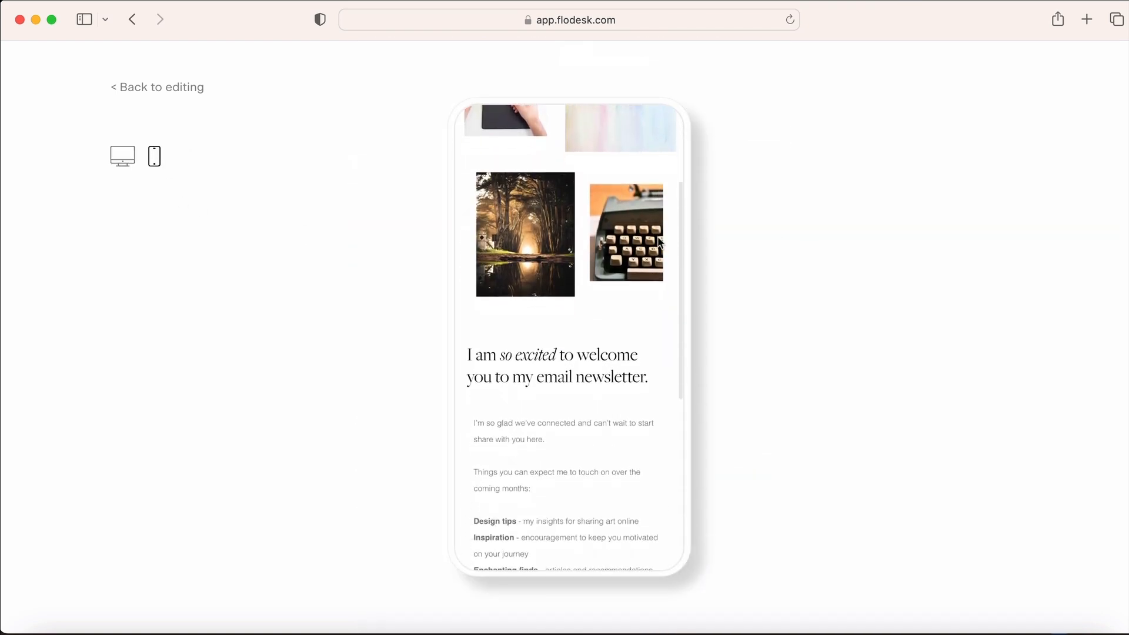
scroll(658, 250, down, 8)
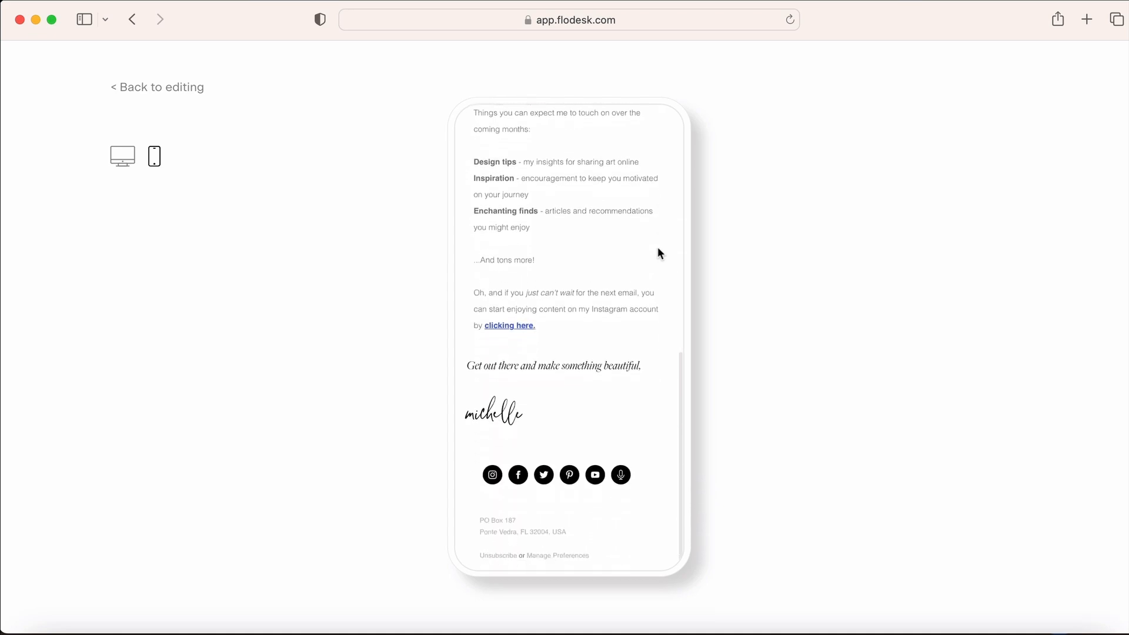
scroll(657, 252, up, 10)
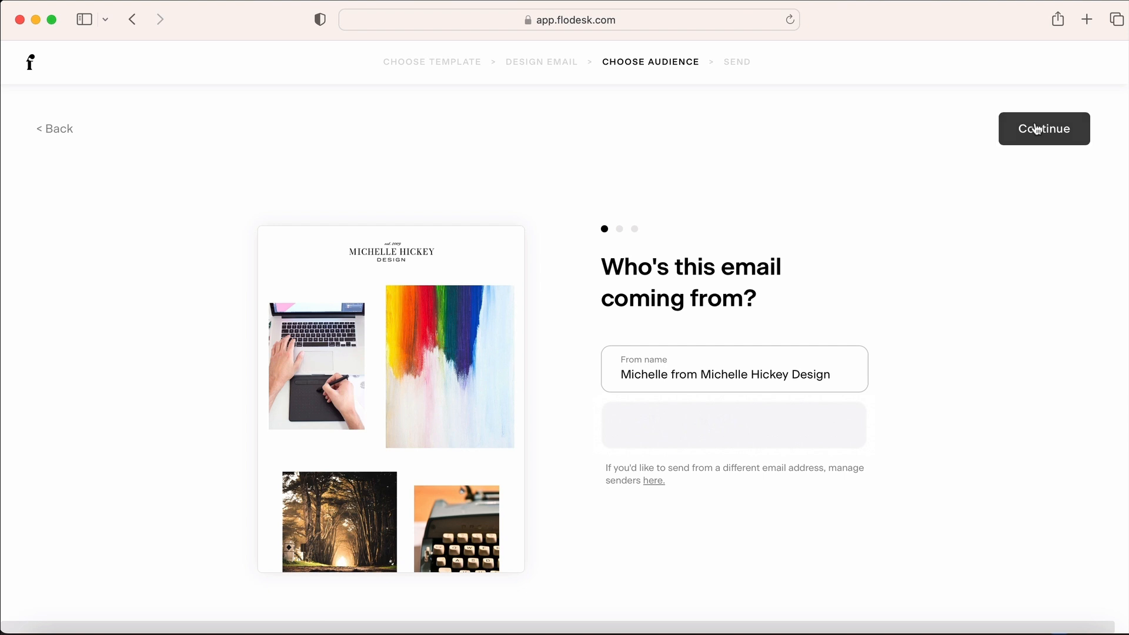
Set subject 'Thank you and welcome' and preview text 'Inspiration and beauty awaits inside!'
click(1035, 128)
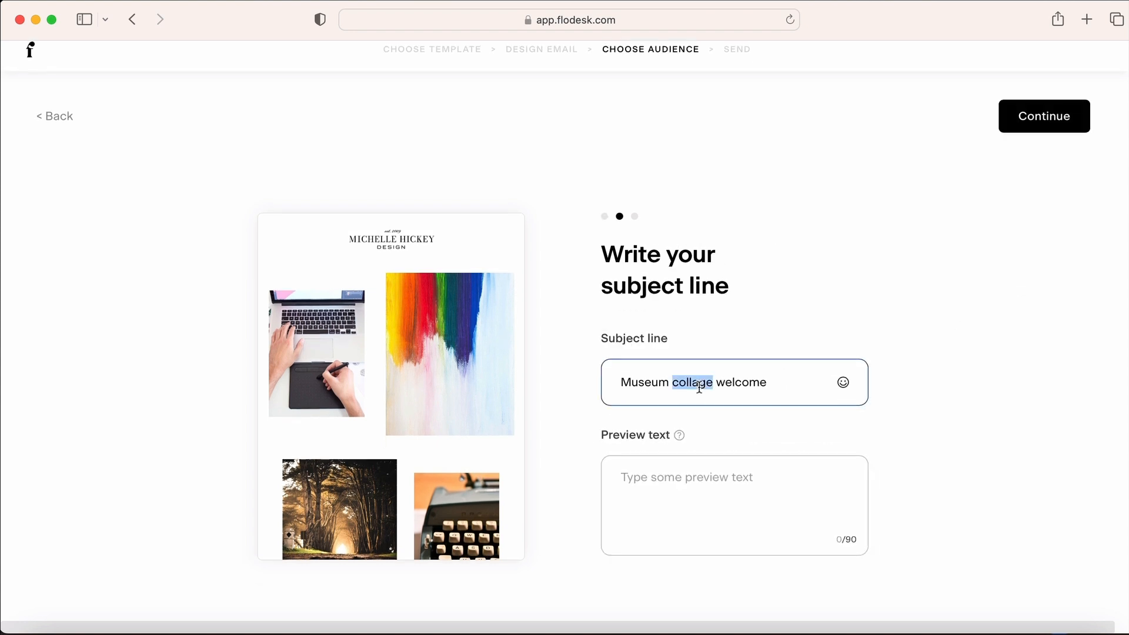
triple_click(699, 382)
text(W)
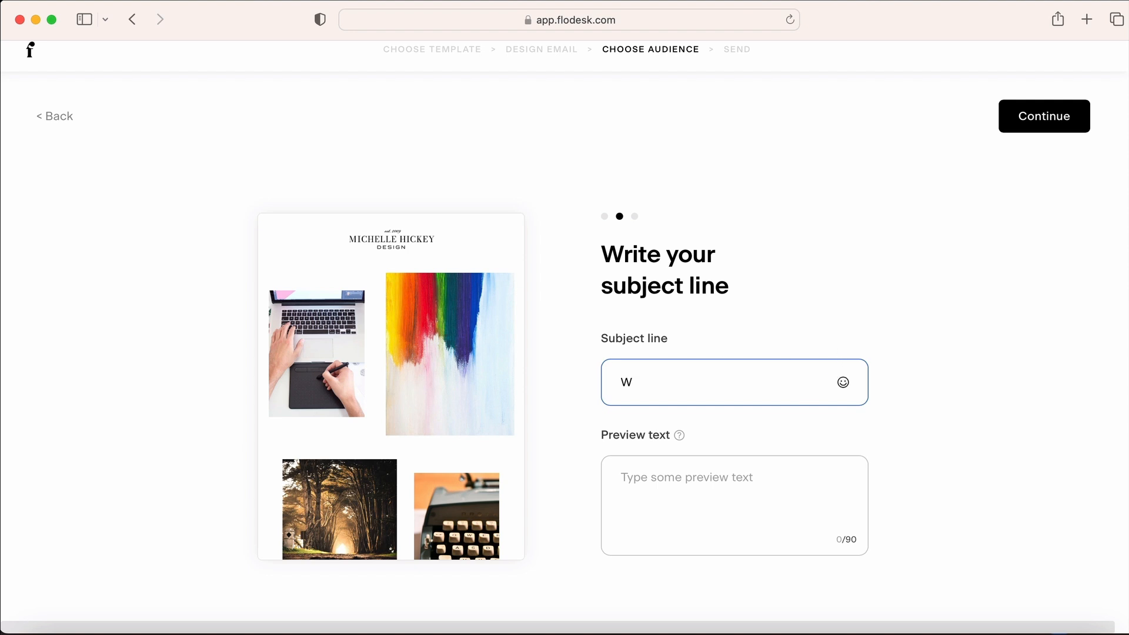
key(BackSpace)
text(Thank you and welcome)
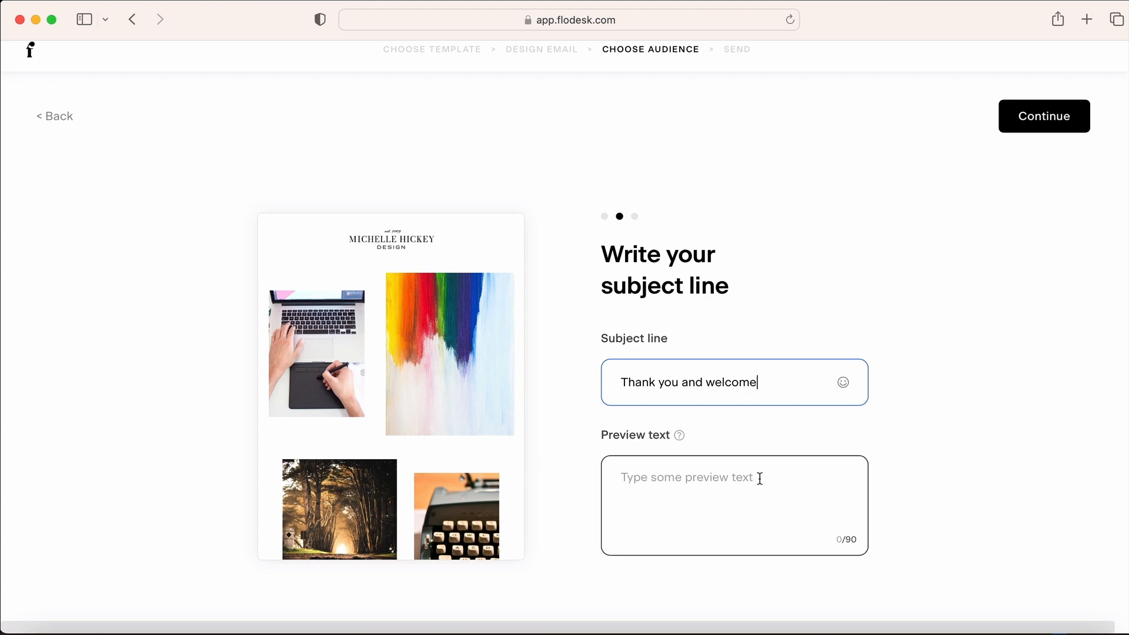
click(732, 483)
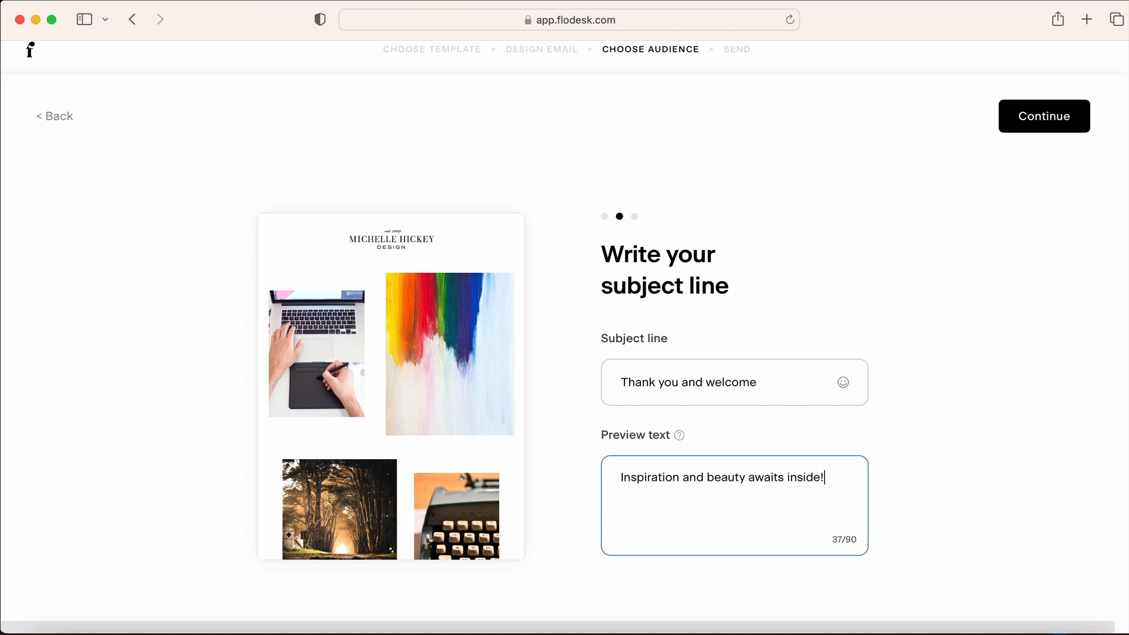
click(1030, 118)
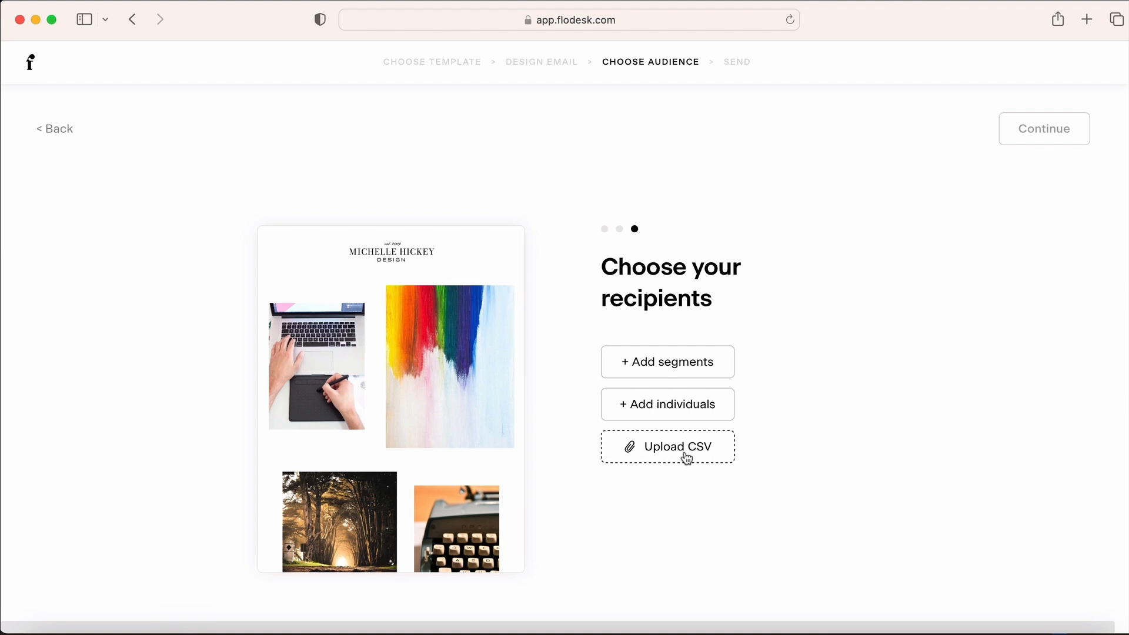
Download the sample subscriber CSV file from the import screen
click(686, 458)
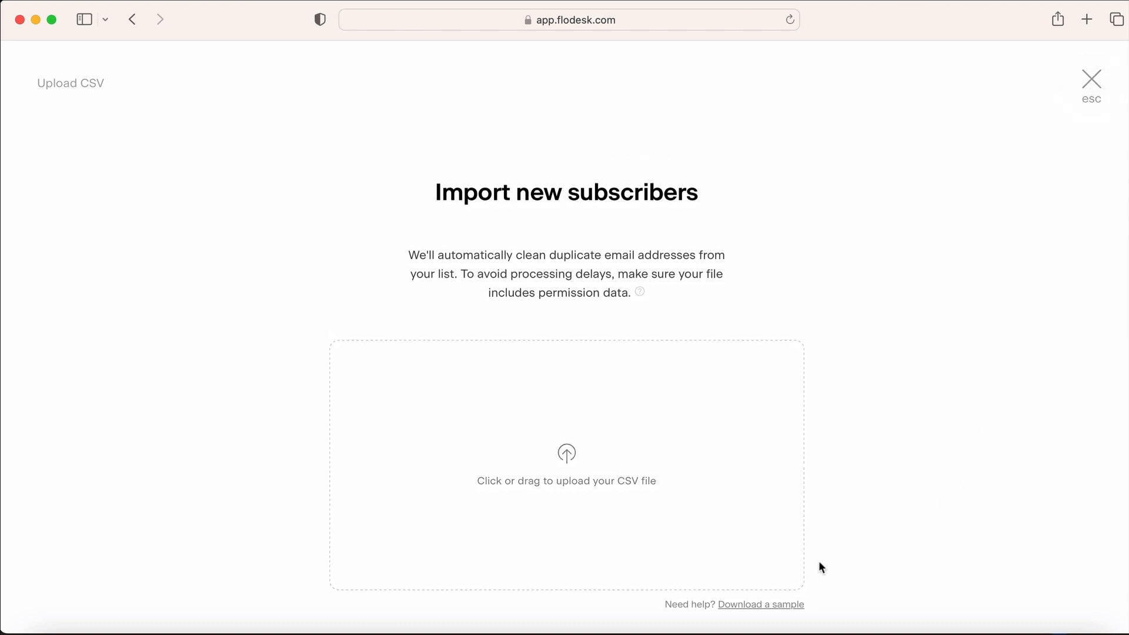
click(760, 605)
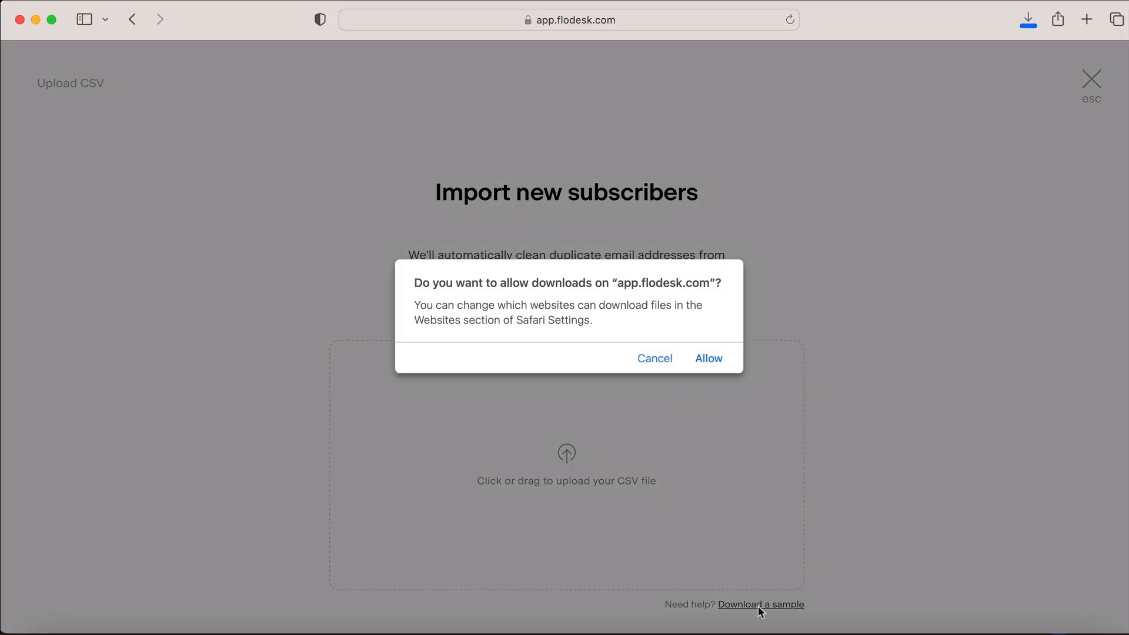
click(708, 361)
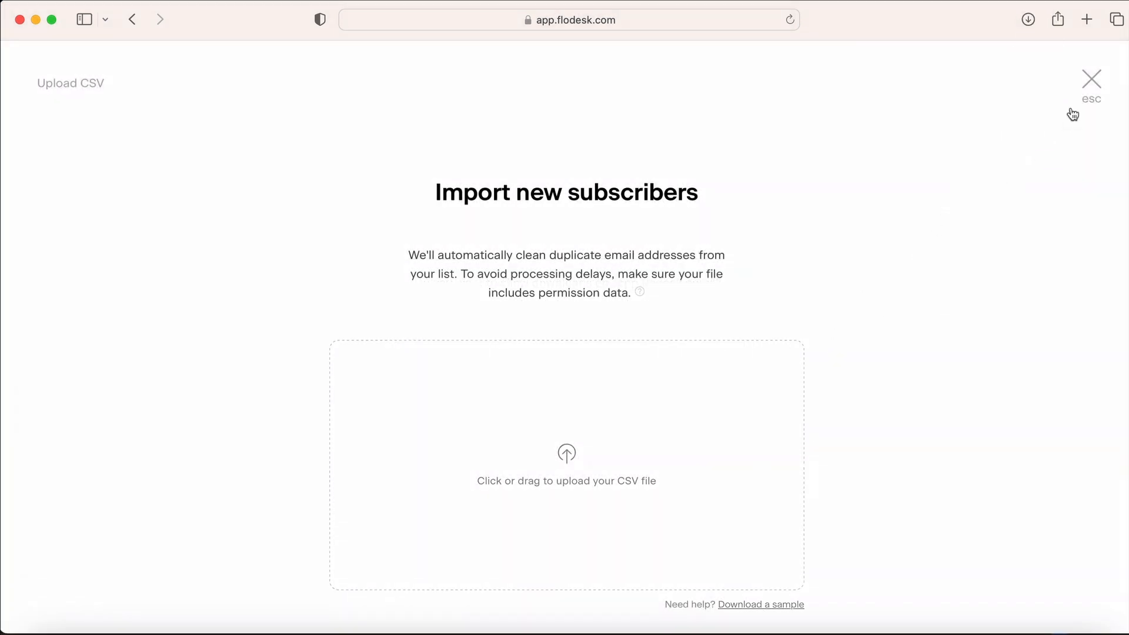
click(1091, 78)
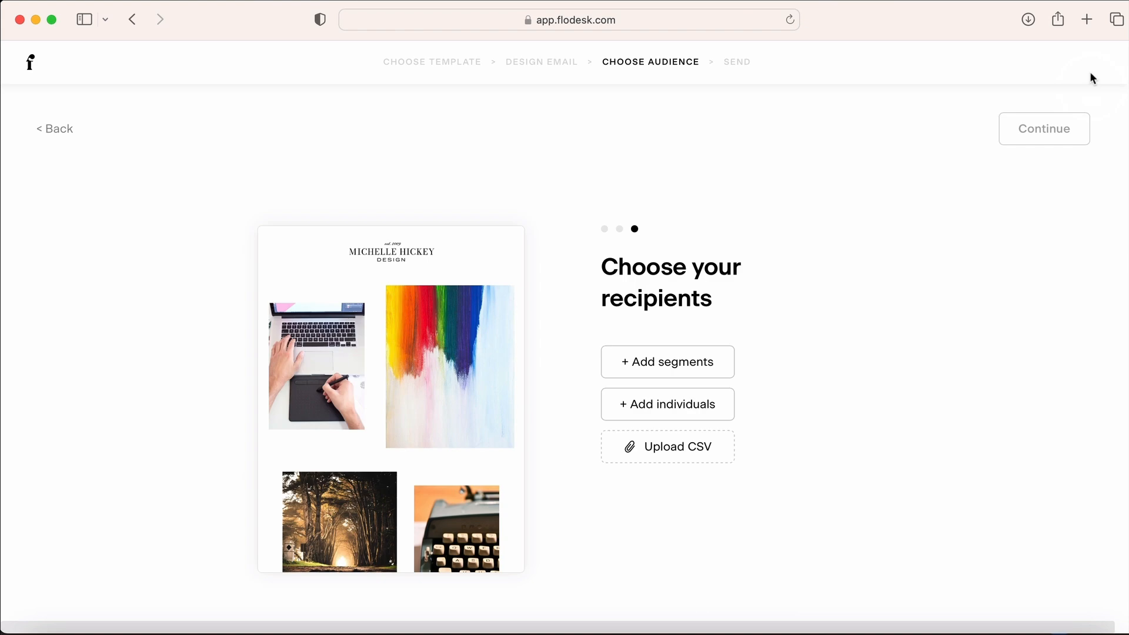
Browse the include and exclude segment lists without saving, then enter an individual recipient's e-mail address
click(703, 362)
click(737, 295)
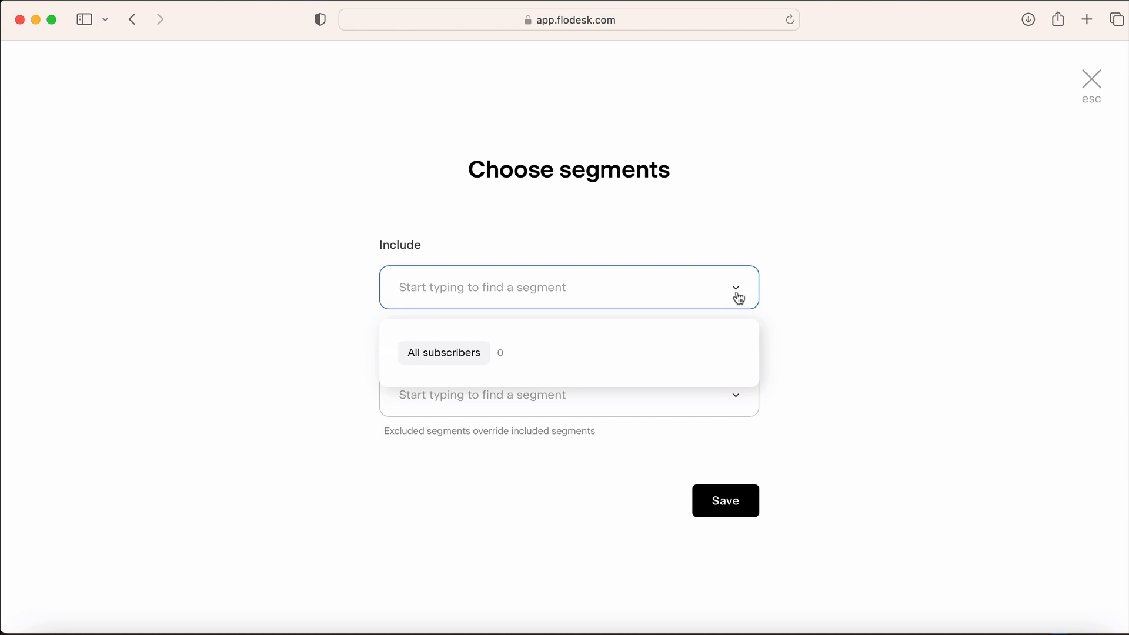
click(739, 297)
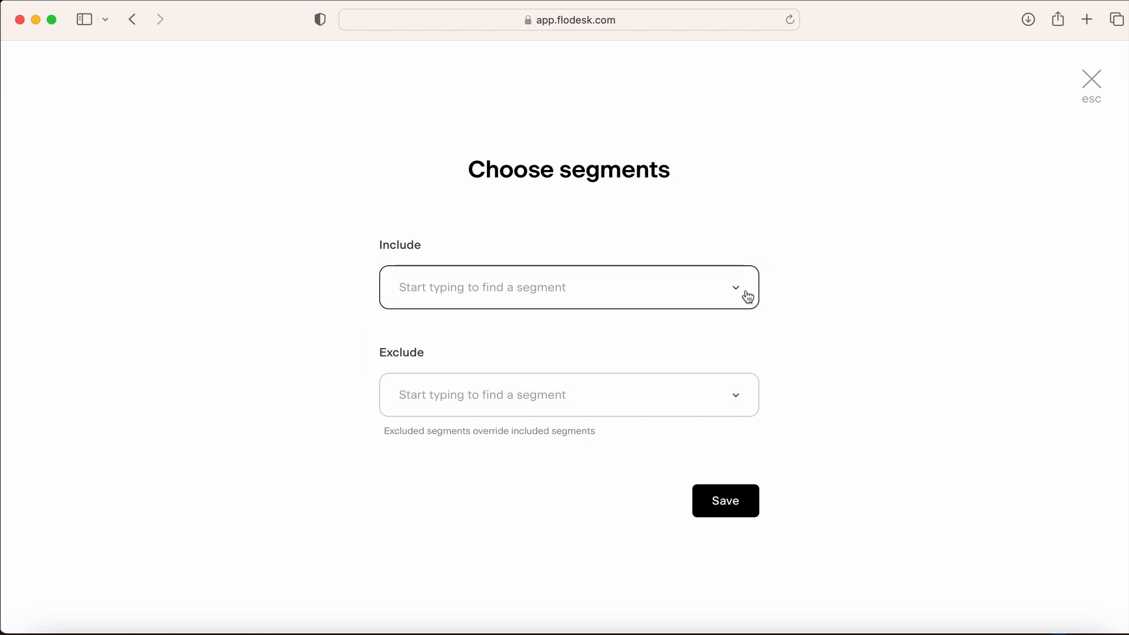
click(739, 402)
click(739, 401)
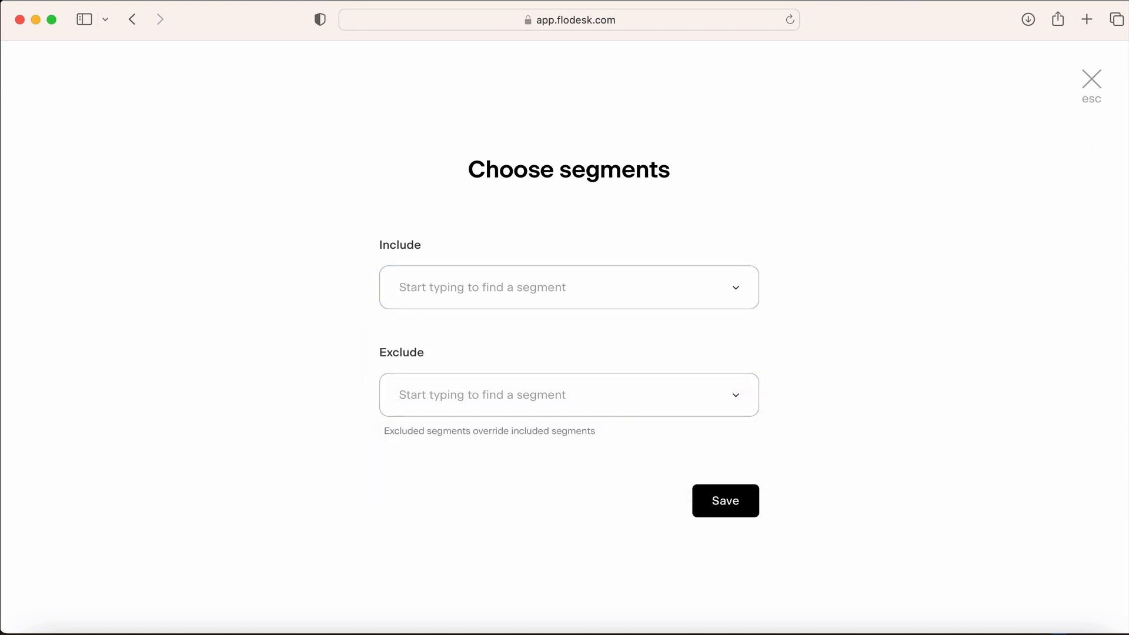
click(1091, 83)
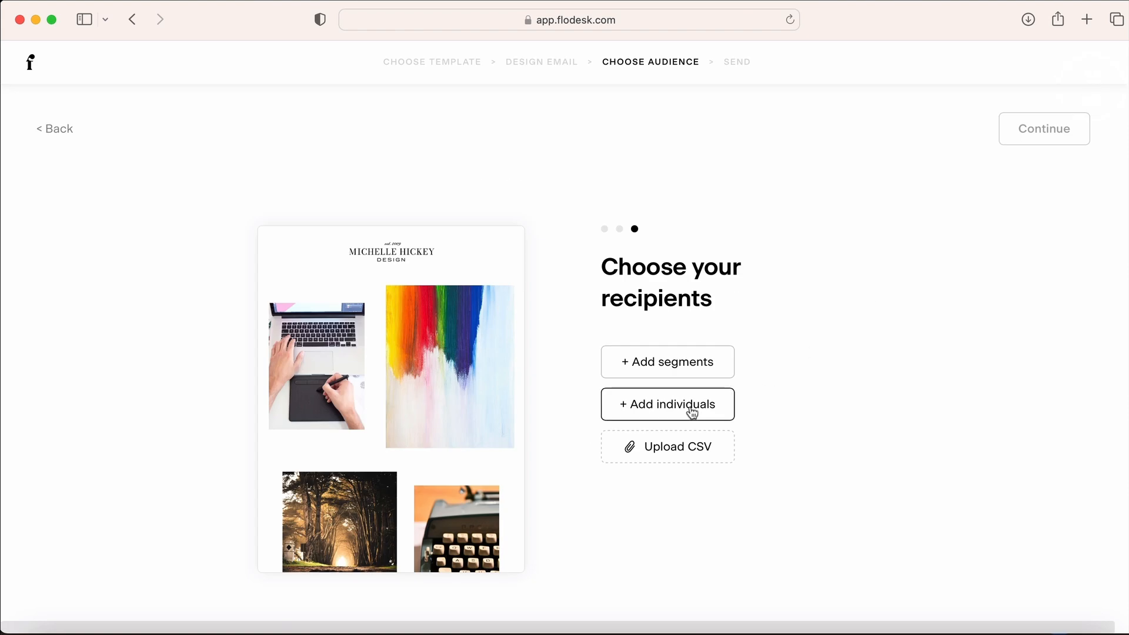
click(689, 404)
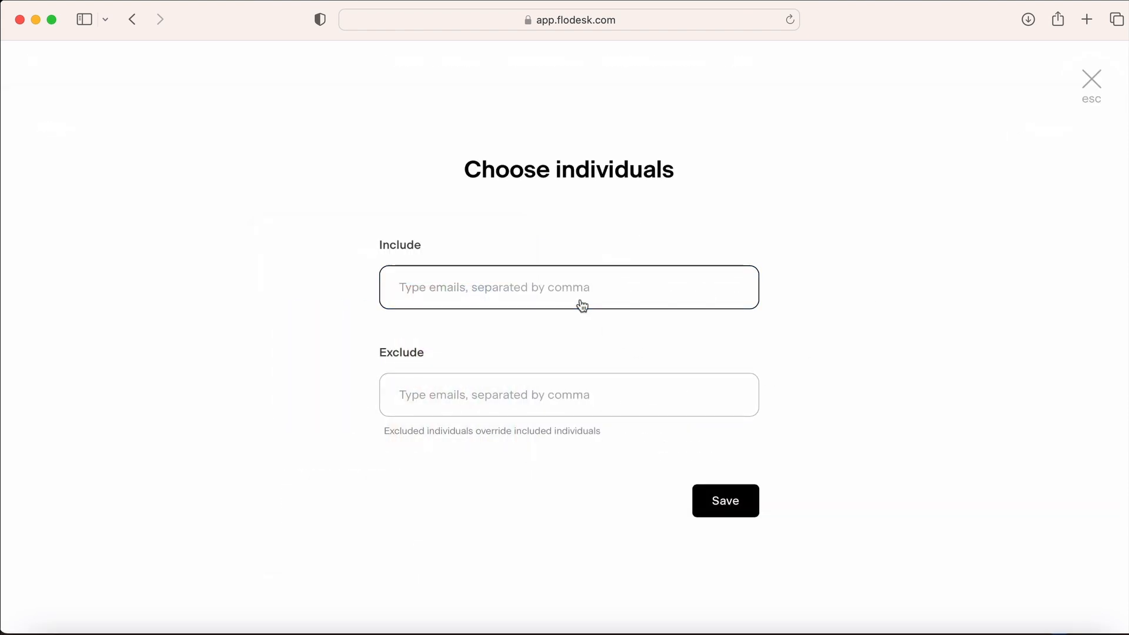
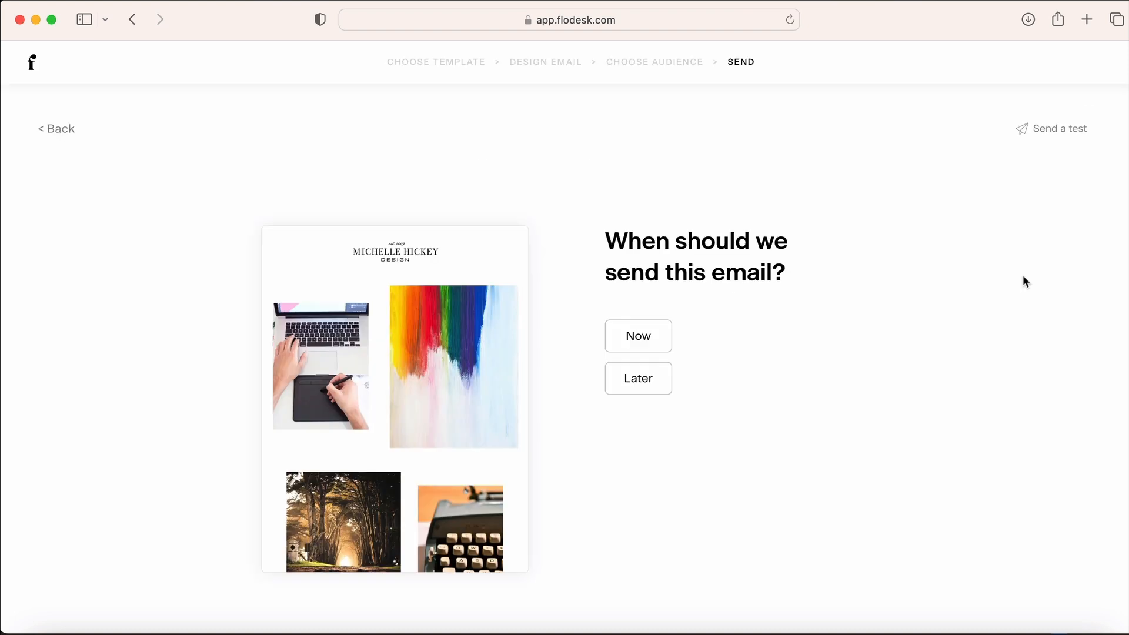
Set up a test send by entering a test recipient's e-mail address
scroll(405, 332, down, 10)
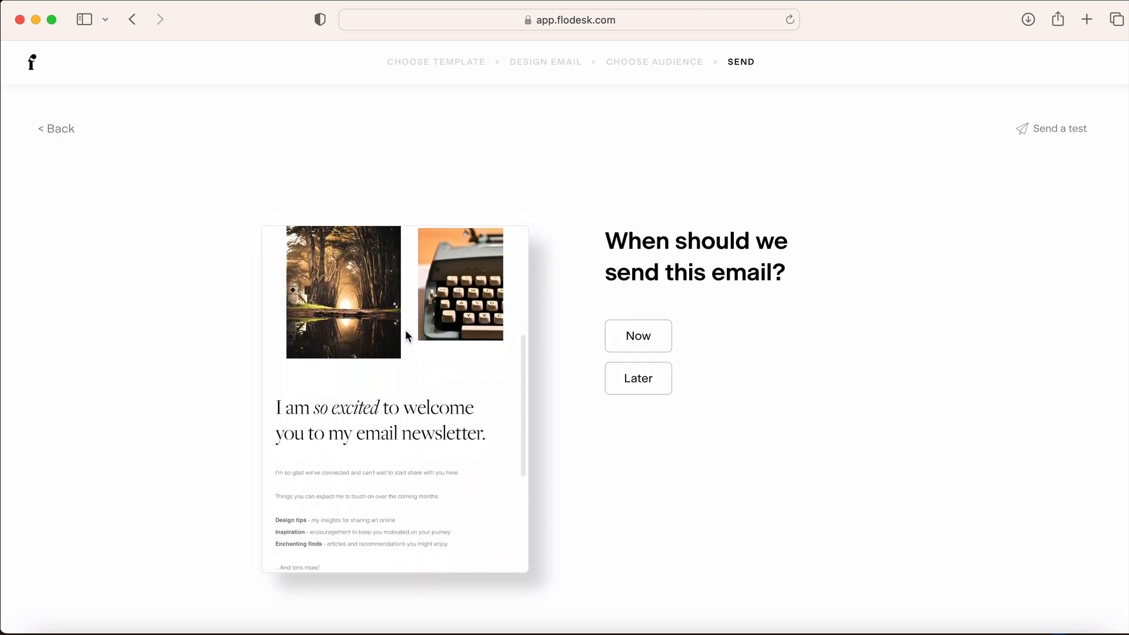
scroll(406, 333, up, 10)
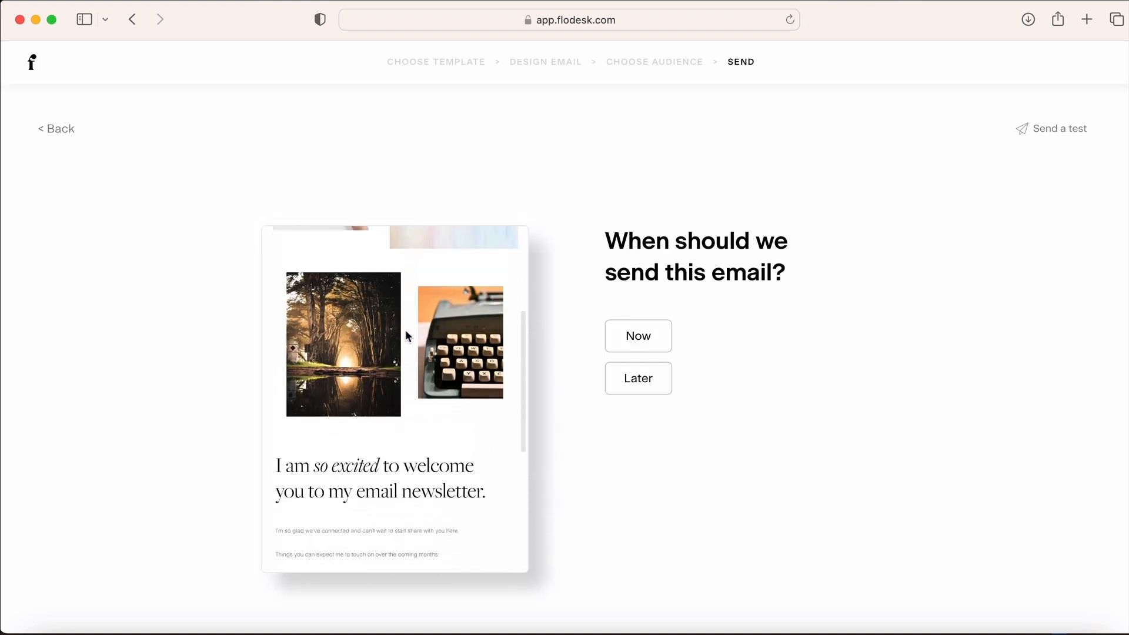
click(1052, 127)
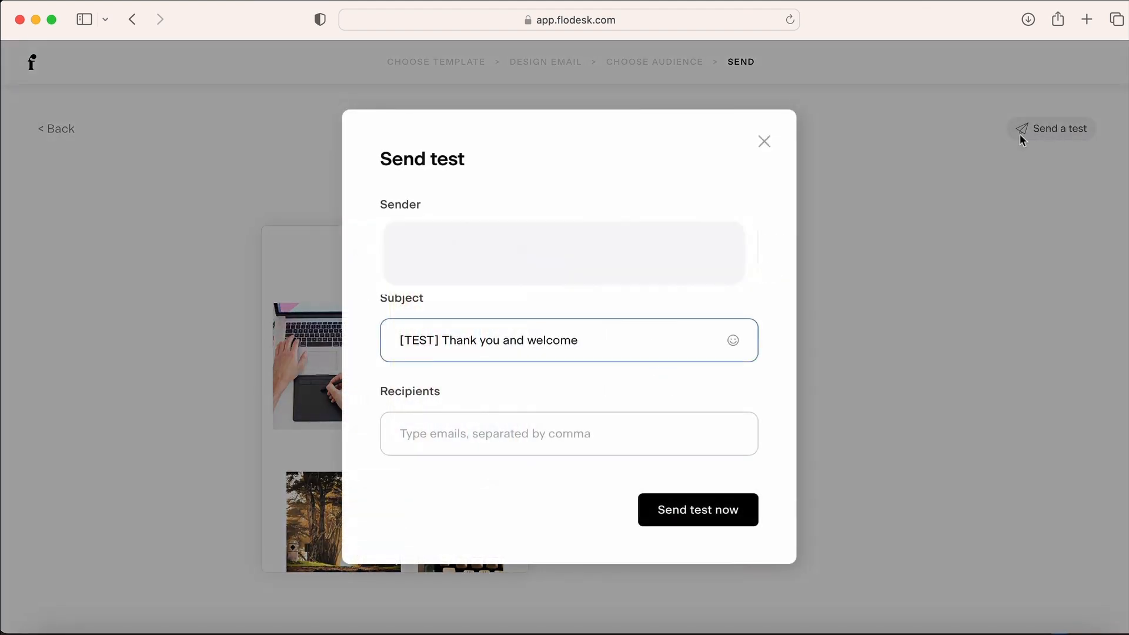
click(547, 429)
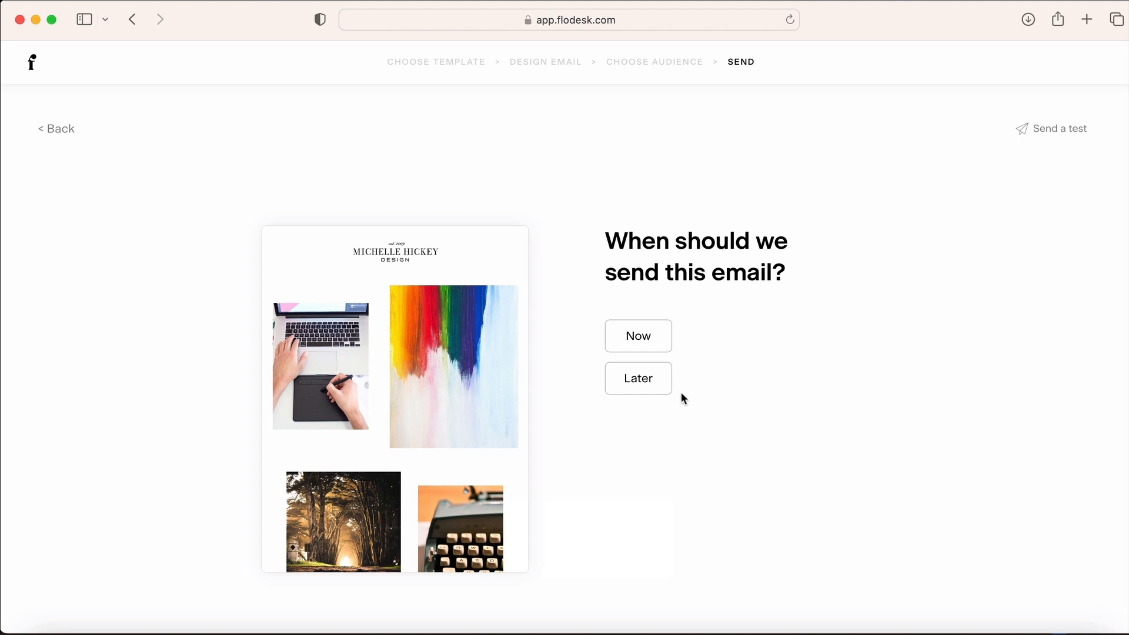
Schedule the email for May 16 at the best morning time, 5:37 am
click(650, 385)
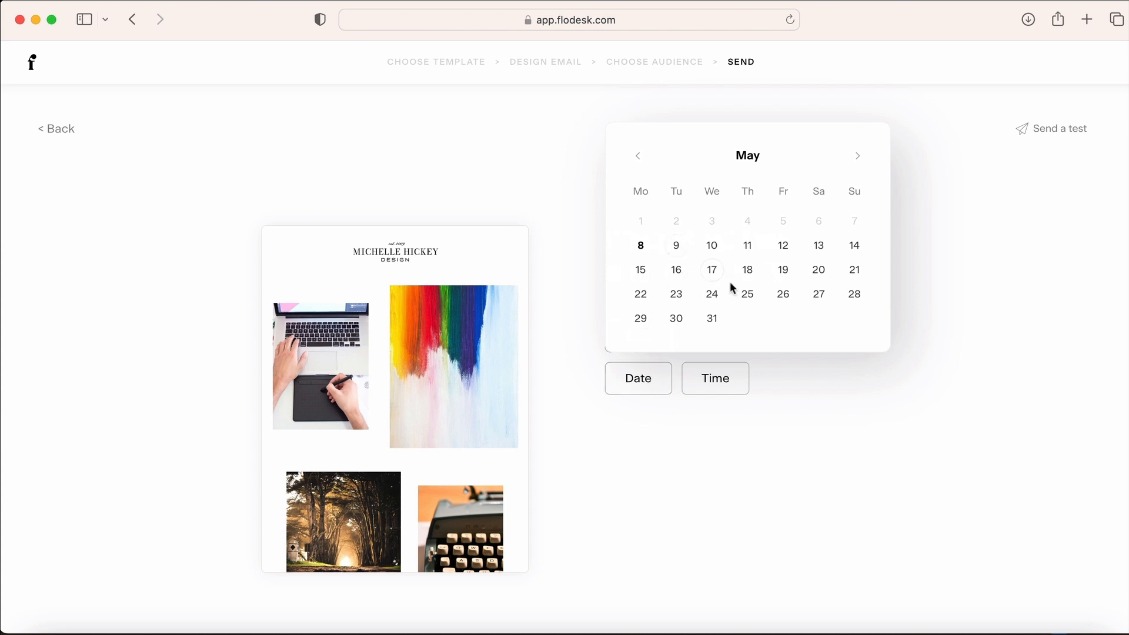
click(676, 272)
click(725, 381)
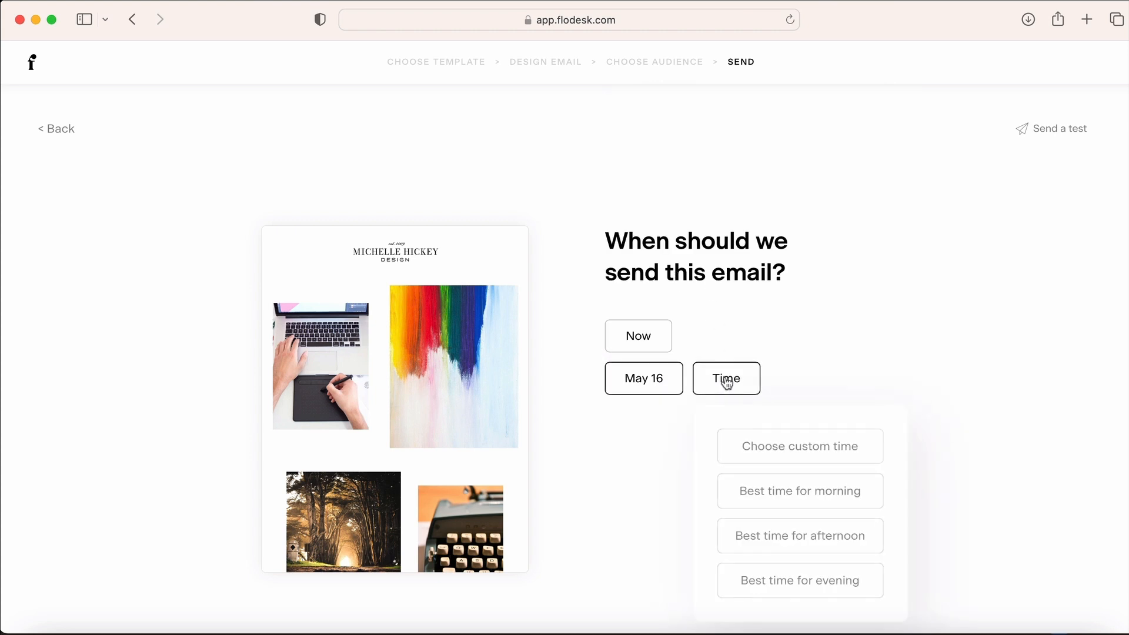
click(801, 496)
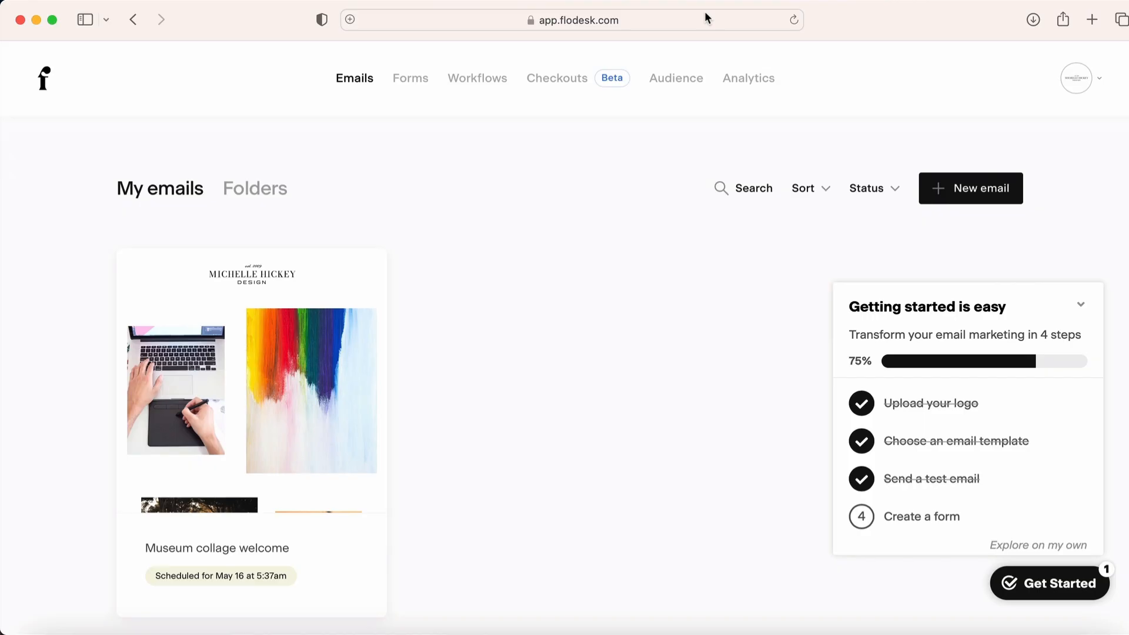
Start a new signup form, browse the template previews, and filter to Full page templates
click(920, 517)
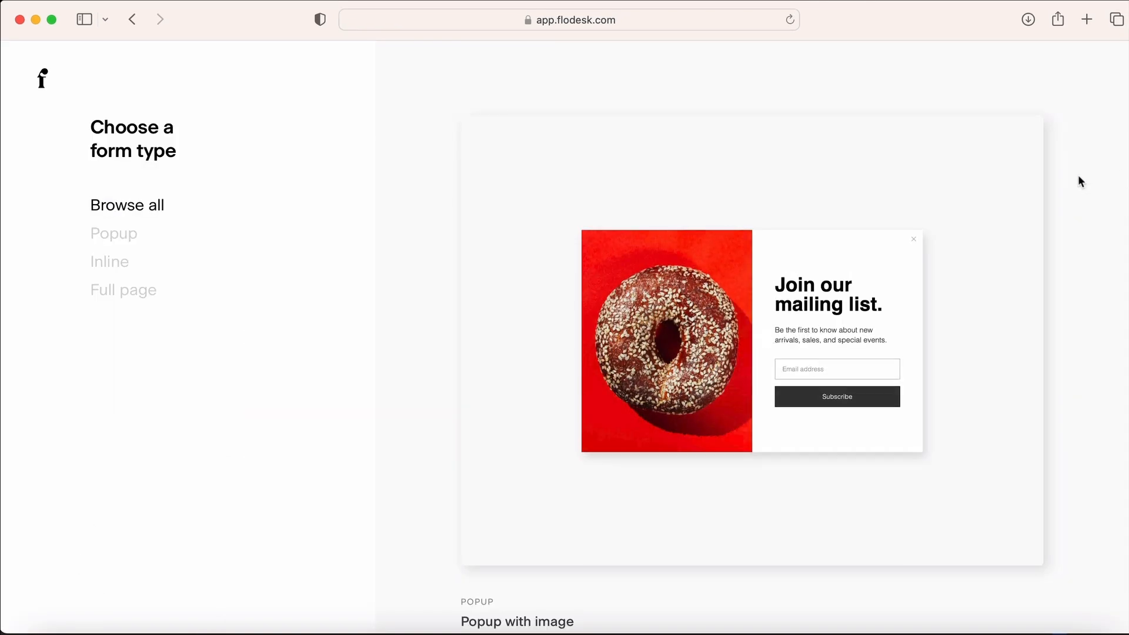
scroll(1081, 194, down, 2)
scroll(1082, 196, down, 15)
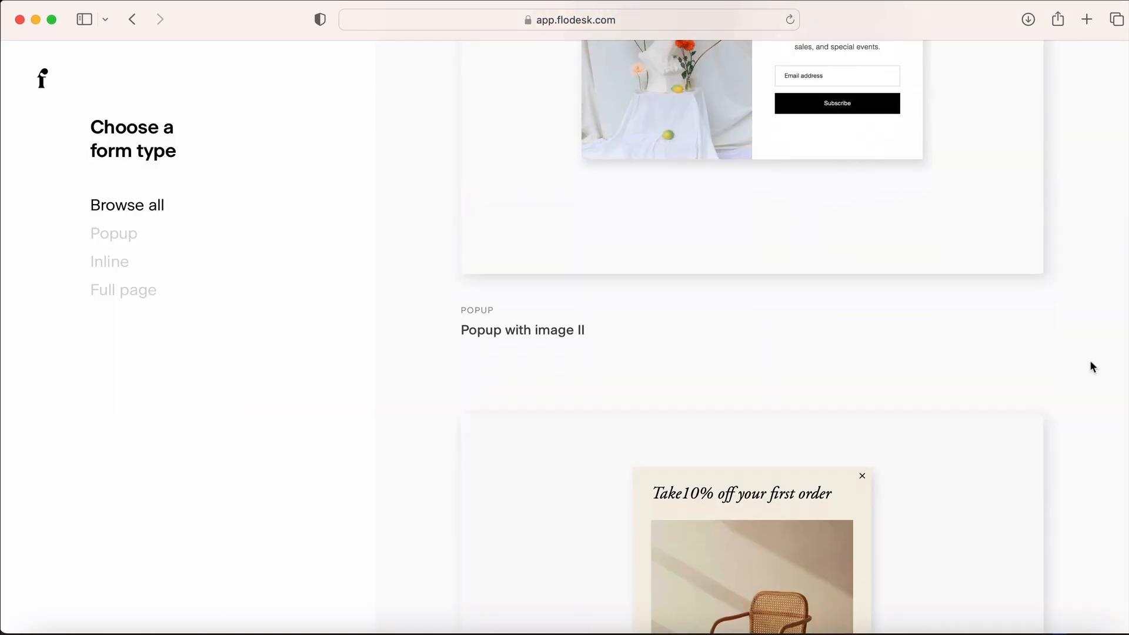
scroll(1091, 364, down, 15)
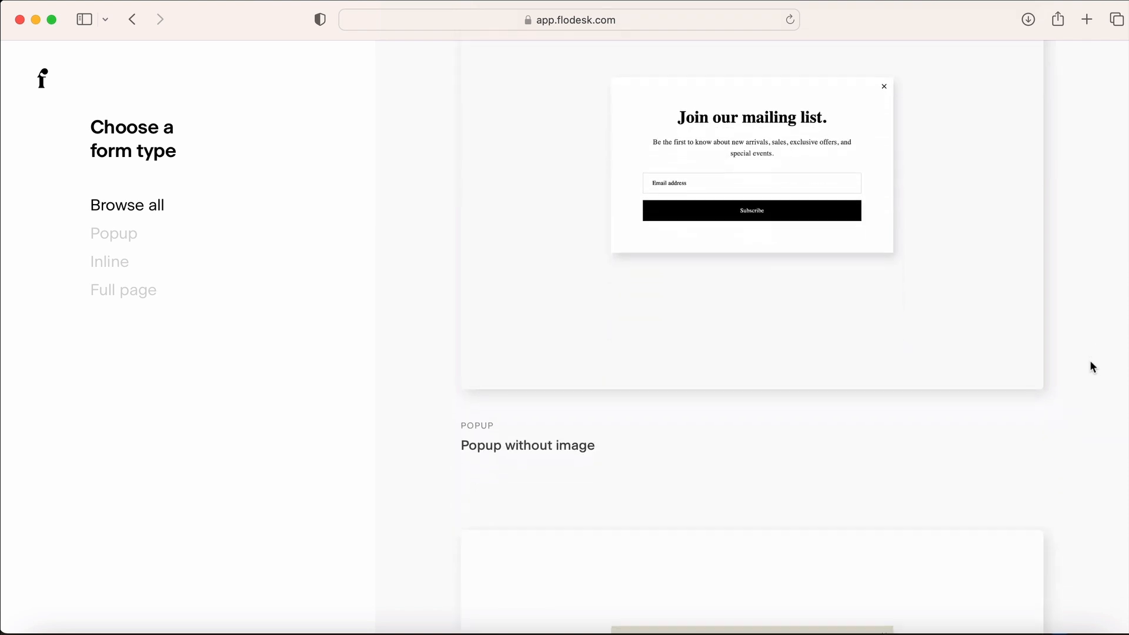
scroll(1091, 367, down, 15)
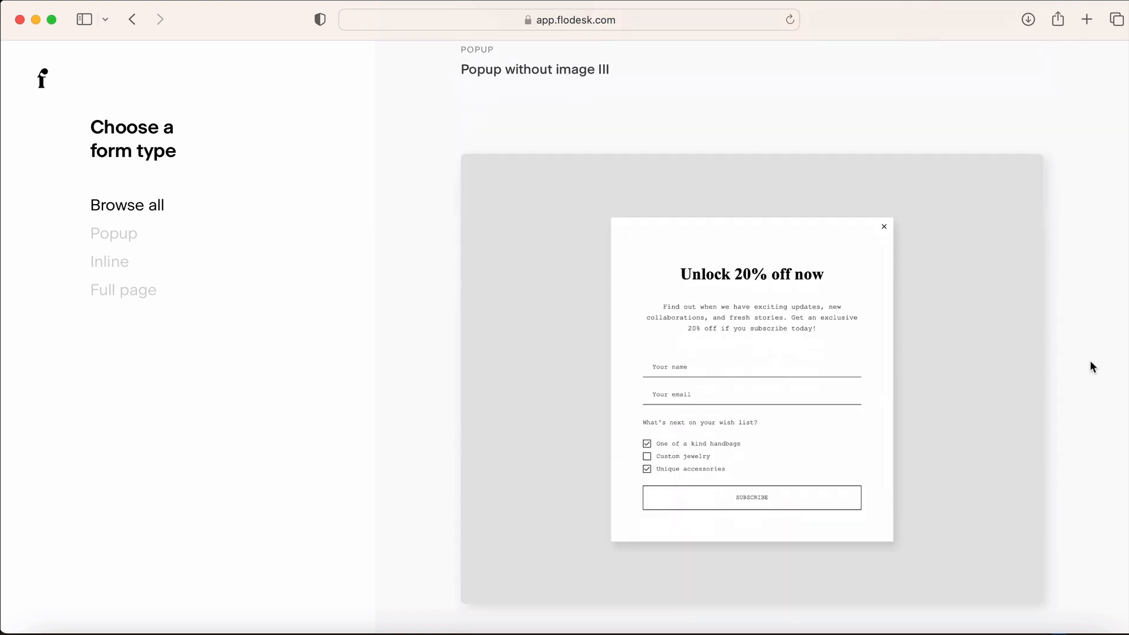
scroll(1091, 368, down, 15)
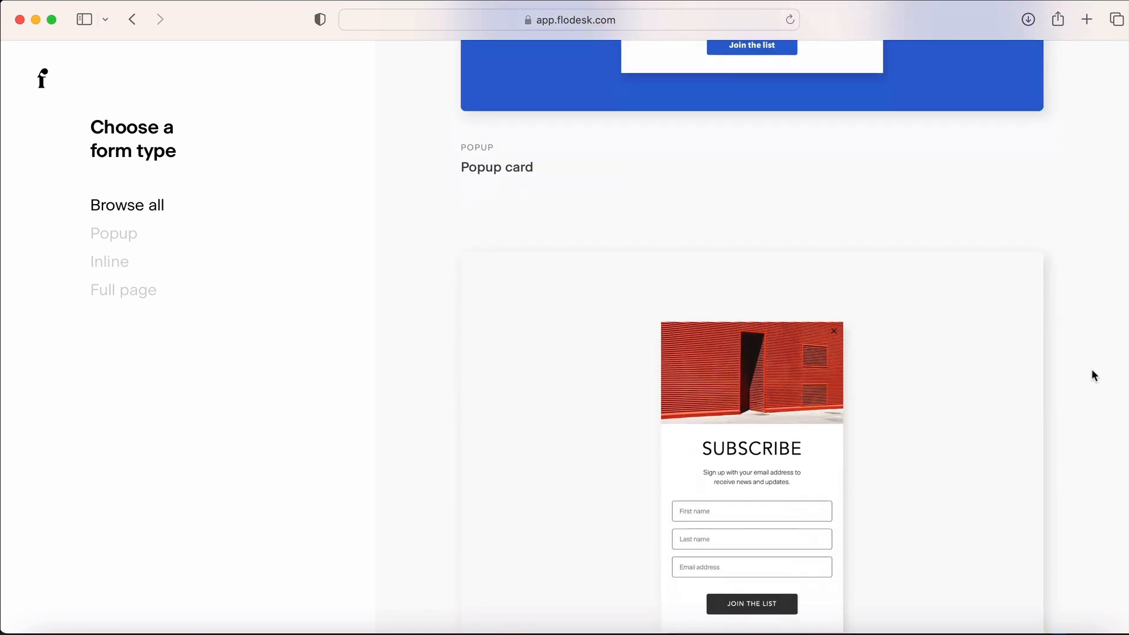
scroll(1095, 375, down, 15)
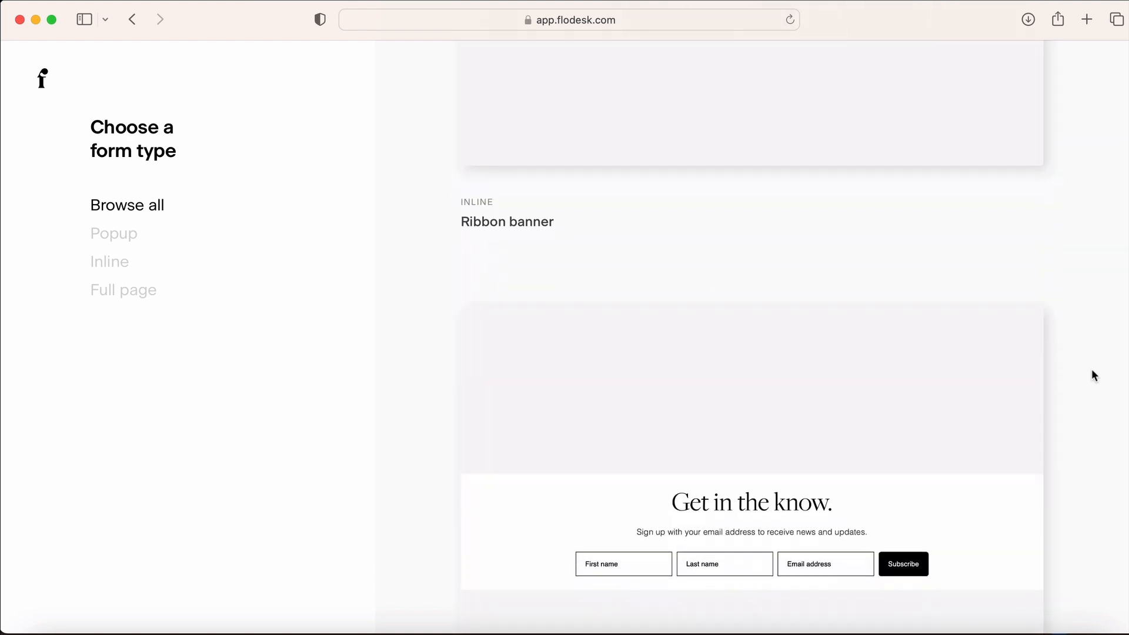
scroll(1094, 375, down, 15)
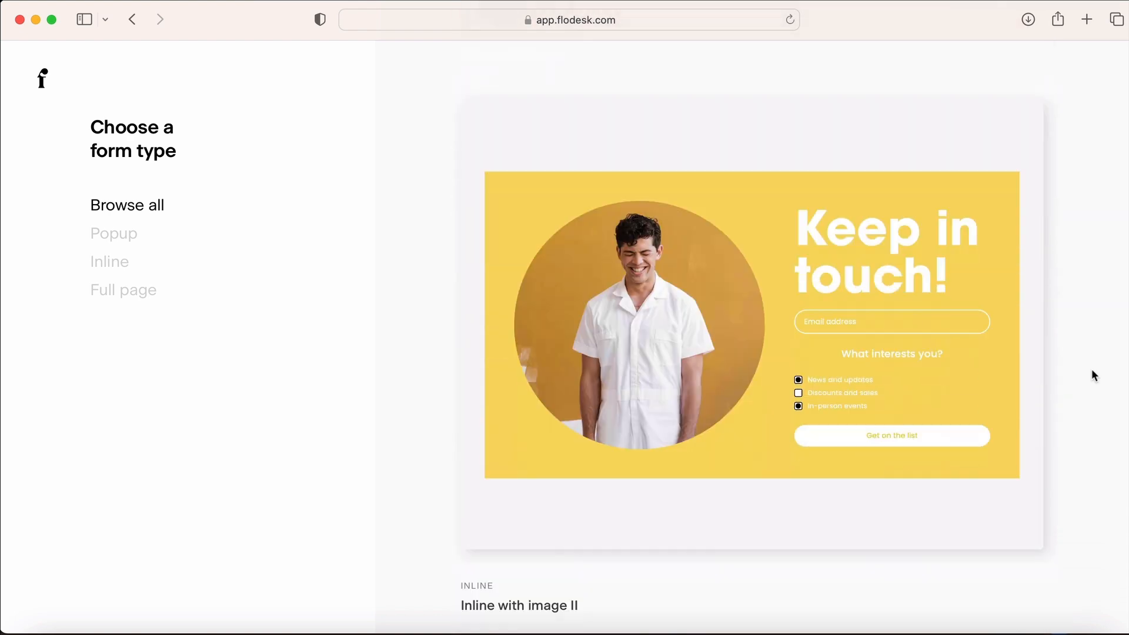
scroll(1094, 375, down, 15)
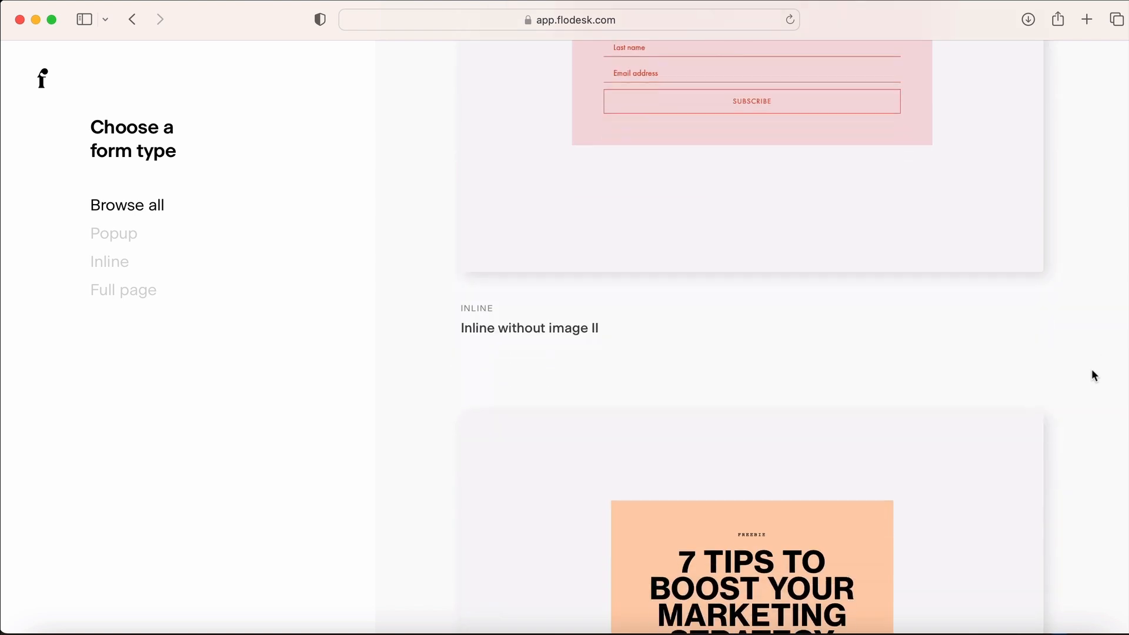
scroll(1092, 370, down, 6)
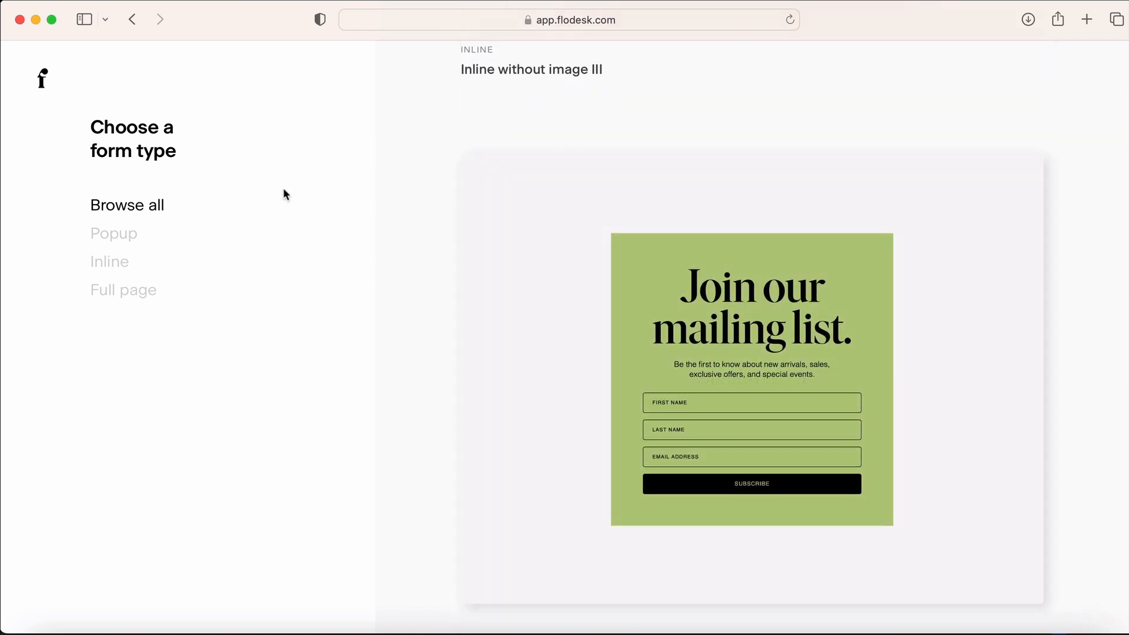
click(135, 295)
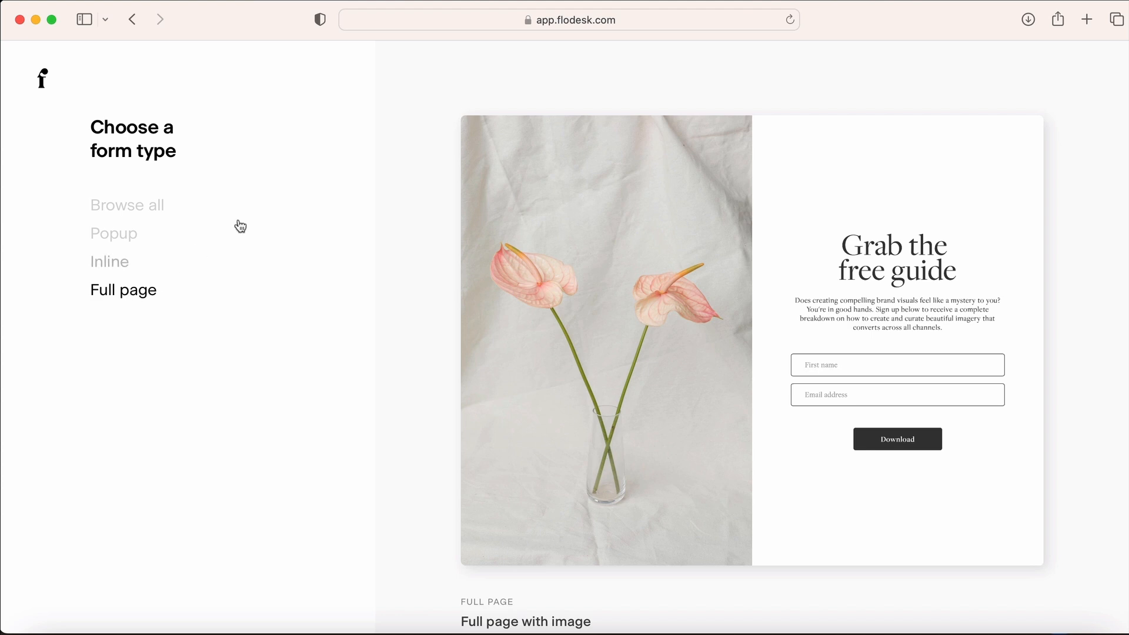
mouse_move(706, 308)
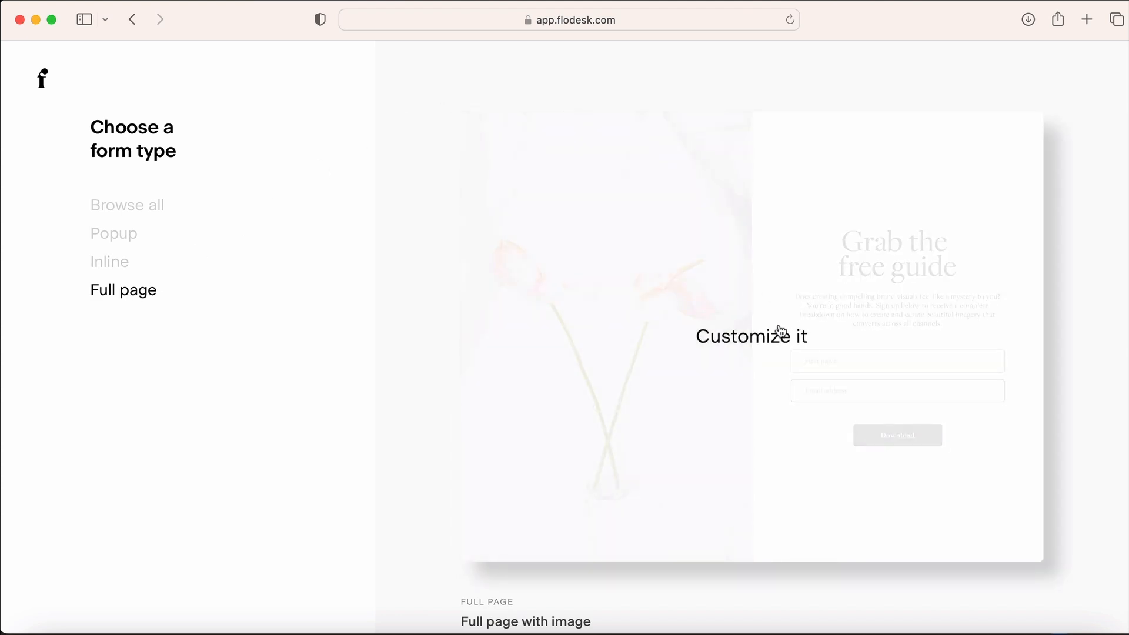
Customize the Full page with image template, linking it to a new 'Weekly Newsletter' segment
click(762, 346)
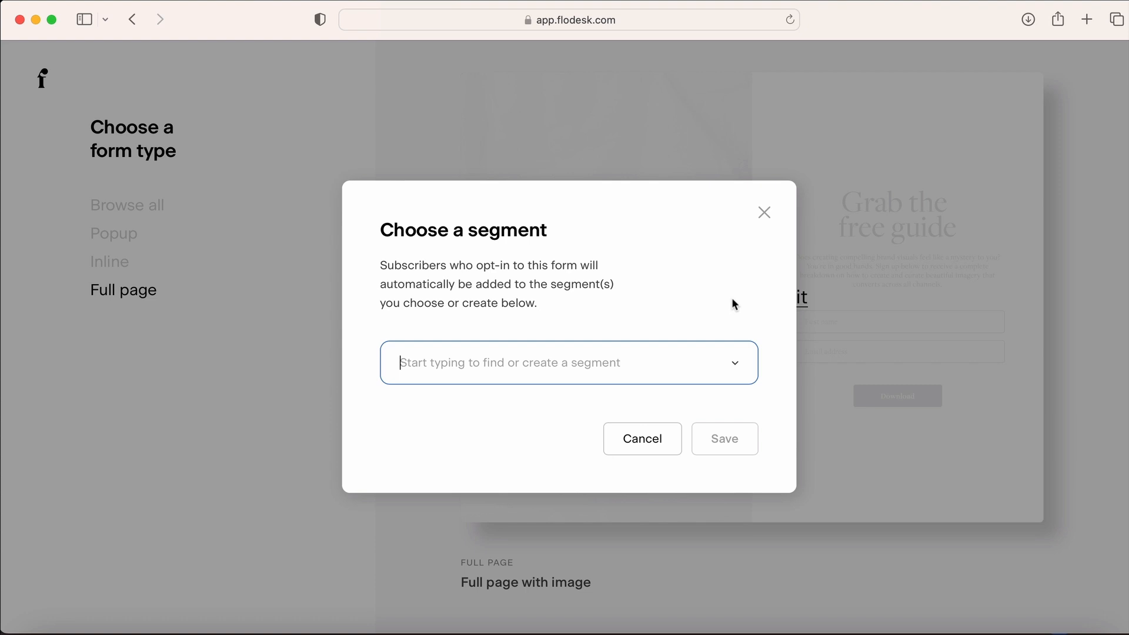
text(We)
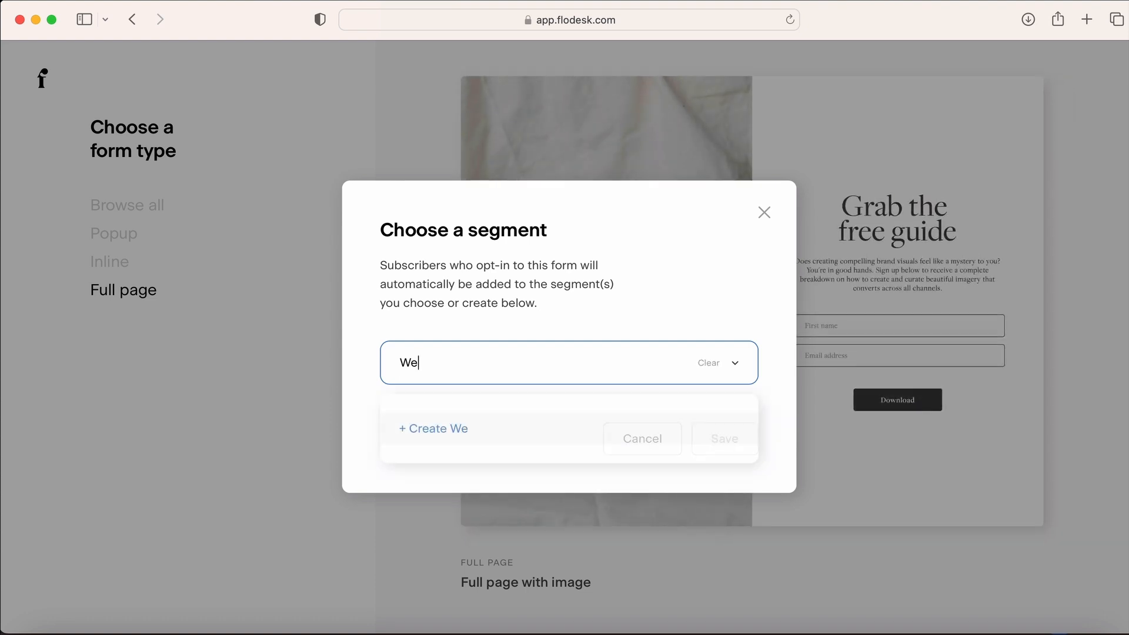
text(ekly N)
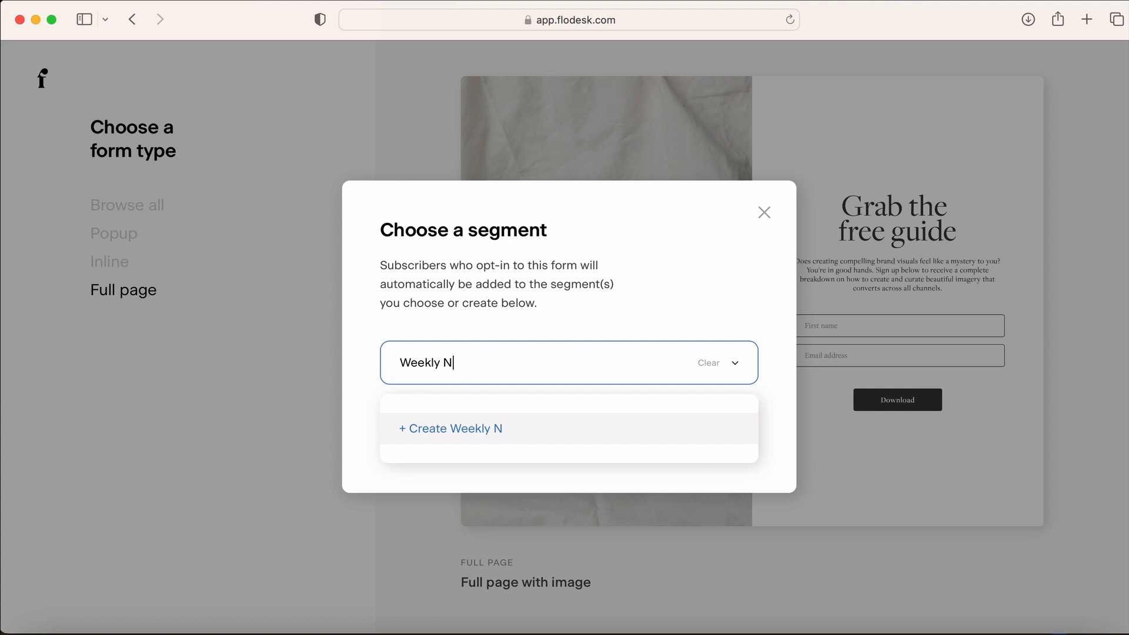
text(Ewsletter)
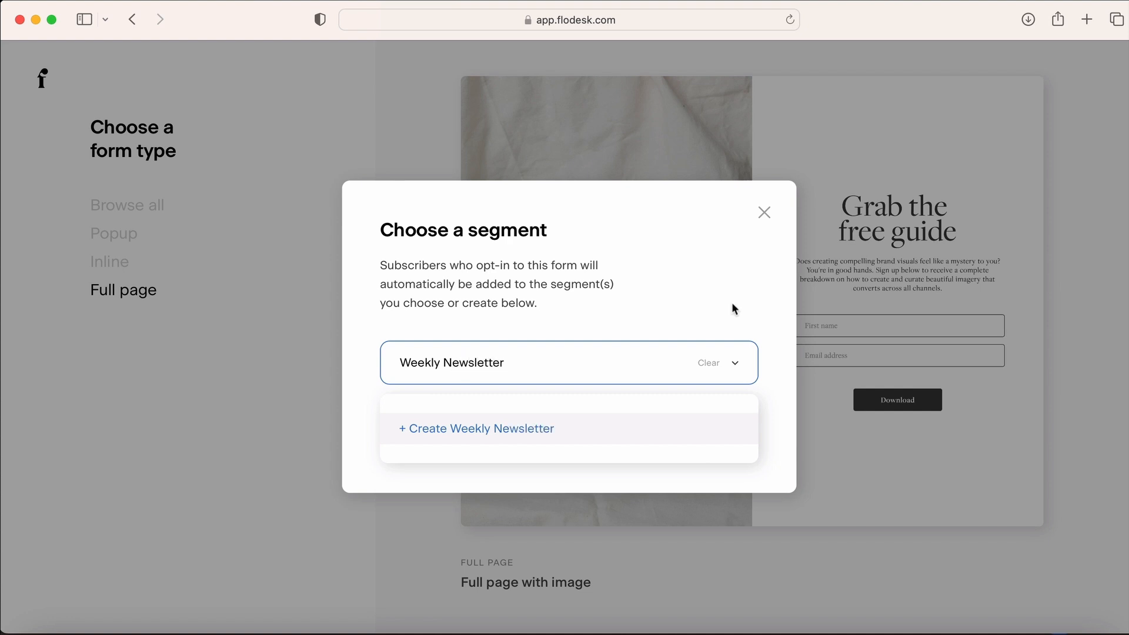
click(501, 434)
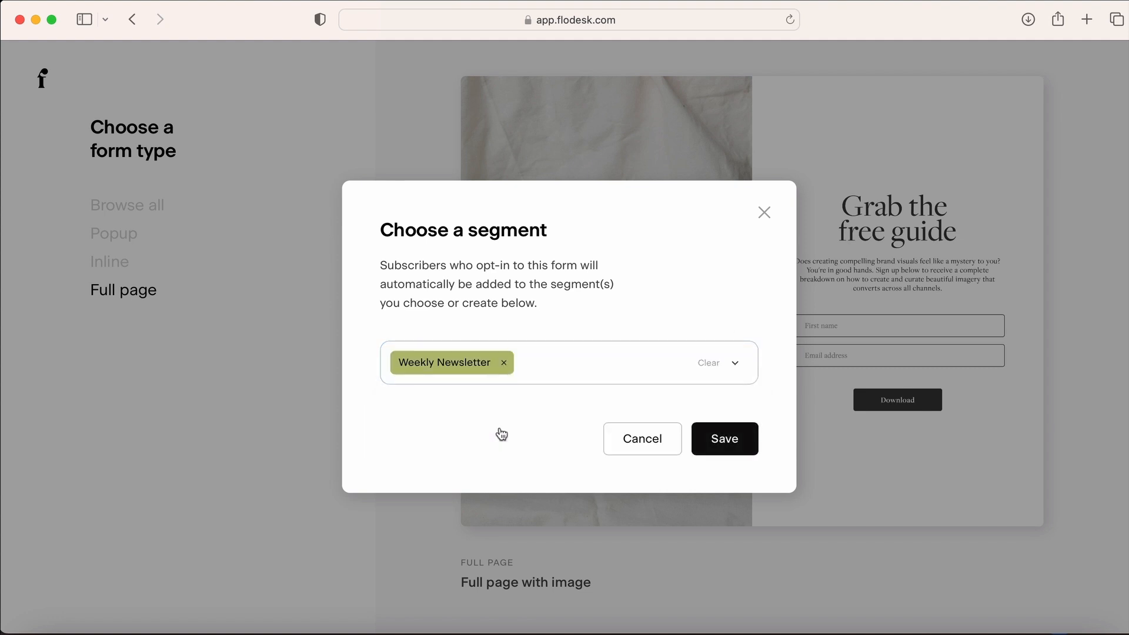
click(732, 440)
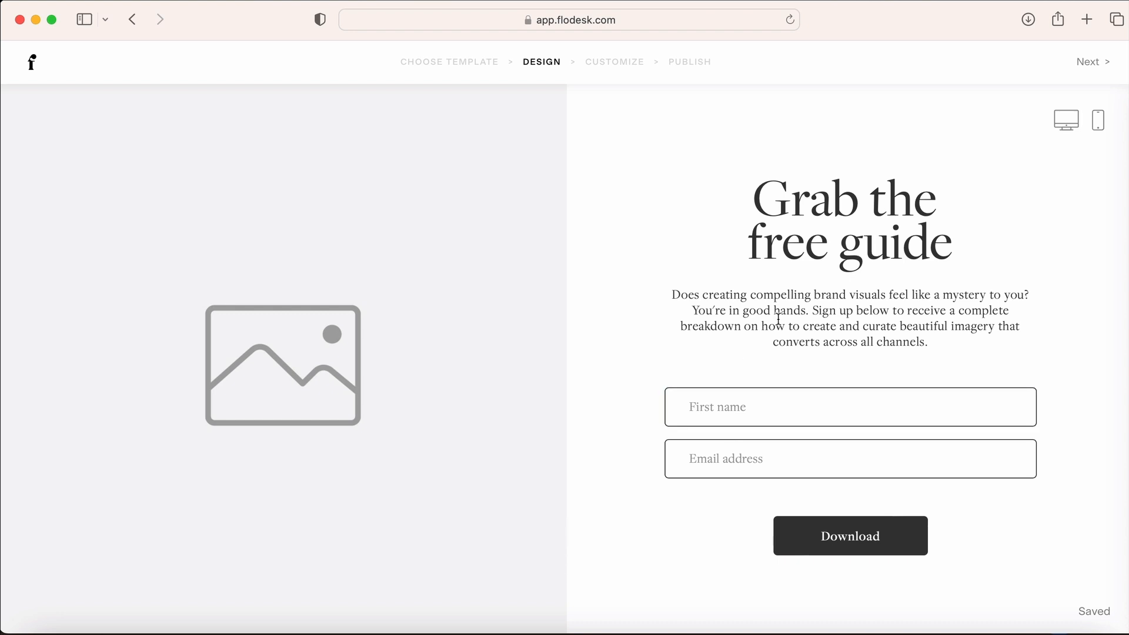
Retitle the form heading 'Weekly inspiration in your inbox'
click(941, 238)
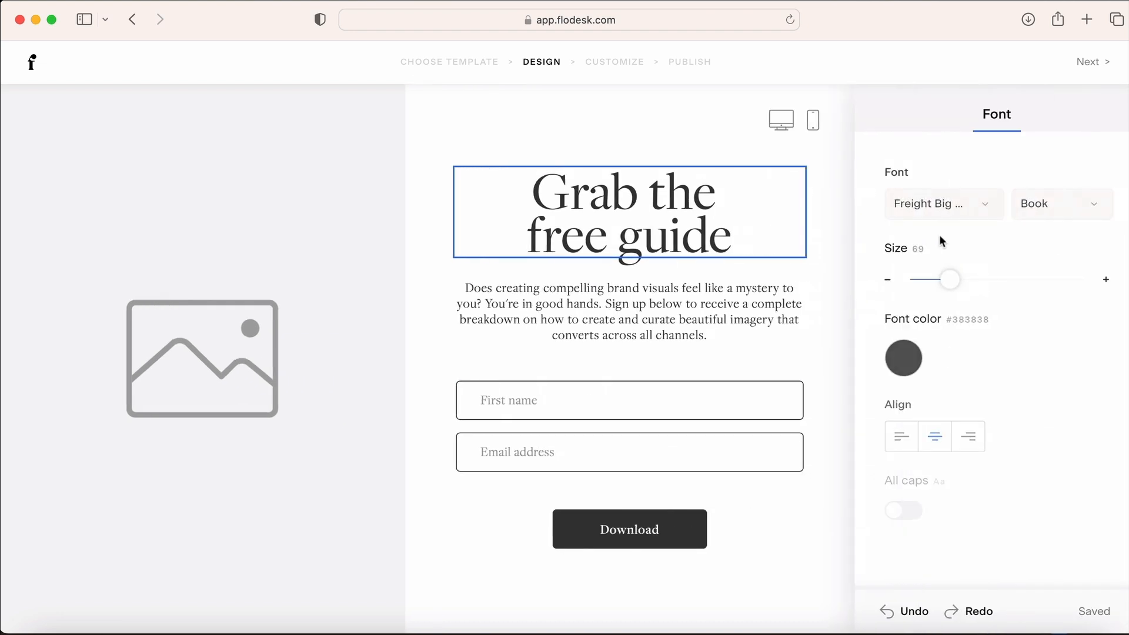
drag(745, 237, 523, 199)
text(Weekly insp)
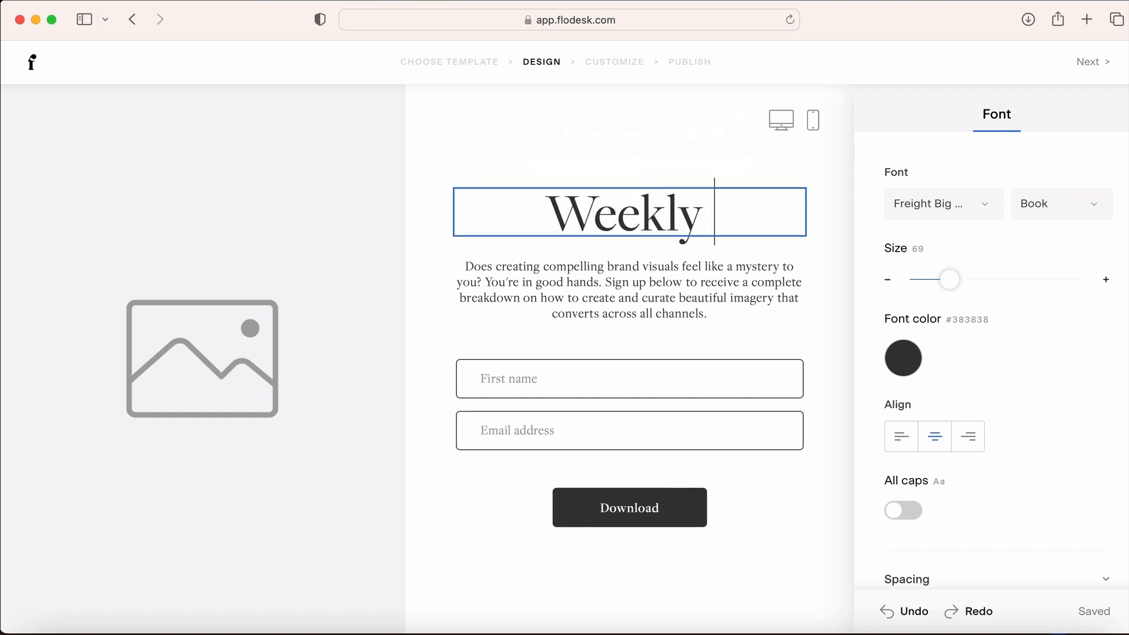
text(iration)
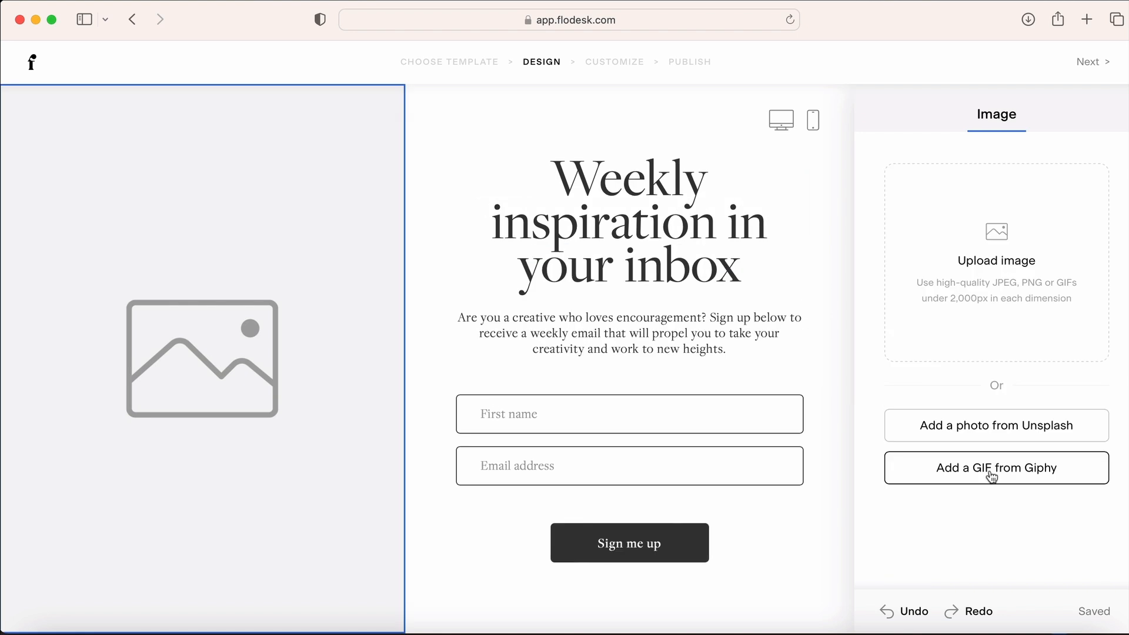
Add the colourful lightbulbs photo from an Unsplash search for 'creative', then continue
click(990, 473)
scroll(614, 450, down, 10)
scroll(612, 454, up, 10)
click(380, 138)
click(547, 256)
text(creative)
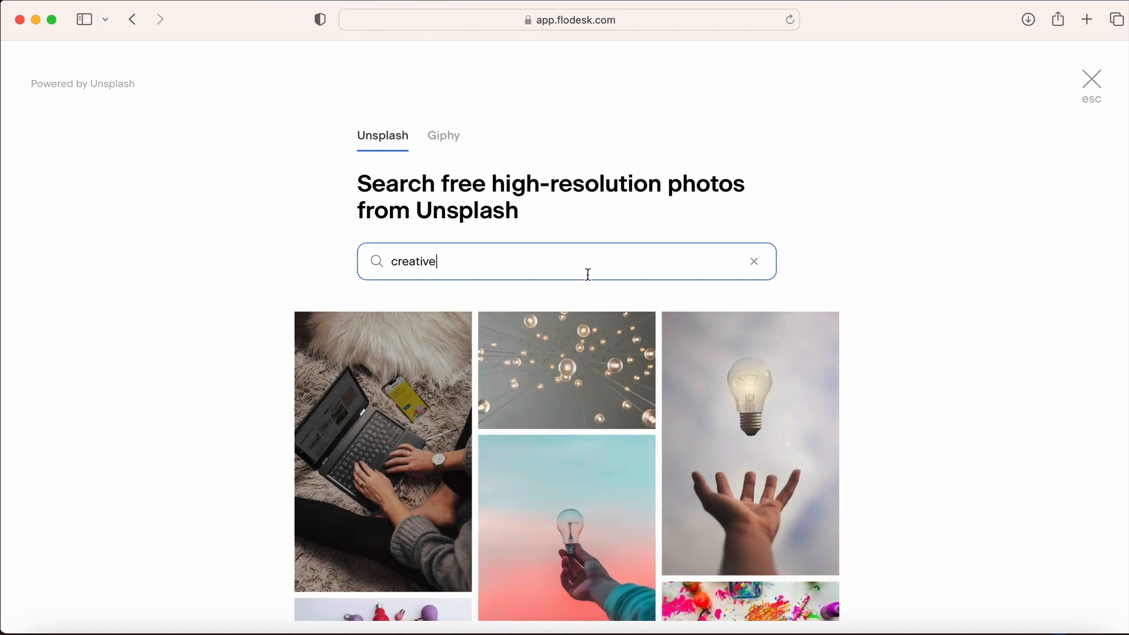
scroll(587, 274, down, 6)
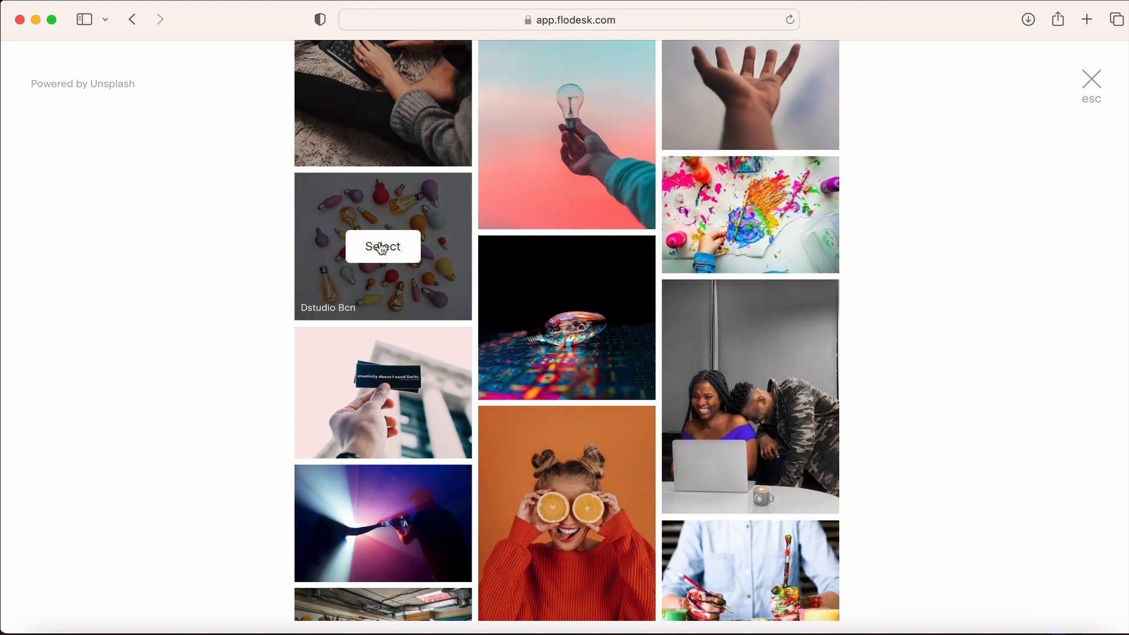
click(378, 247)
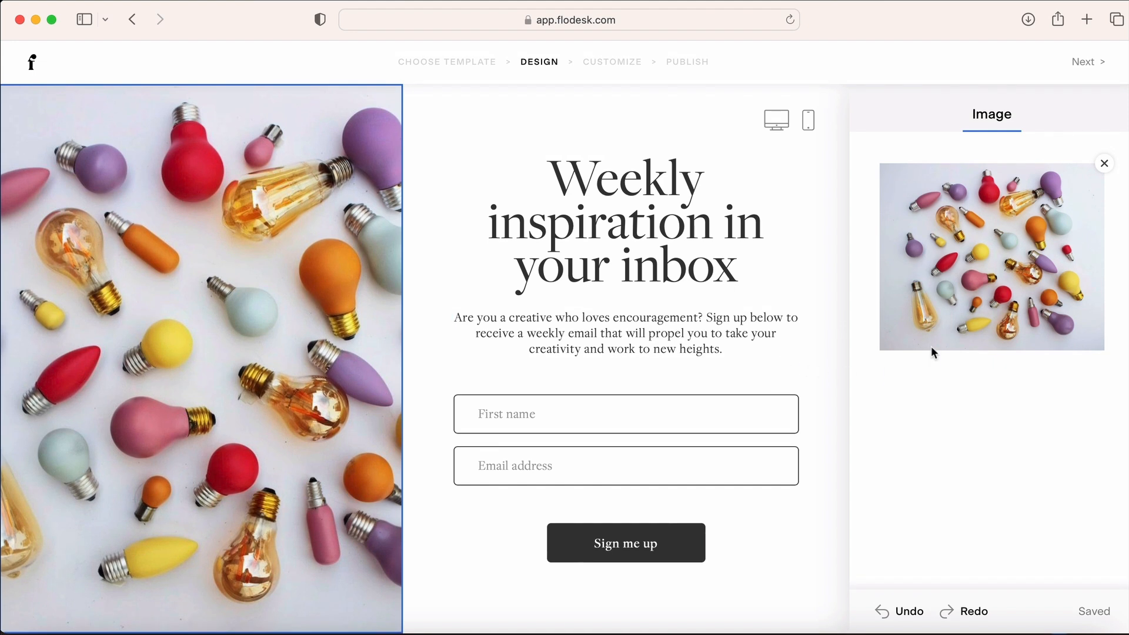
click(1081, 64)
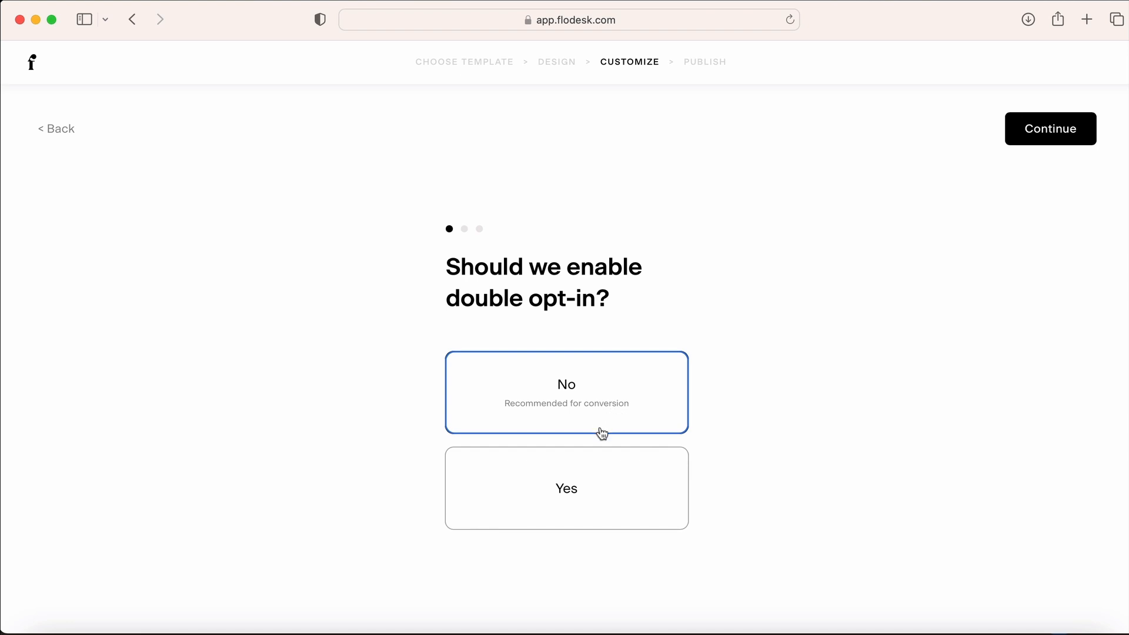
Turn on double opt-in and open its confirmation email settings
click(584, 506)
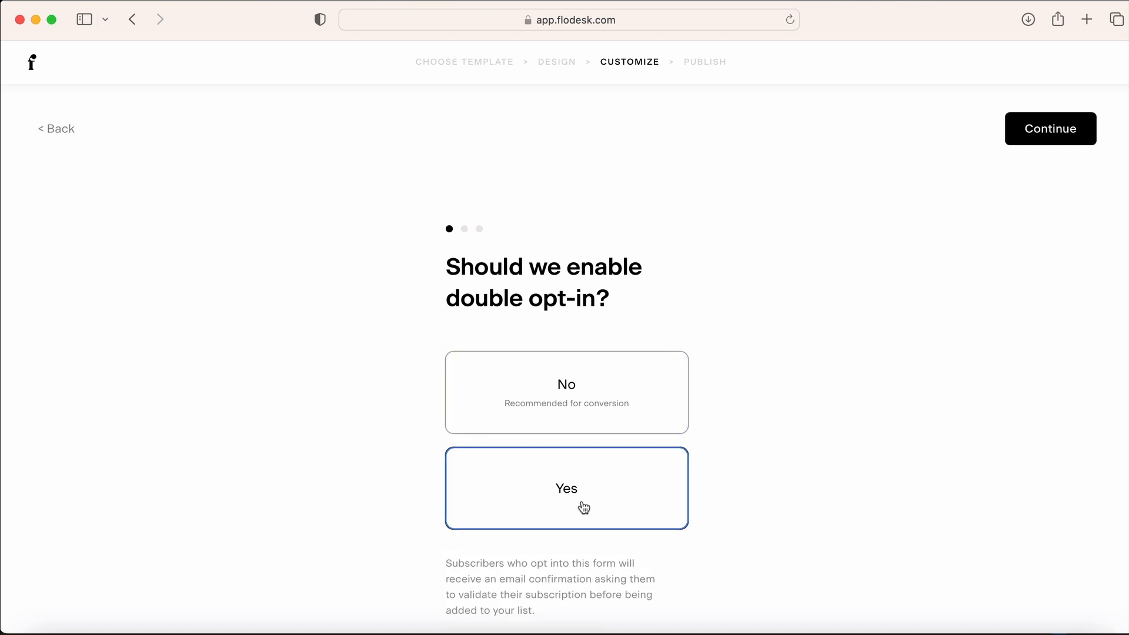
scroll(712, 428, down, 3)
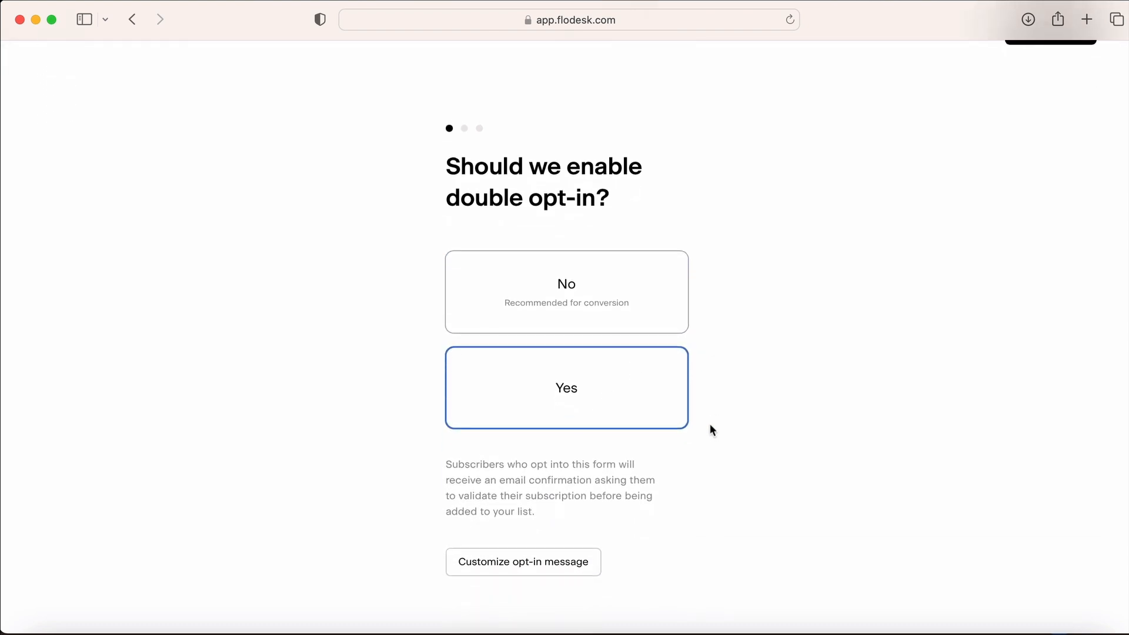
click(552, 572)
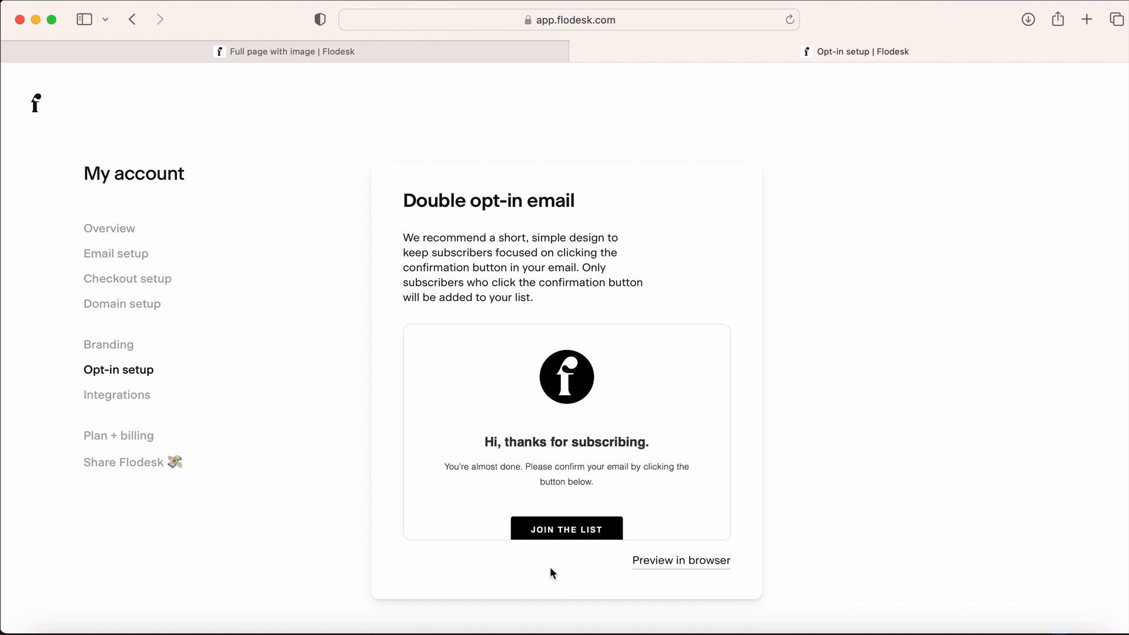
scroll(617, 259, down, 3)
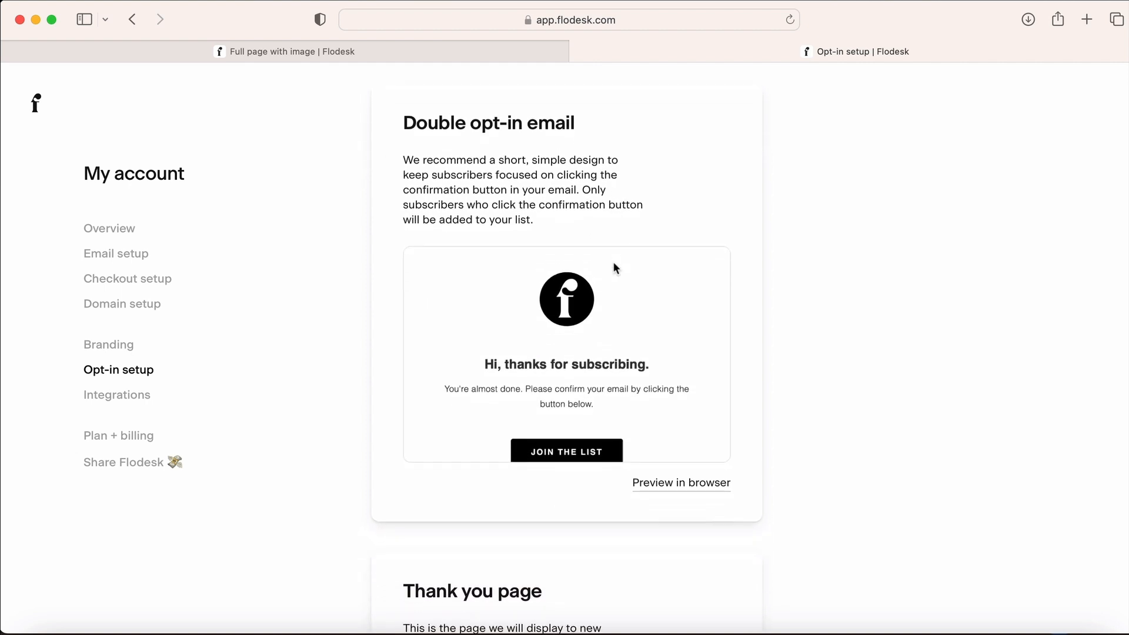
scroll(613, 268, down, 1)
scroll(615, 269, down, 6)
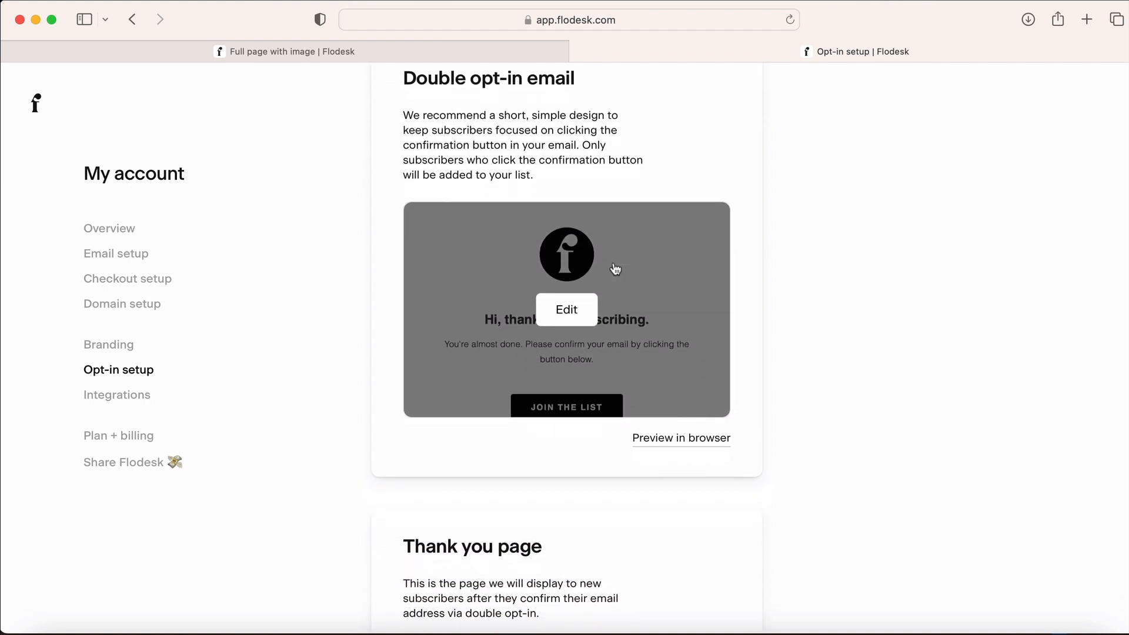
scroll(615, 268, up, 5)
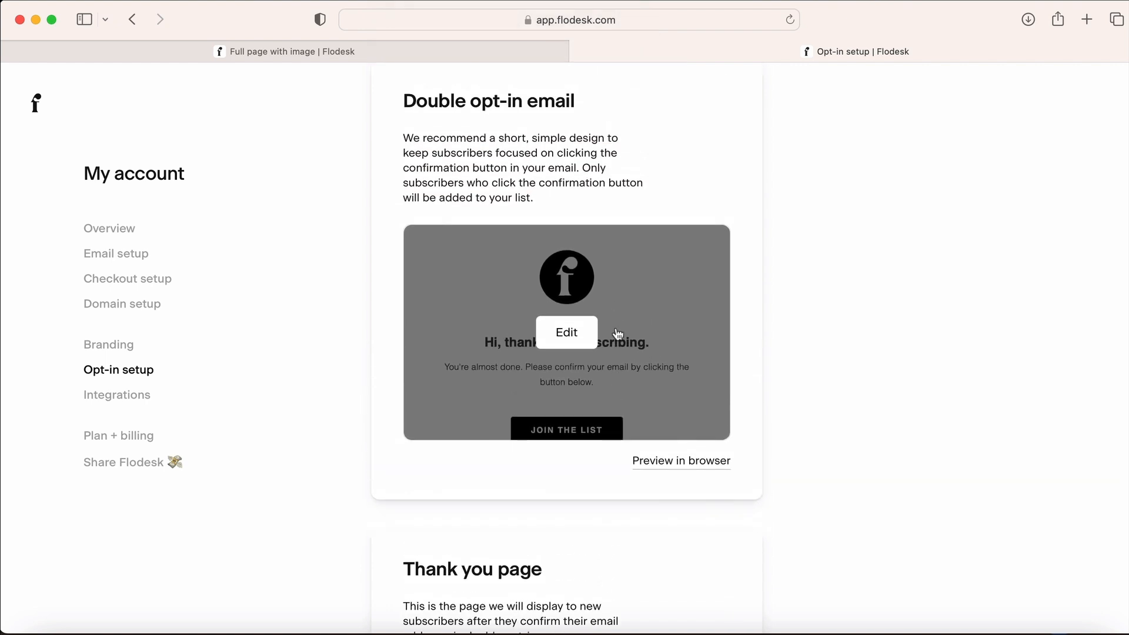
Replace The Flodesk Team signature with the sender's first name, then check the thank you page
click(573, 332)
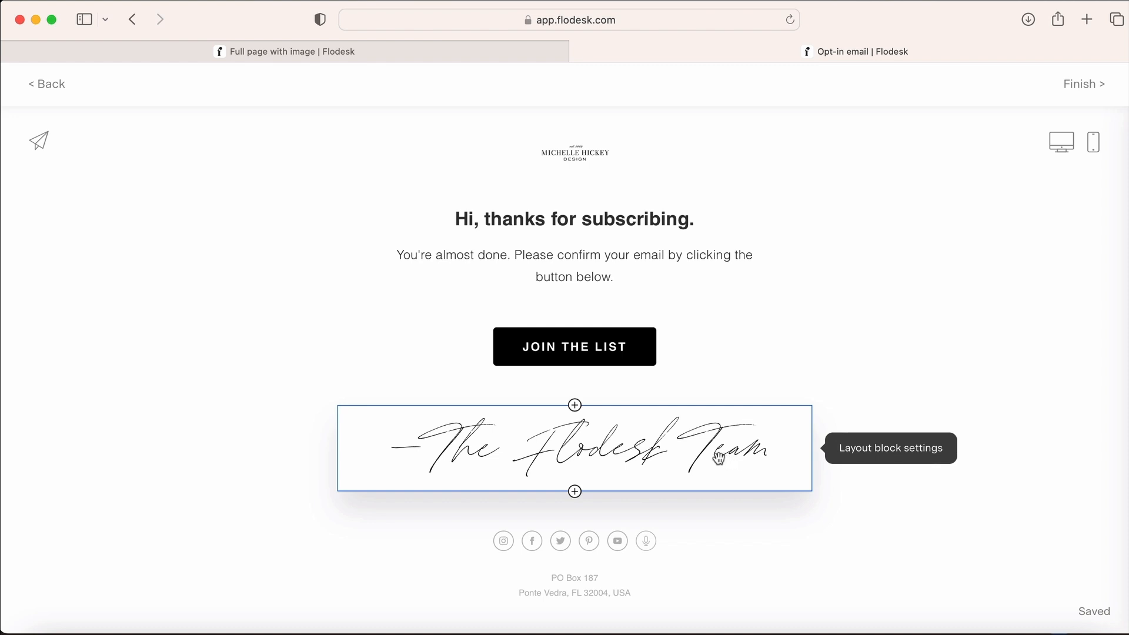
double_click(718, 457)
click(630, 447)
drag(631, 446, 267, 447)
text(Michelle)
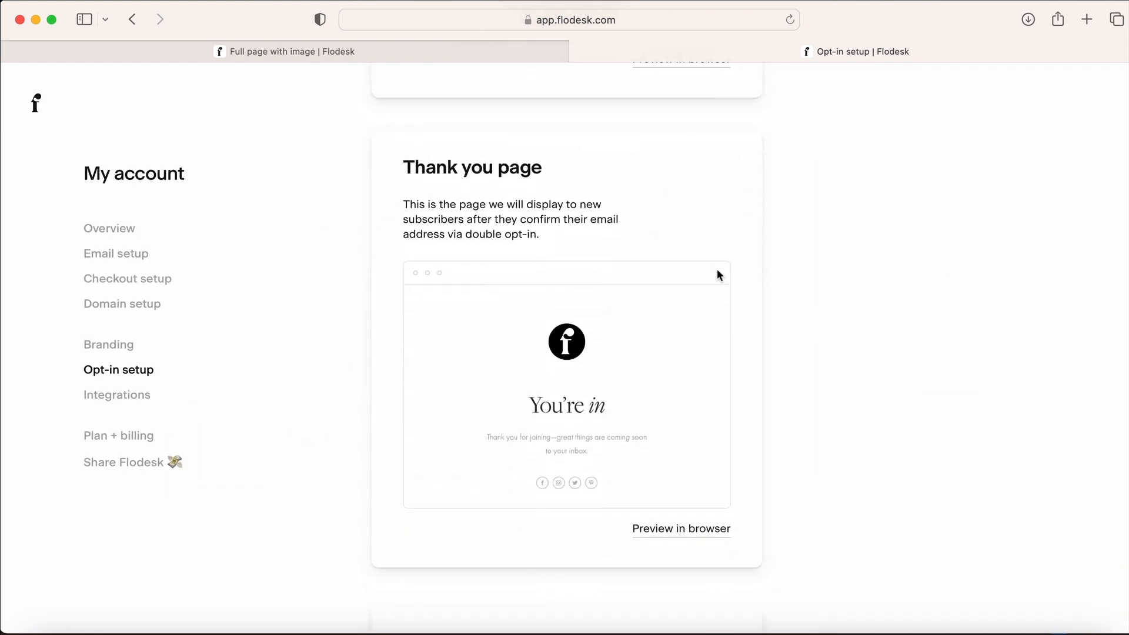
mouse_move(599, 423)
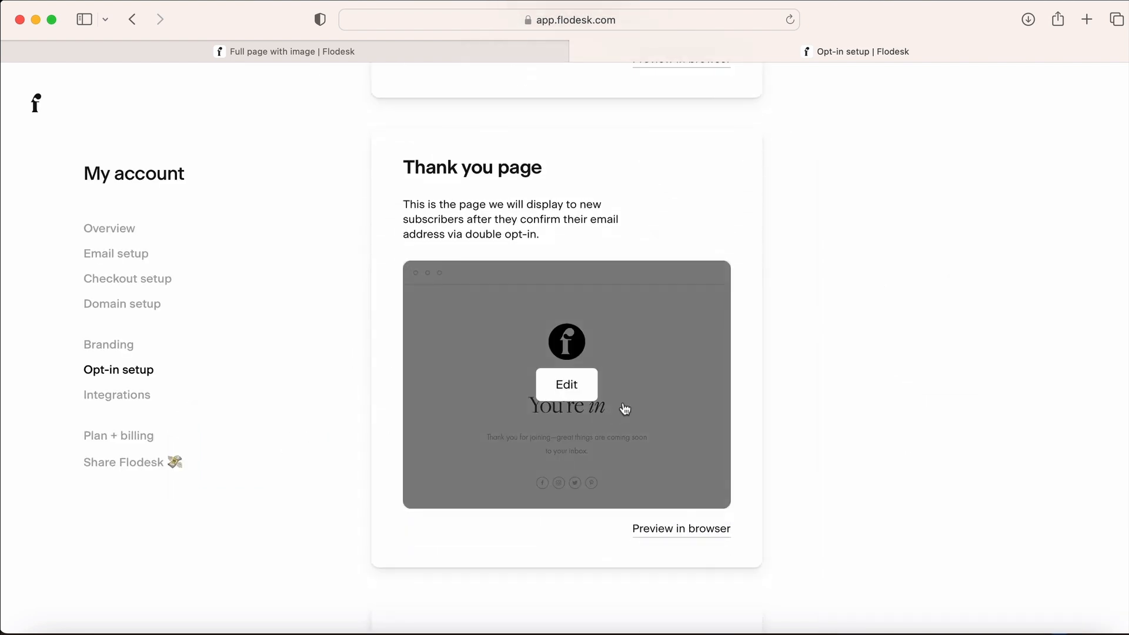
click(573, 386)
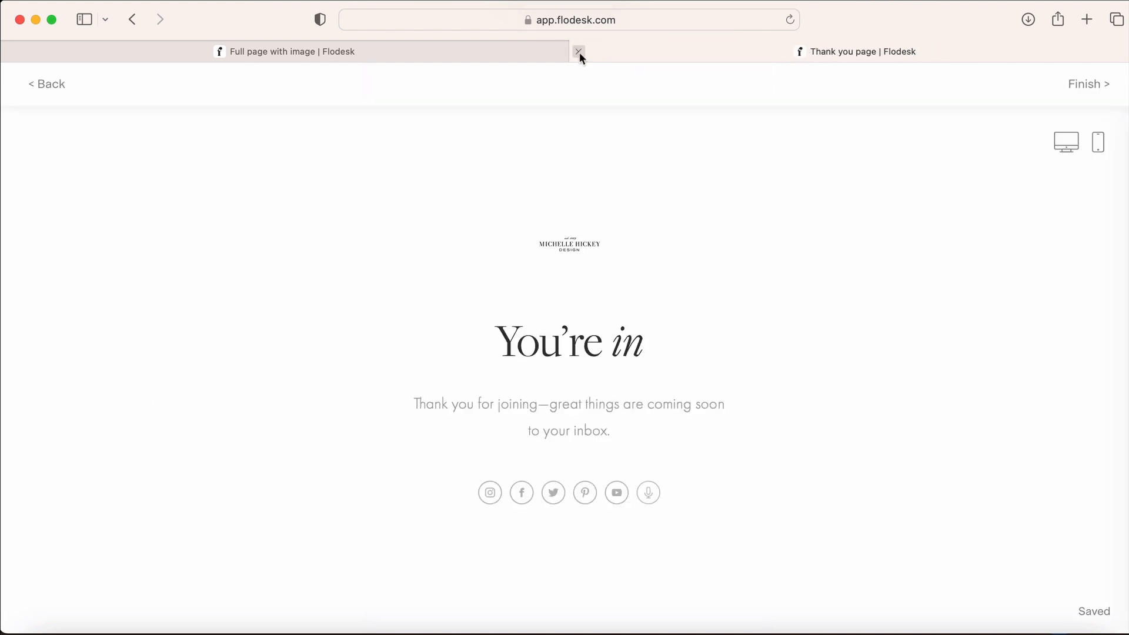
click(579, 52)
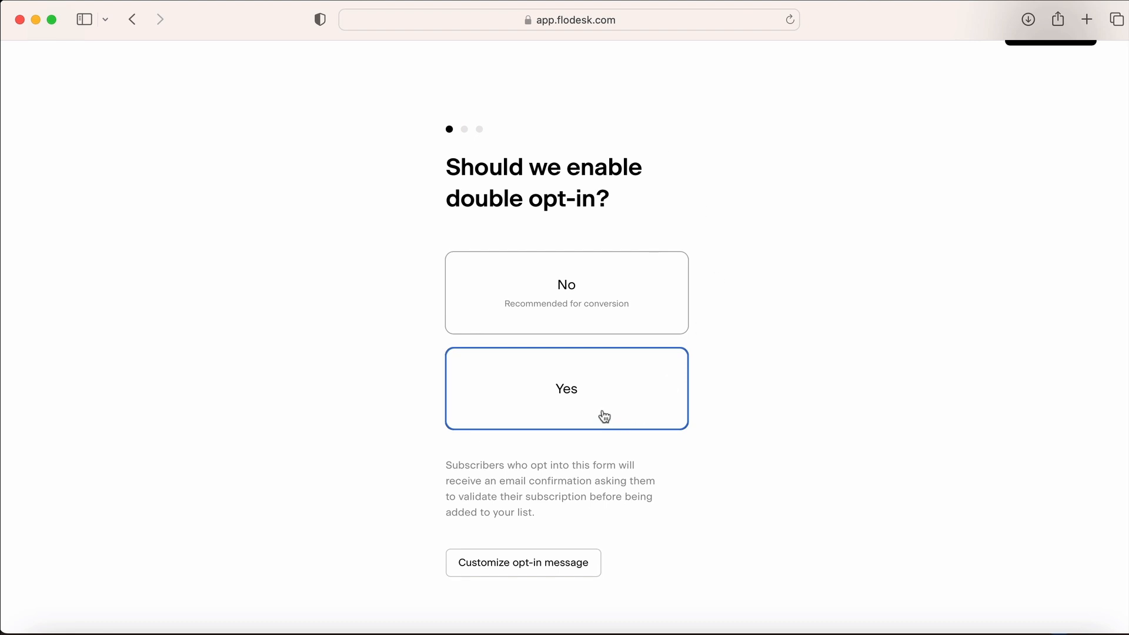
Keep double opt-in and choose not to be notified of new signups
scroll(716, 507, up, 3)
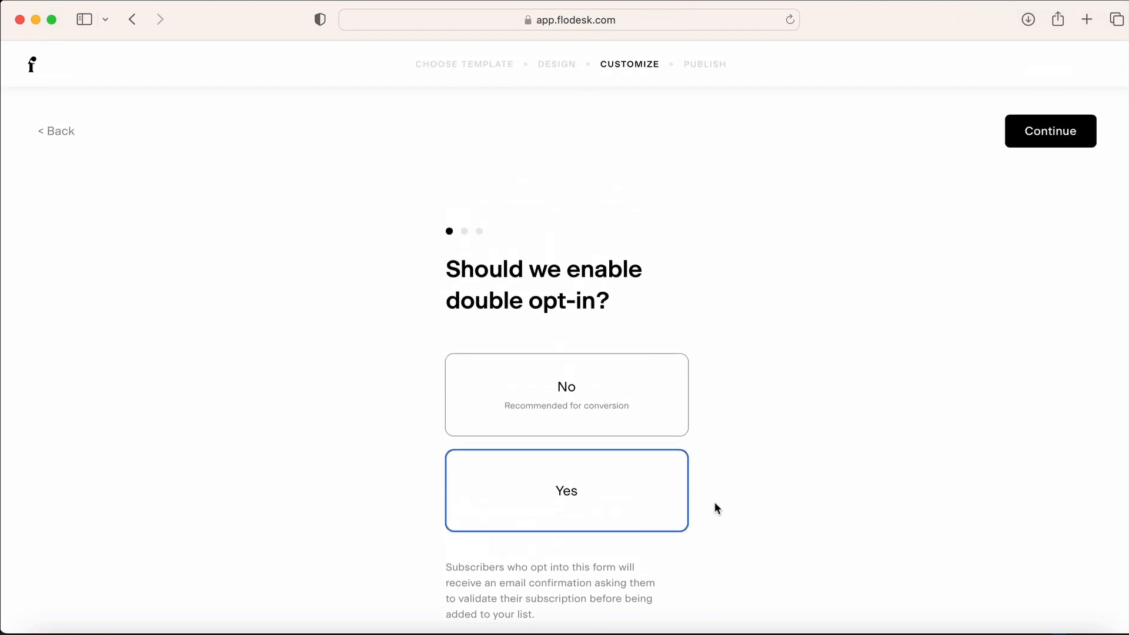
click(1045, 136)
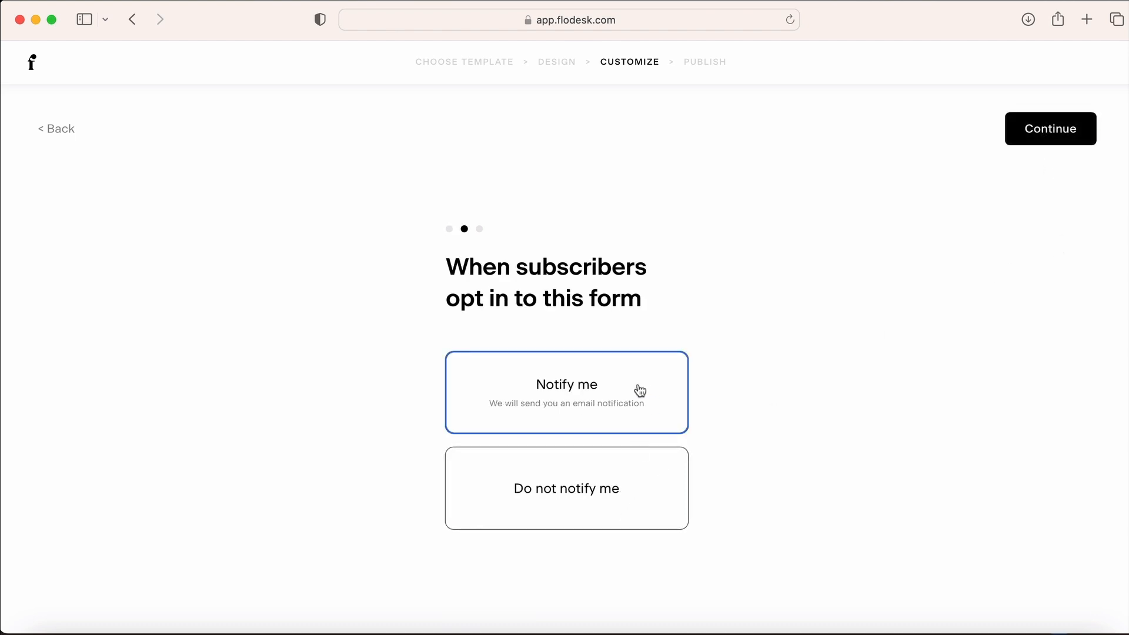
click(571, 506)
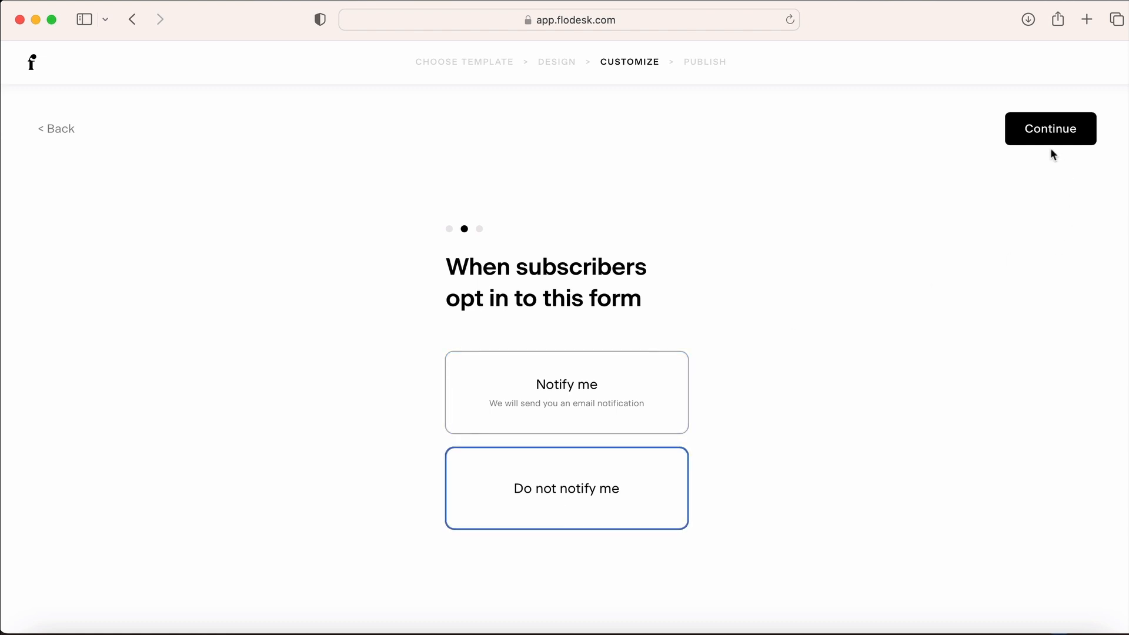
Show a success message after submission instead of a redirect URL, and publish the form
click(1041, 132)
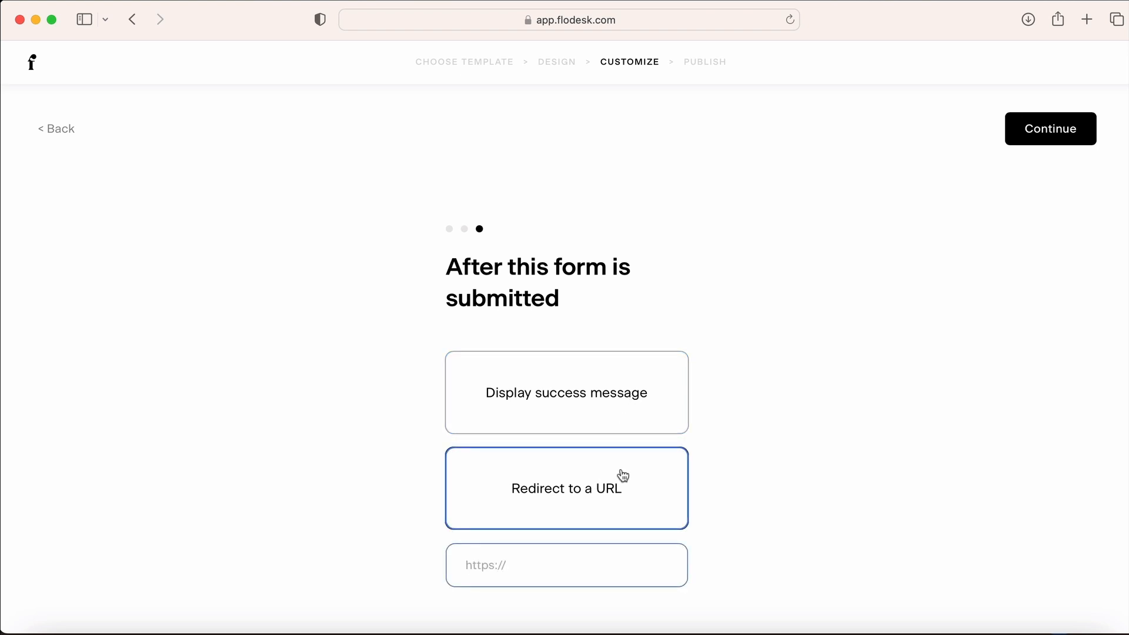
scroll(622, 476, down, 1)
click(515, 546)
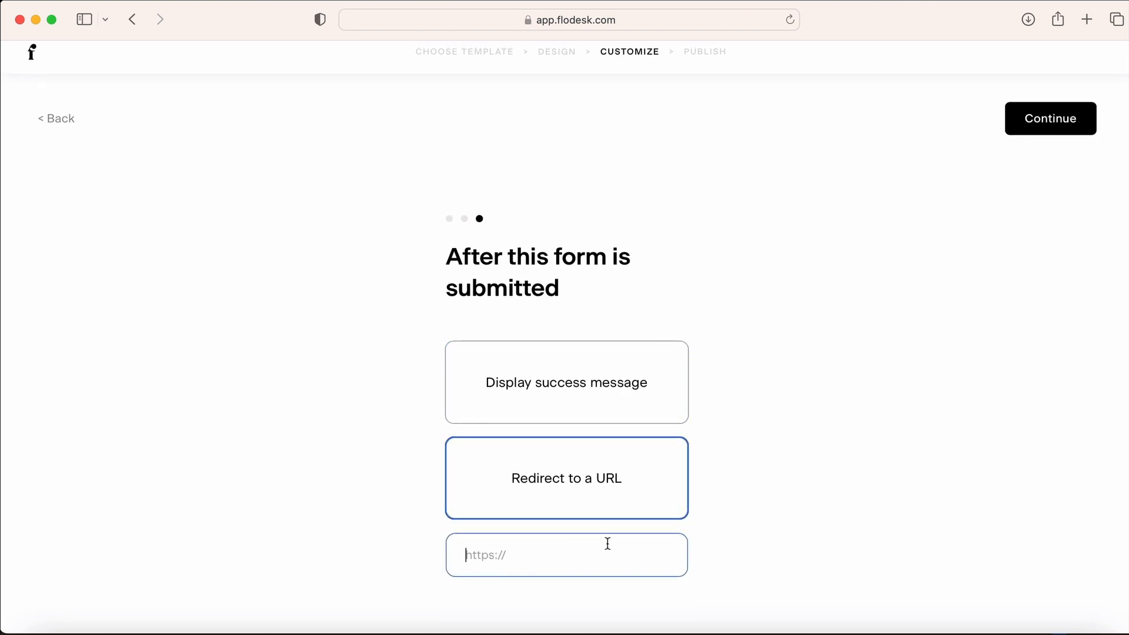
click(595, 391)
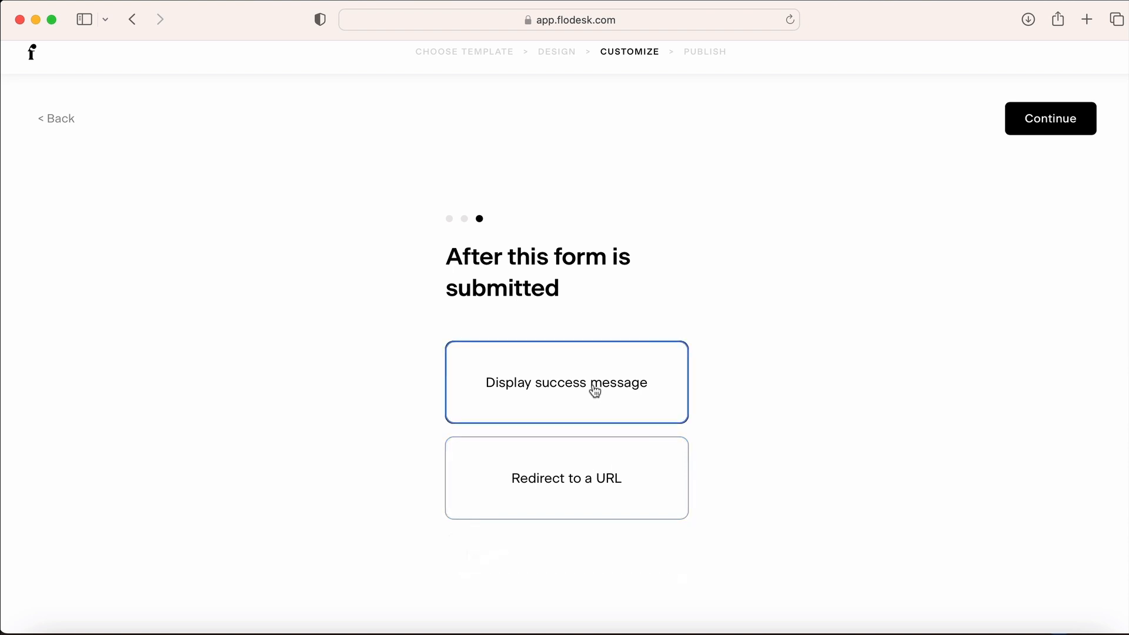
click(1053, 123)
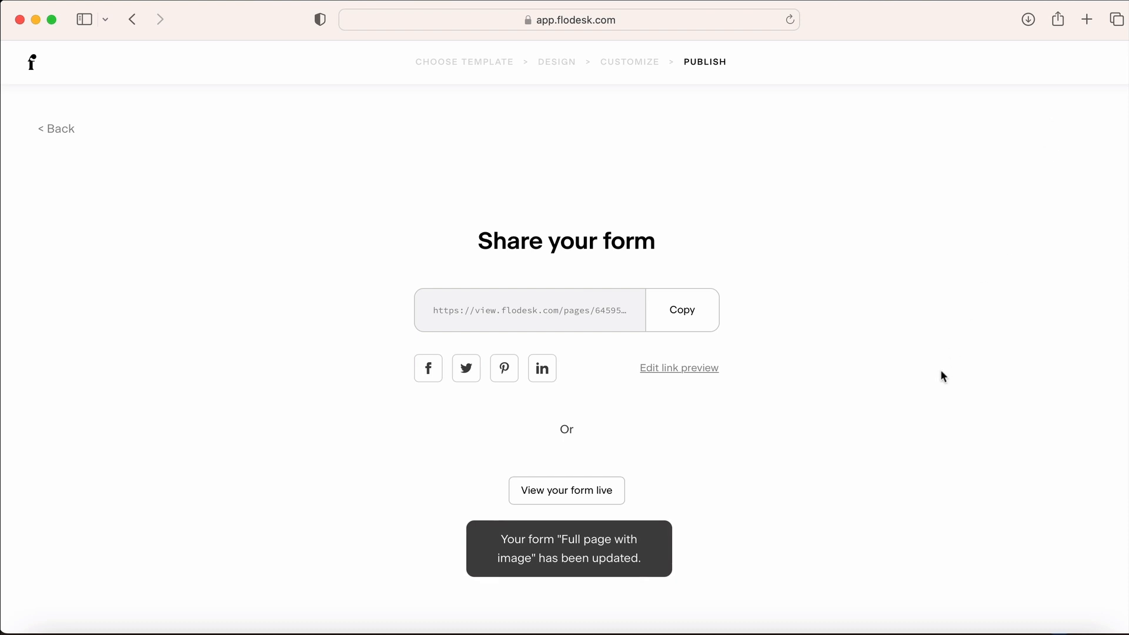
Copy the form's share link, test the live signup page with a sample first name and email, then return to the dashboard
click(682, 320)
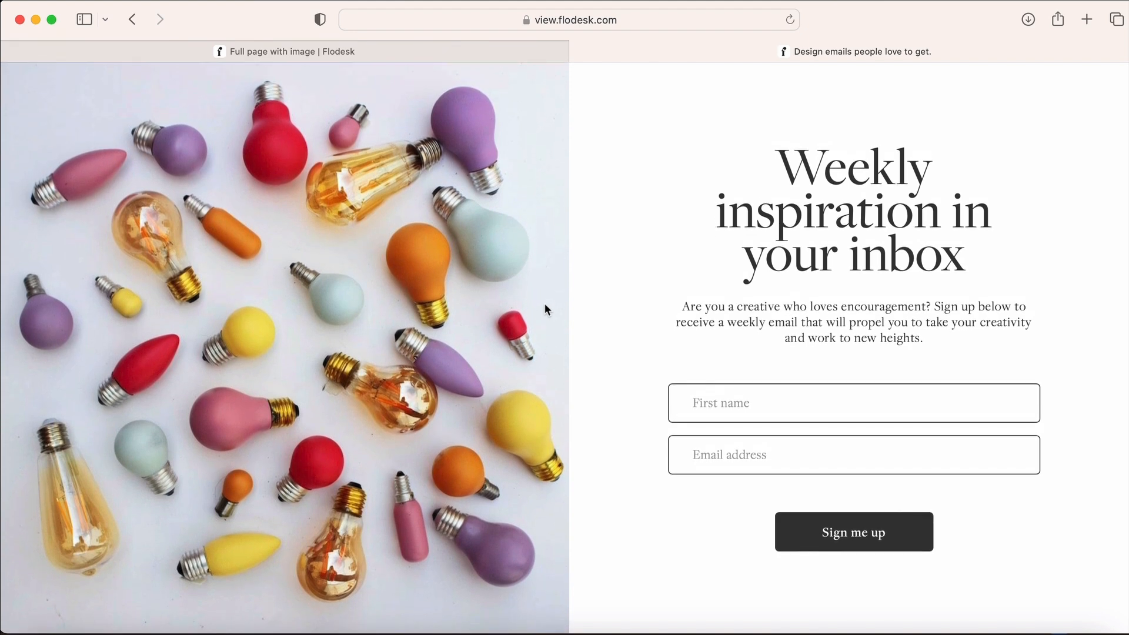
click(797, 420)
text(Michelle)
key(Tab)
text(mich)
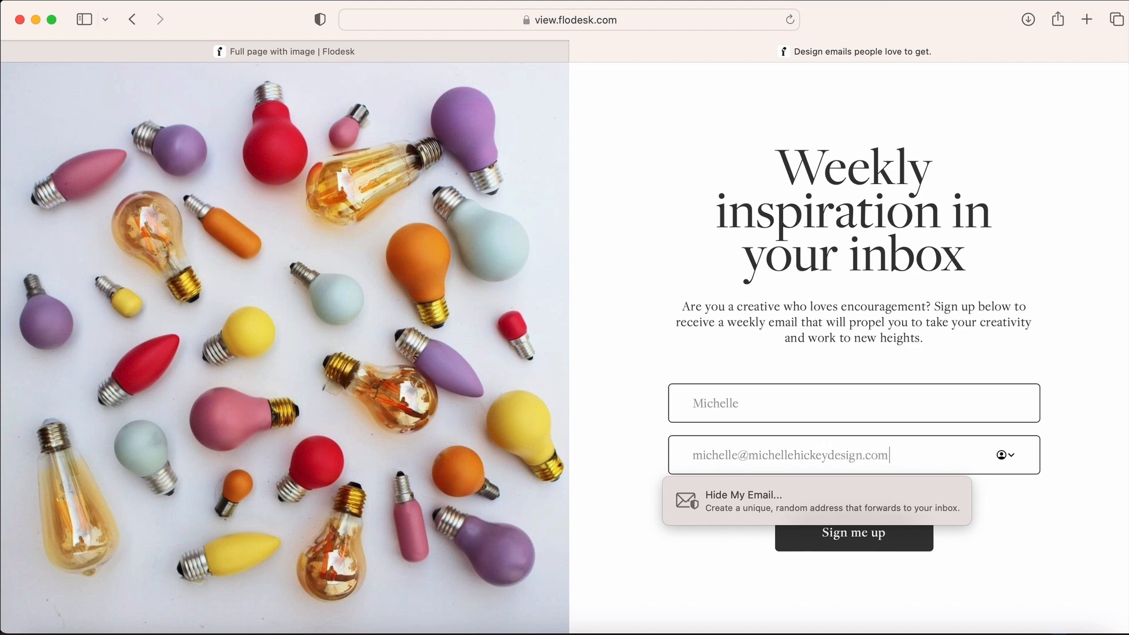
click(727, 570)
key(super+w)
click(32, 64)
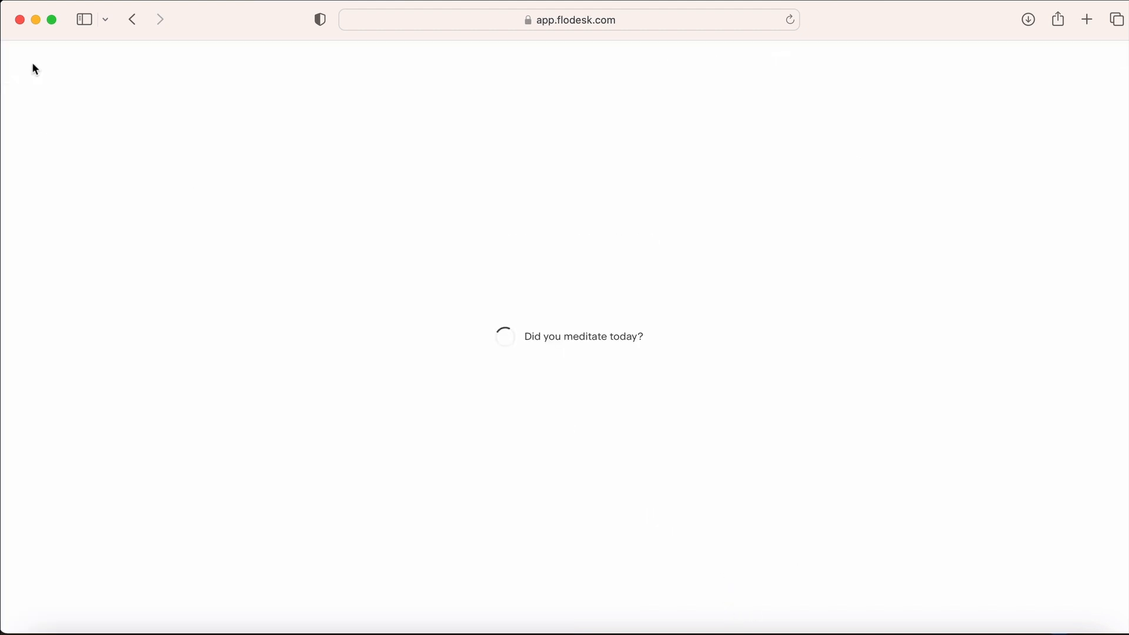
Start a new email from the Multi-part newsletter template under Share news
click(357, 86)
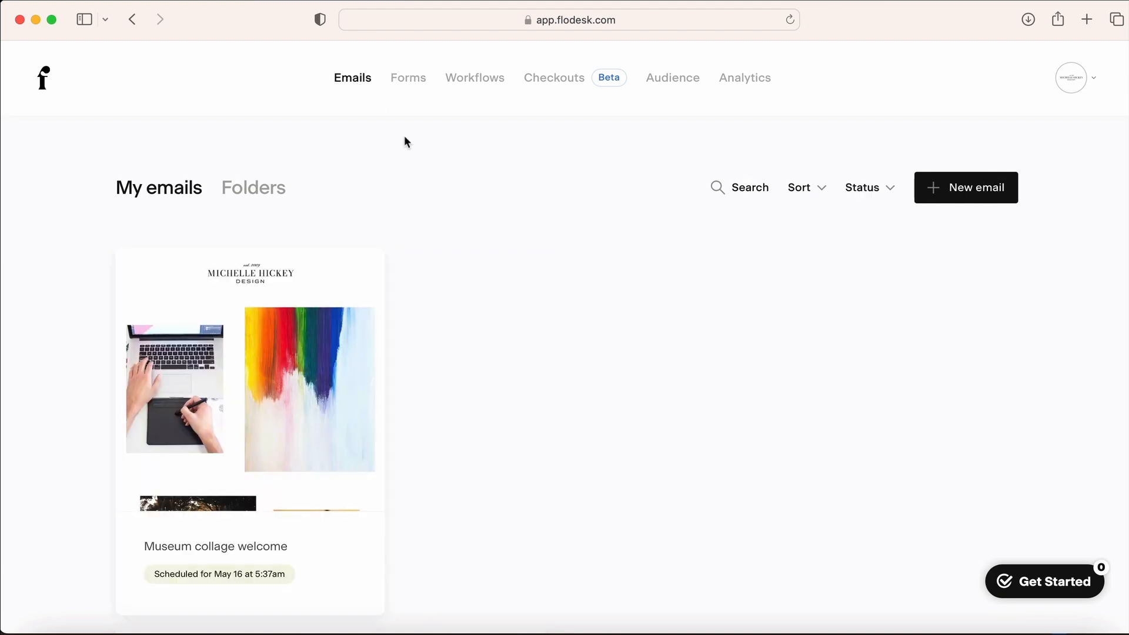
click(965, 187)
click(156, 262)
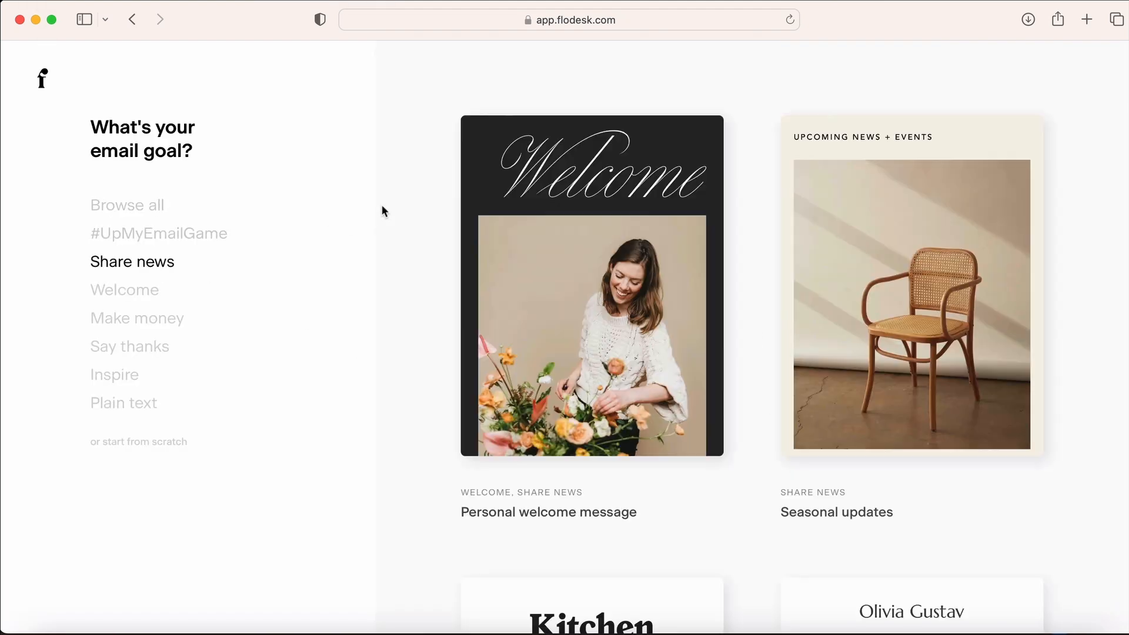
scroll(476, 212, down, 8)
click(915, 284)
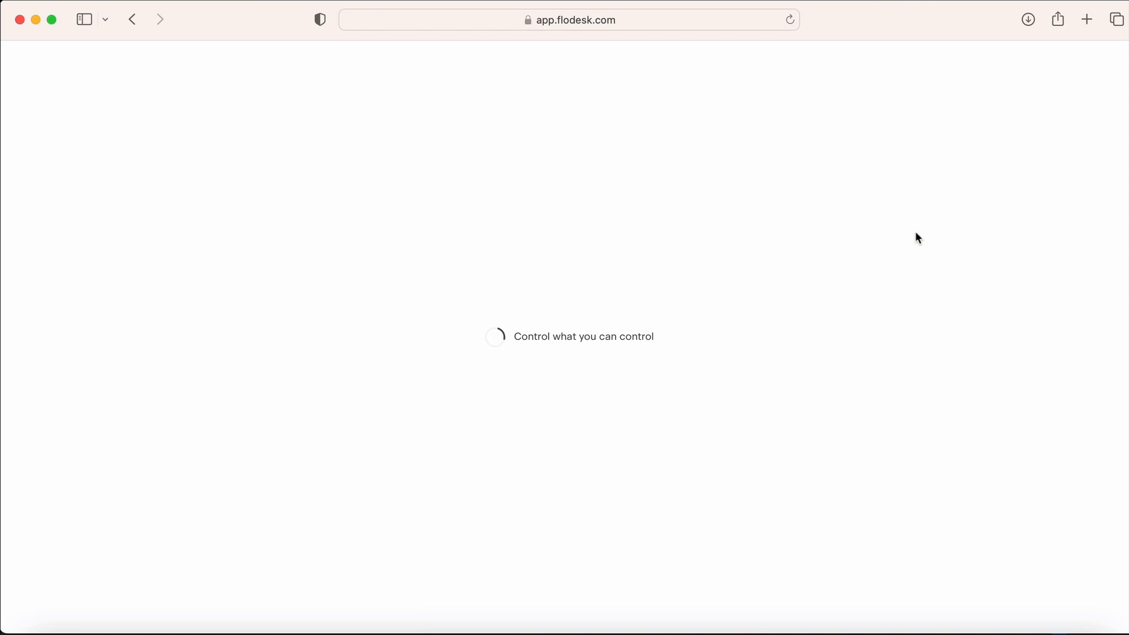
click(719, 458)
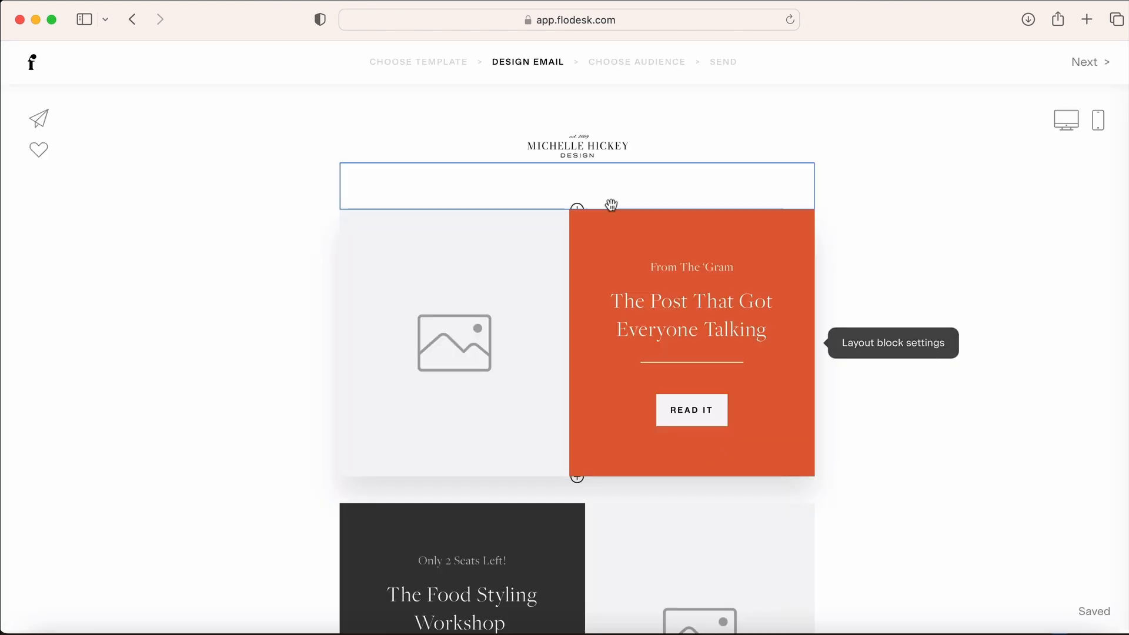
Accept the default design, sender details and subject line, then begin choosing recipient segments
scroll(578, 376, down, 15)
scroll(594, 398, up, 1)
scroll(602, 441, down, 1)
scroll(573, 391, up, 15)
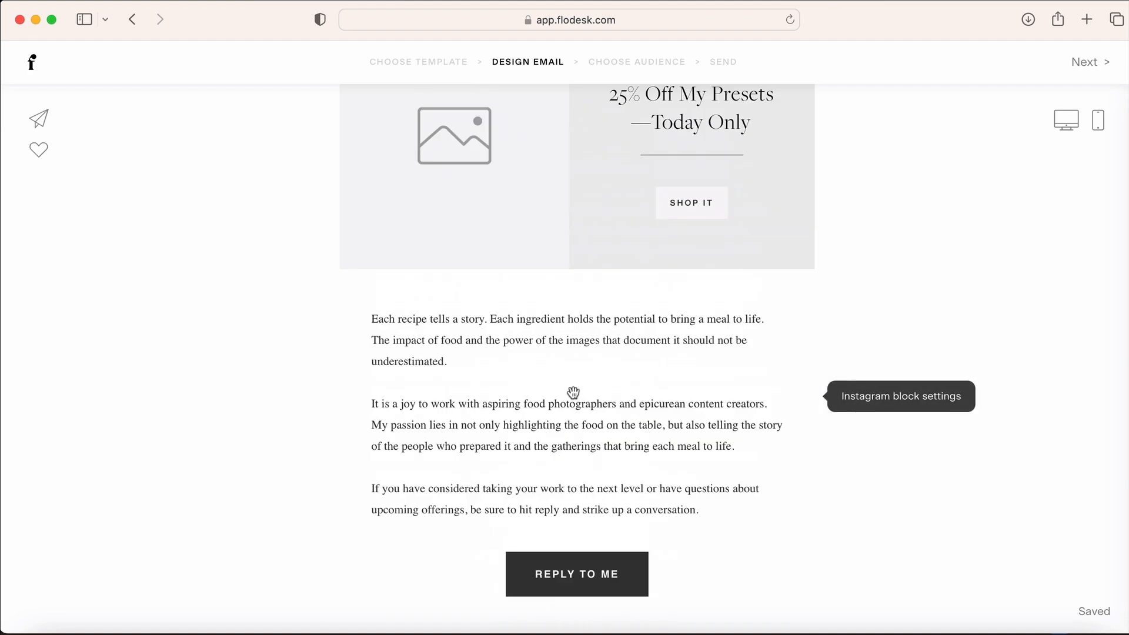
click(1088, 65)
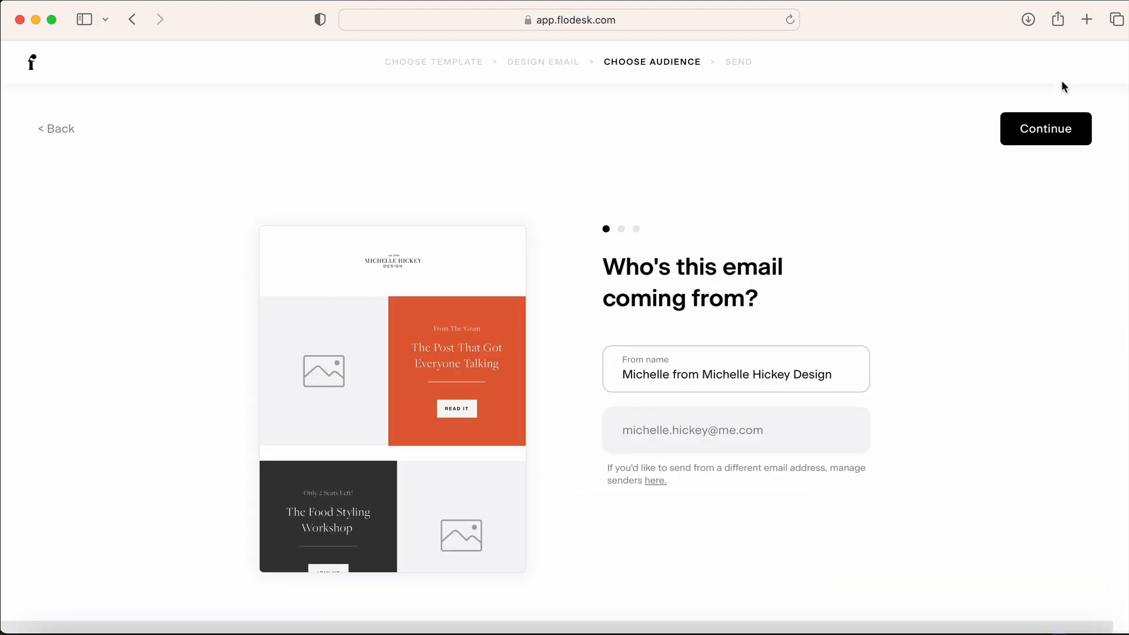
click(1045, 140)
click(1029, 134)
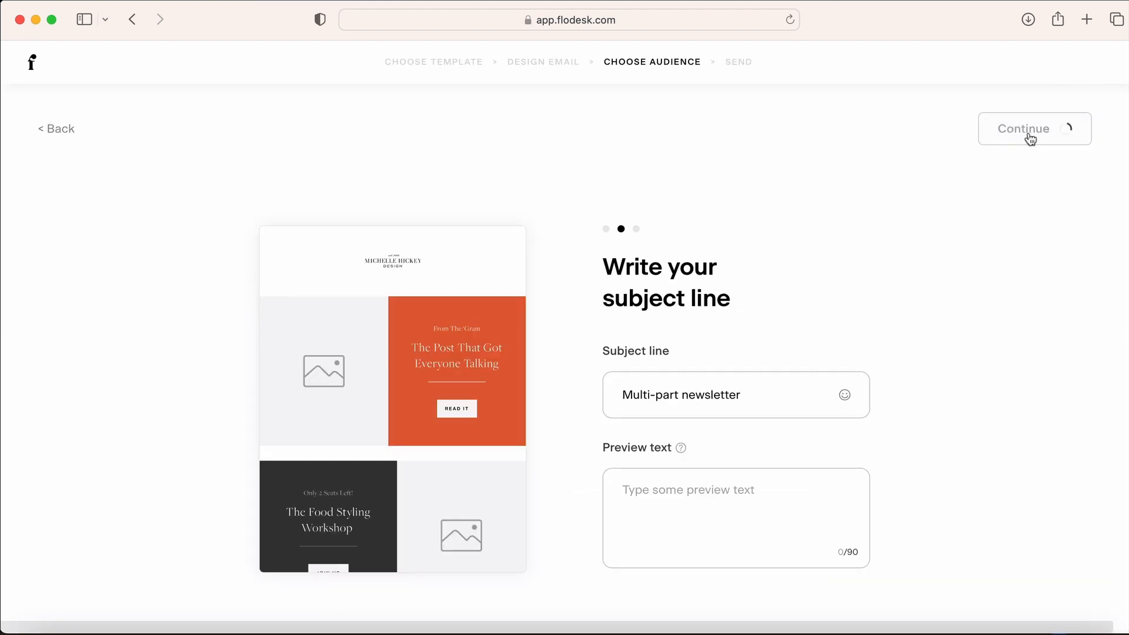
click(692, 372)
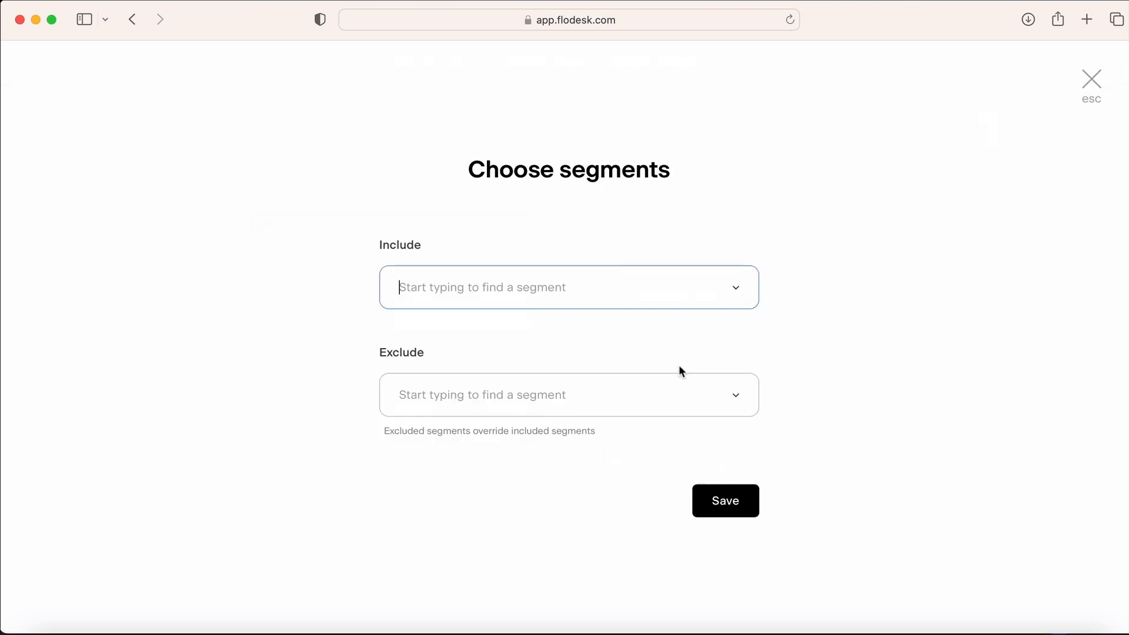
click(735, 290)
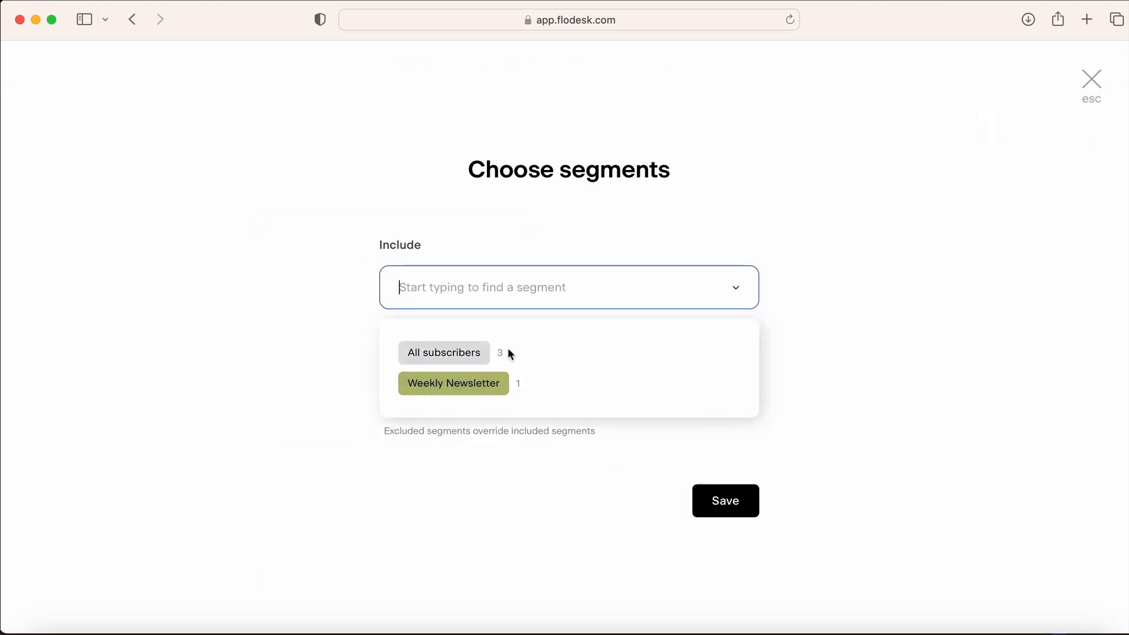